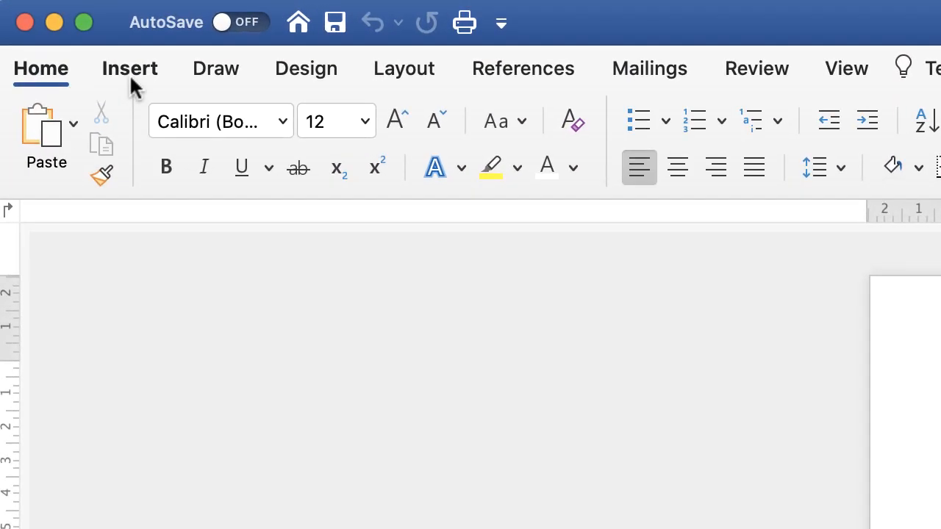
- Draw a wide rectangle about 9.5 cm long near the page's upper edge
left_click(125, 67)
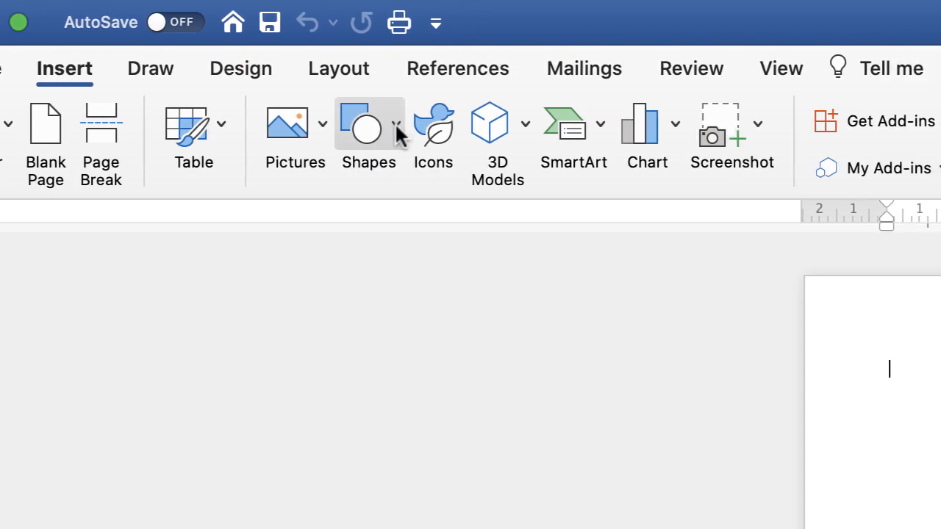
left_click(396, 133)
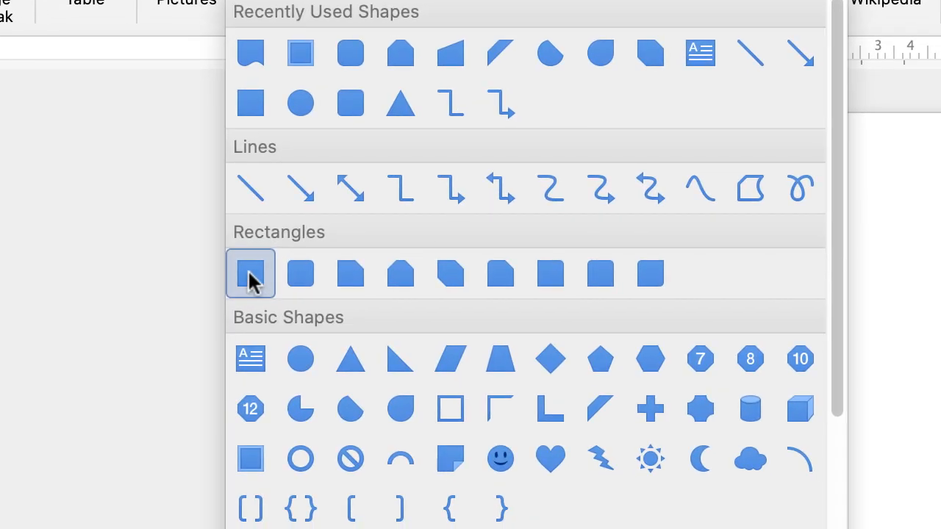
left_click(250, 276)
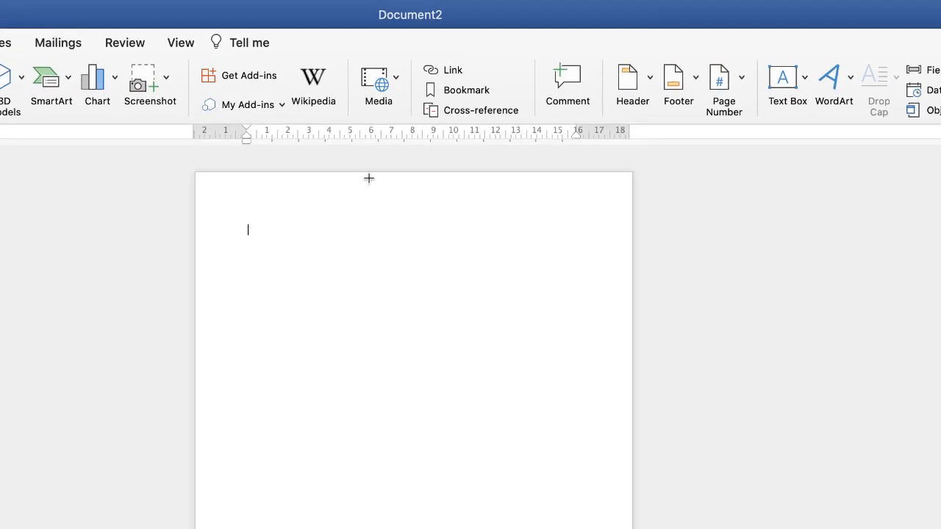
mouse_move(369, 178)
left_mouse_down()
mouse_move(464, 206)
mouse_move(566, 209)
left_mouse_up()
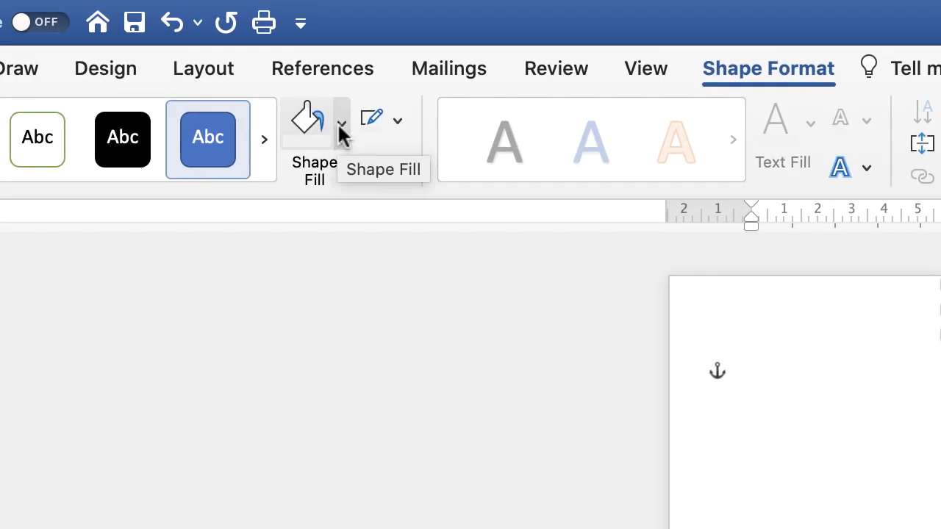
- Fill the rectangle with black and remove its outline
left_click(339, 121)
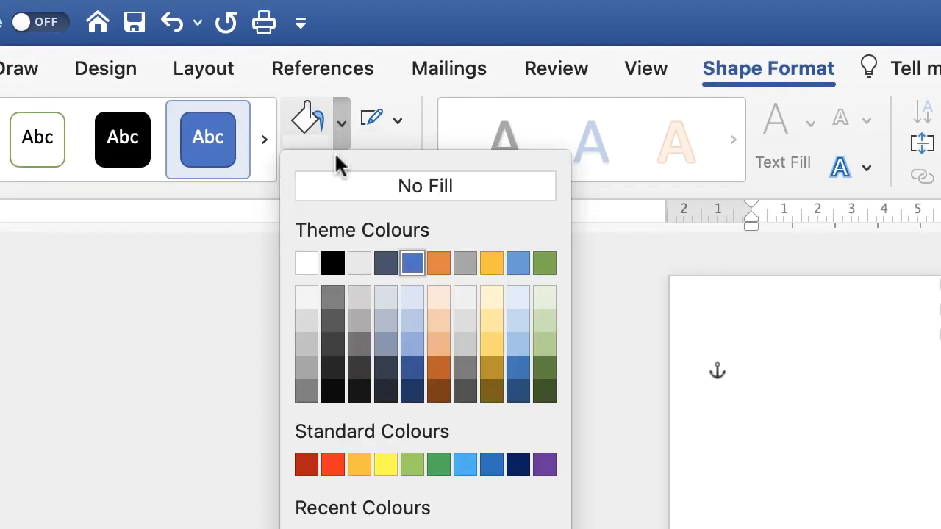
left_click(332, 265)
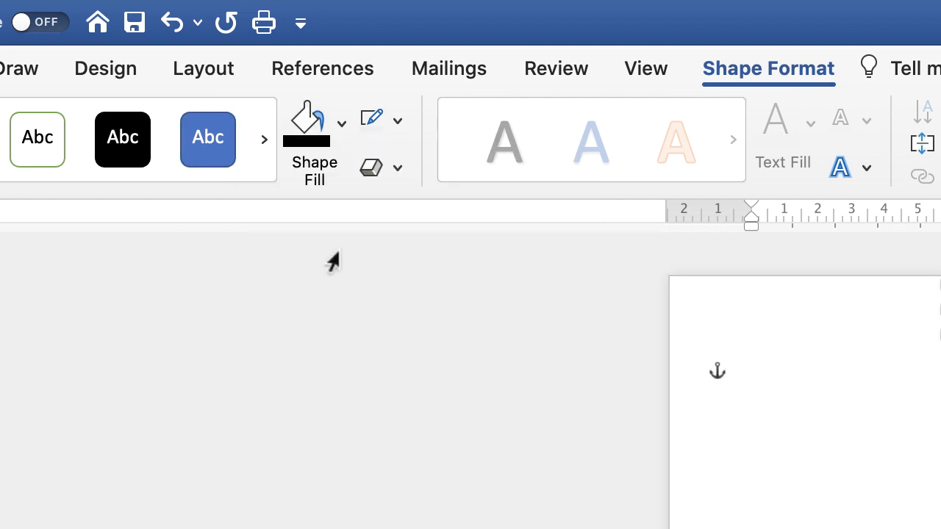
left_click(395, 122)
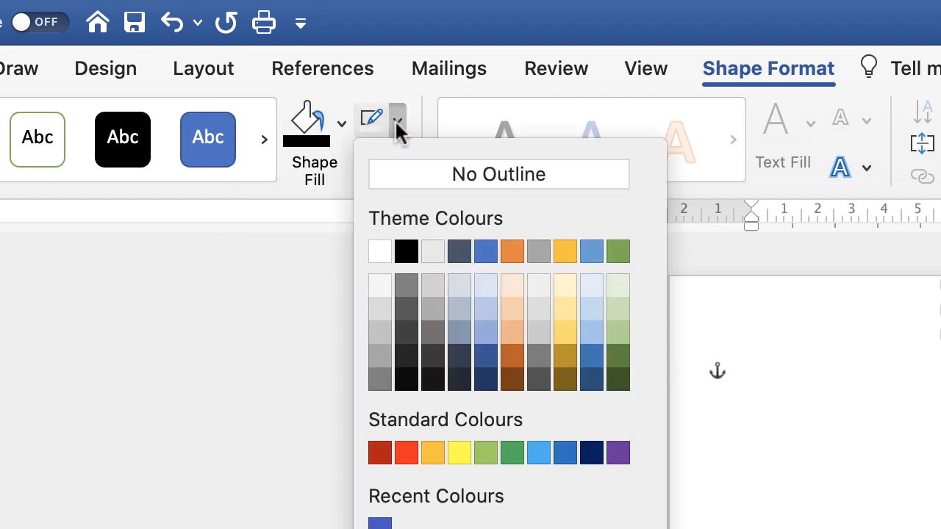
left_click(392, 180)
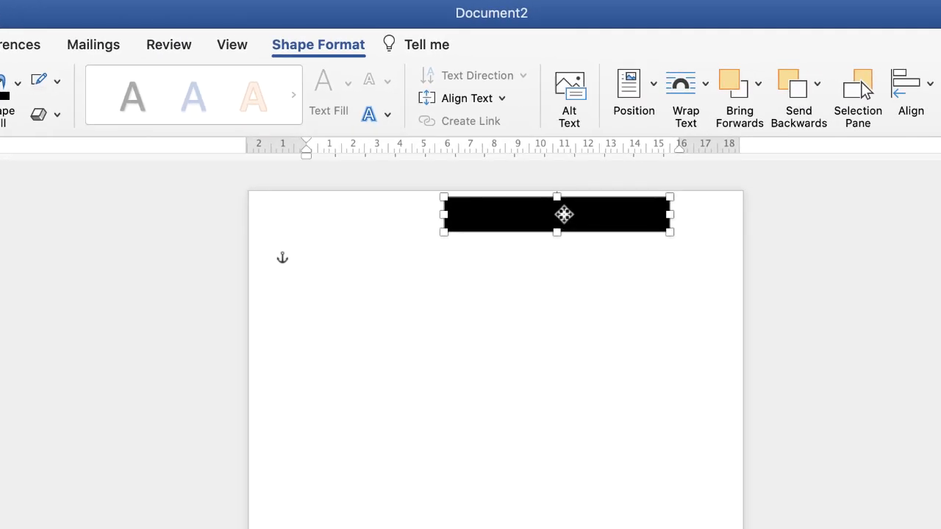
- Move the black bar flush with the page's upper edge, widen it to about 11.7 cm and shift it slightly right
mouse_move(741, 245)
left_mouse_down()
mouse_move(754, 240)
mouse_move(750, 231)
left_mouse_up()
left_click_drag(574, 202, 571, 206)
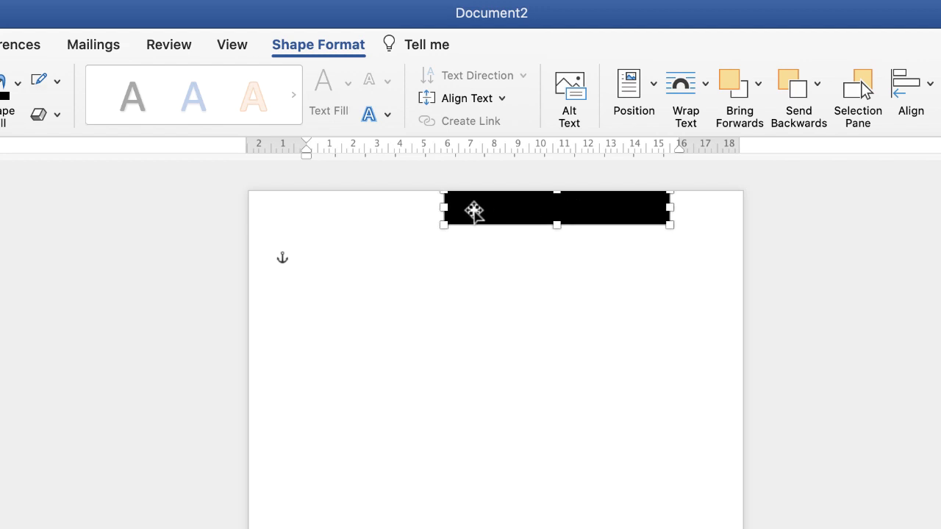
left_click_drag(442, 207, 395, 206)
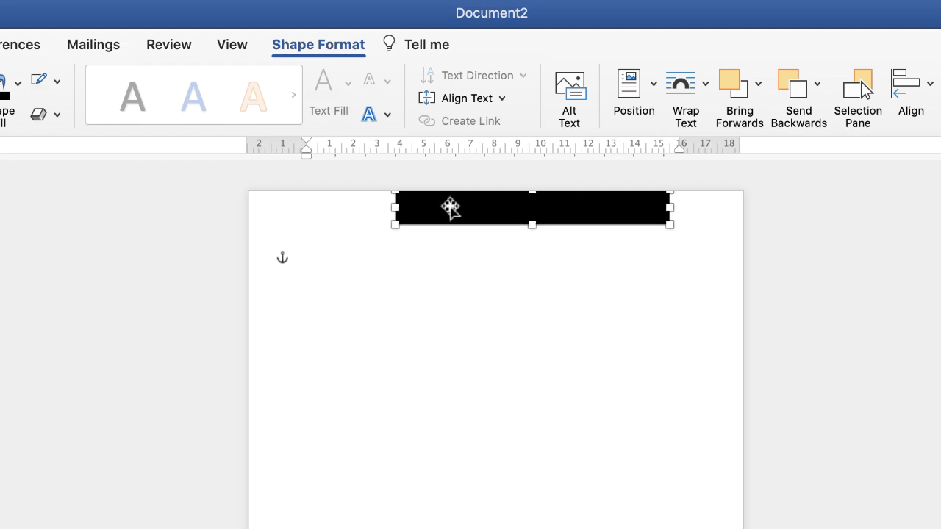
mouse_move(544, 206)
left_mouse_down()
mouse_move(560, 205)
mouse_move(546, 215)
left_mouse_up()
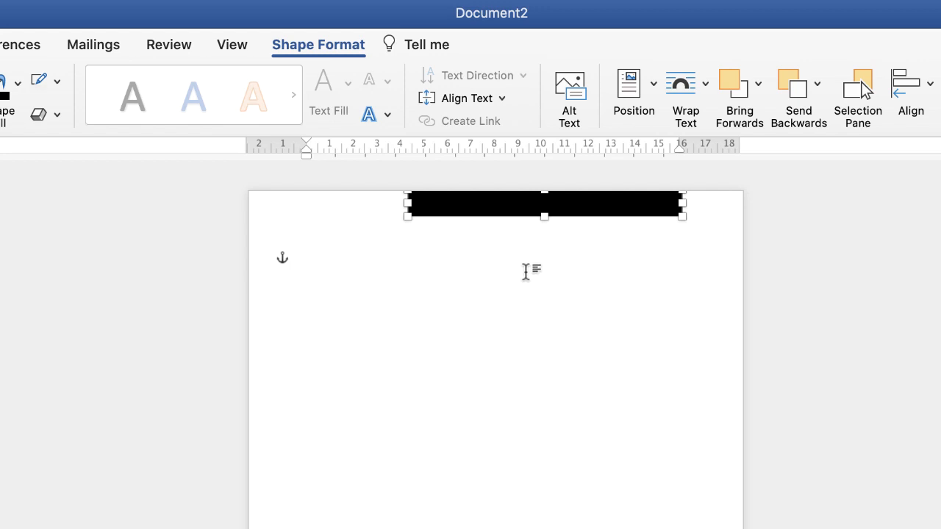
- Paste a copy of the bar, place it at the page's lower left edge and shorten it to about 6.3 cm
key("super+v")
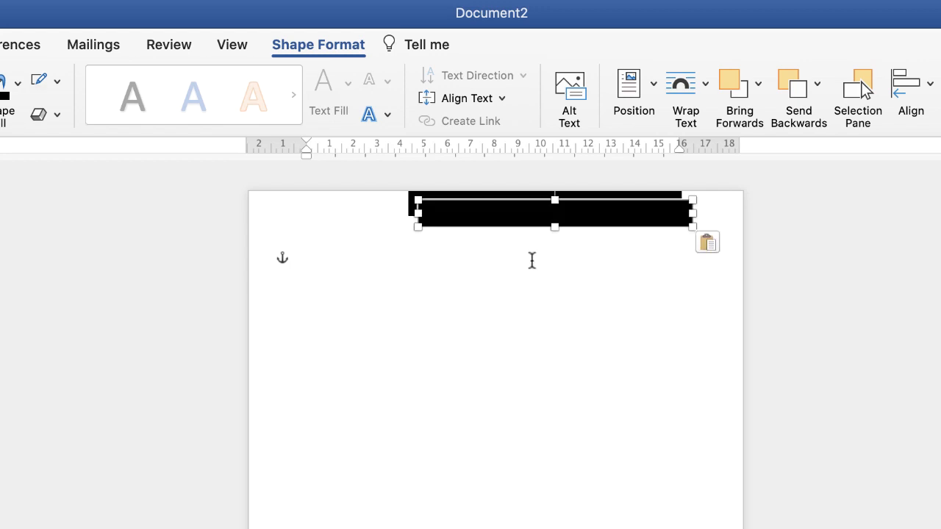
left_click_drag(532, 216, 426, 528)
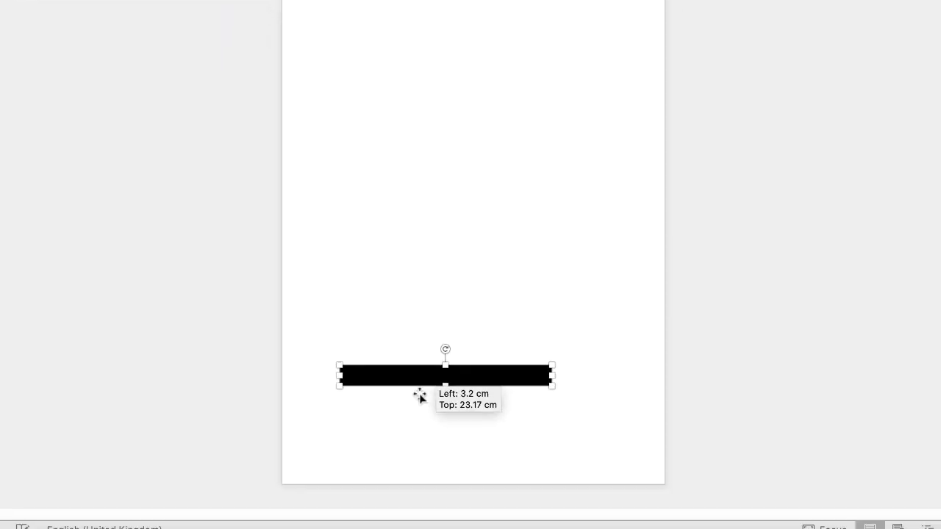
left_click_drag(419, 395, 386, 461)
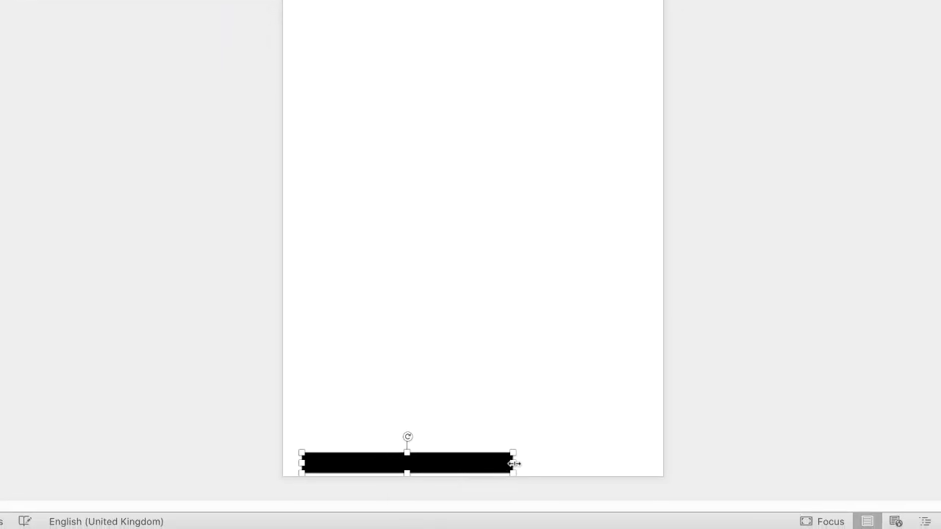
left_click_drag(515, 463, 384, 470)
left_click(815, 483)
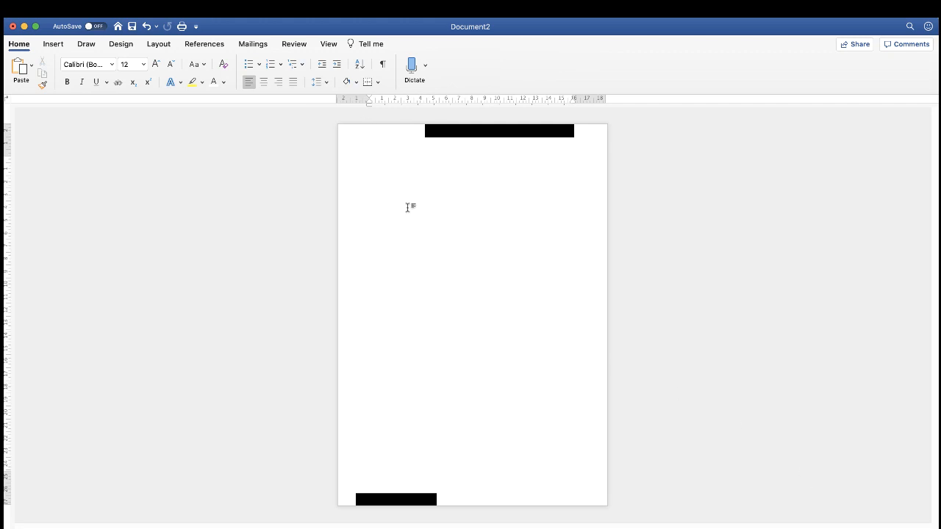
- Paste another copy of the upper bar and reshape it into an upright block about 4 by 5 cm in the page's upper left corner
left_click(489, 131)
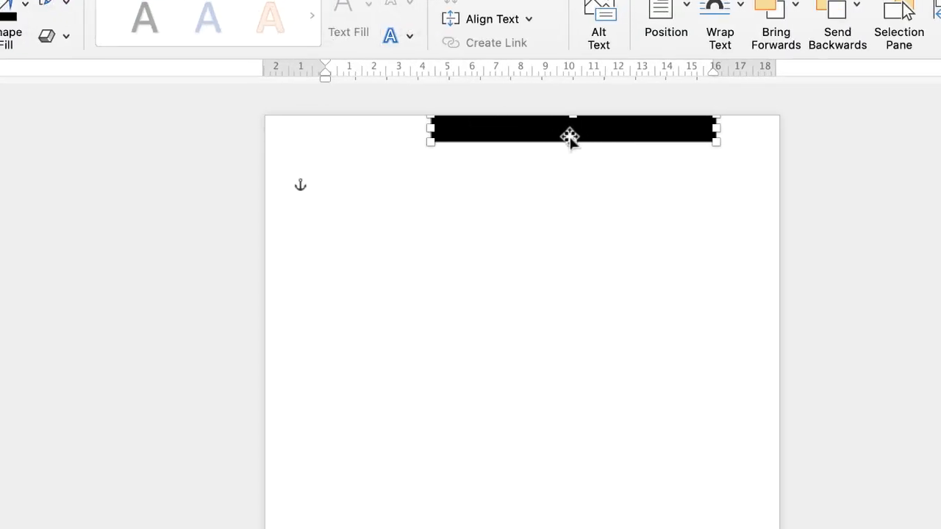
key("super+v")
left_click_drag(563, 141, 461, 187)
left_click_drag(601, 241, 354, 179)
left_click_drag(348, 227, 347, 238)
left_click(490, 265)
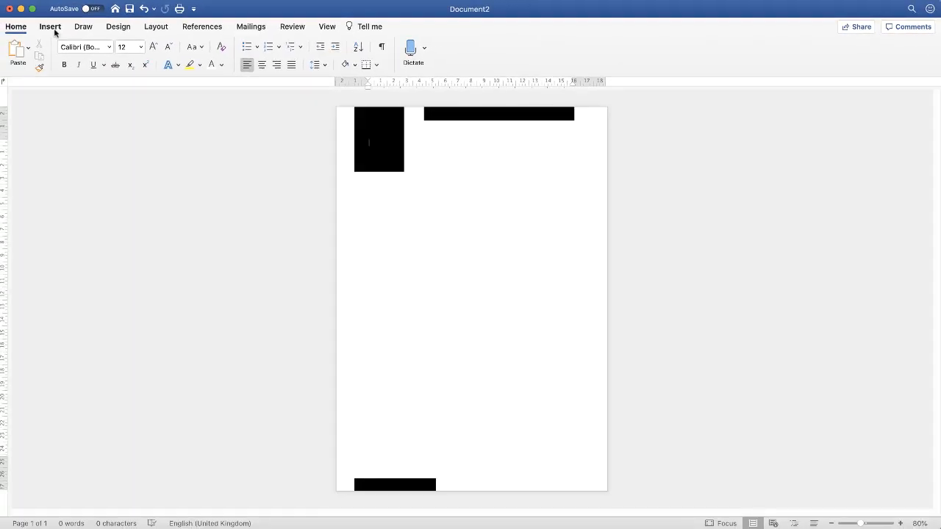
- Search the icons for GLASS, insert the martini glass and place it on the upper part of the black block
left_click(51, 27)
left_click(195, 54)
type("GLASS")
double_click(857, 153)
mouse_move(296, 133)
left_mouse_down()
mouse_move(311, 206)
mouse_move(289, 128)
left_mouse_up()
left_click(350, 191)
- Add a text box below the glass icon containing NICO and change its font to a narrow sans-serif
left_click(699, 58)
mouse_move(293, 190)
left_mouse_down()
mouse_move(383, 238)
mouse_move(328, 211)
mouse_move(310, 152)
mouse_move(316, 170)
left_mouse_up()
type("NICO")
double_click(303, 196)
left_click(15, 27)
left_click(110, 47)
left_click(134, 453)
- Remove the fill from the NICO text box and enlarge its text to suit the black block
left_click(374, 27)
left_click(209, 47)
left_click(207, 102)
double_click(291, 156)
double_click(287, 154)
left_click(15, 27)
left_click(155, 47)
left_click(154, 48)
- Align the glass icon with the NICO text box and group the two on the black block
left_click(294, 123, "shift")
left_click(312, 136, "shift")
left_click(374, 27)
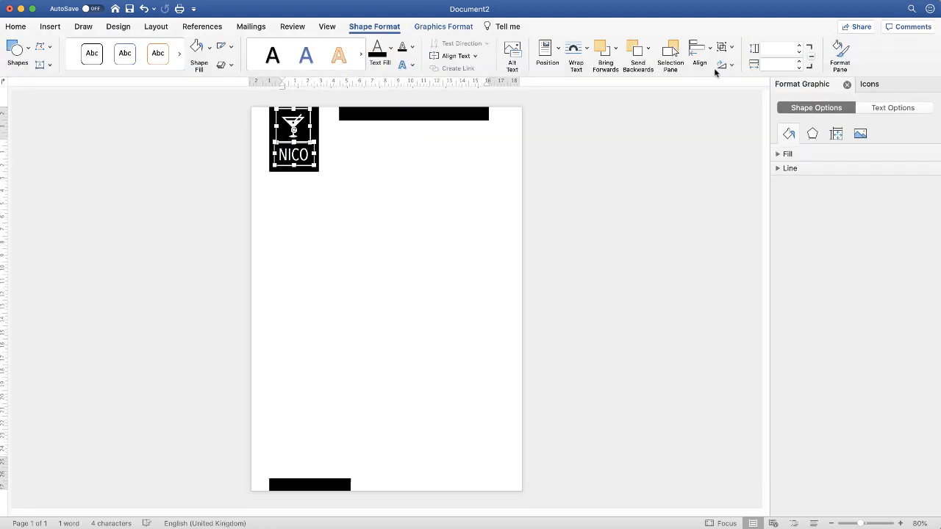
left_click(709, 49)
left_click(722, 95)
left_click(724, 47)
left_click(737, 62)
left_click(366, 174)
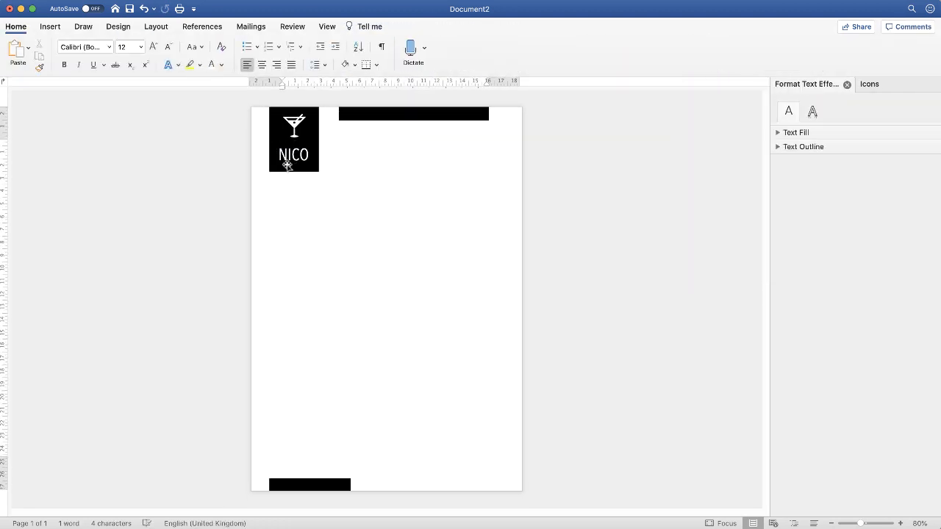
mouse_move(291, 140)
left_mouse_down()
mouse_move(305, 157)
mouse_move(268, 144)
mouse_move(296, 127)
mouse_move(307, 151)
left_mouse_up()
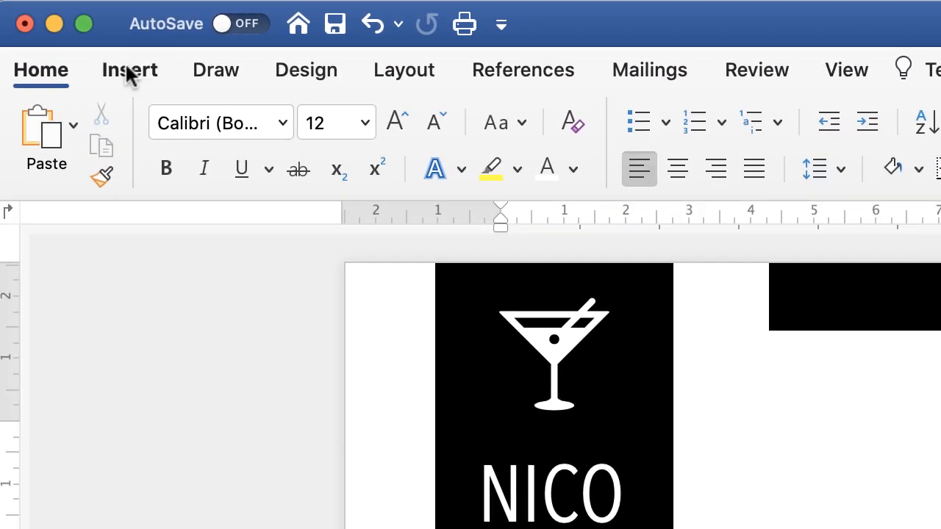
- Draw a vertical straight line about 10.2 cm long down from the page's upper edge, between the logo block and the upper bar
left_click(127, 66)
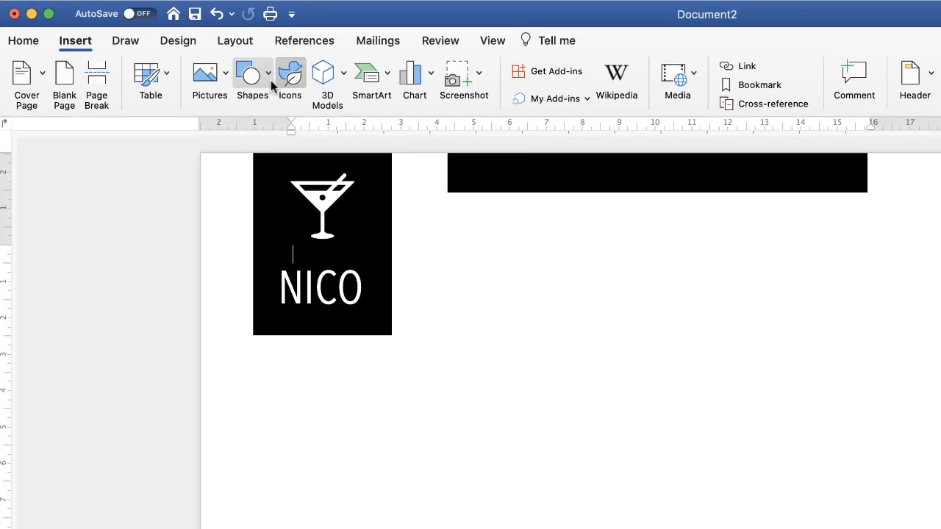
left_click(463, 133)
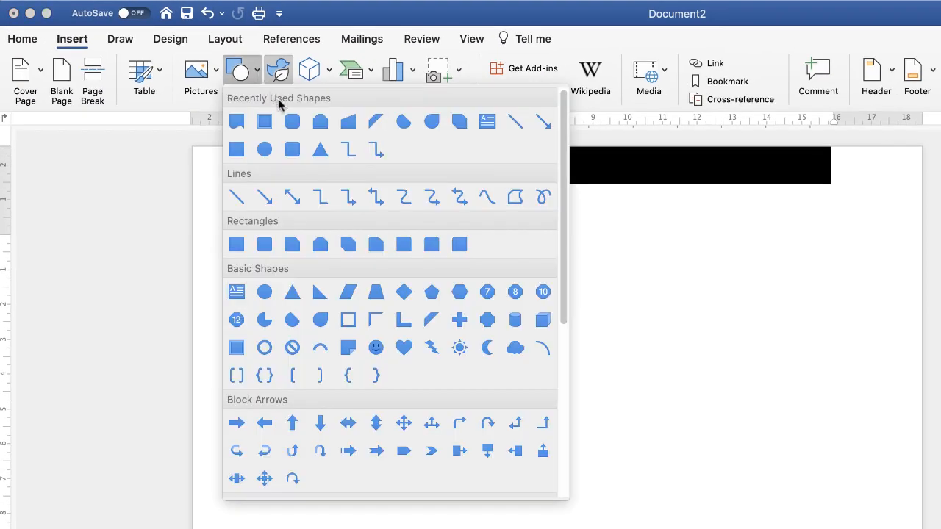
left_click(236, 197)
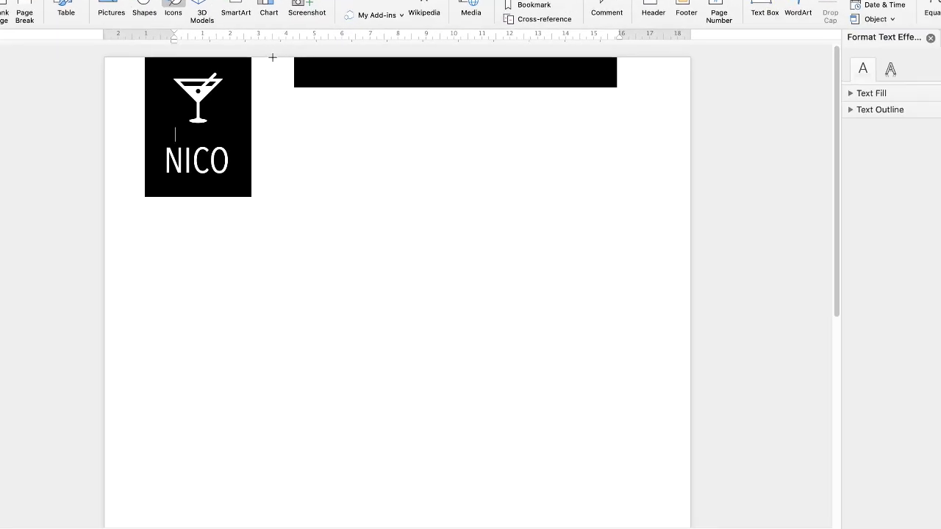
mouse_move(272, 57)
left_mouse_down()
mouse_move(254, 176)
mouse_move(256, 430)
mouse_move(286, 184)
mouse_move(257, 286)
mouse_move(584, 454)
mouse_move(59, 446)
mouse_move(331, 424)
mouse_move(282, 426)
mouse_move(288, 322)
mouse_move(287, 345)
mouse_move(309, 339)
left_mouse_up()
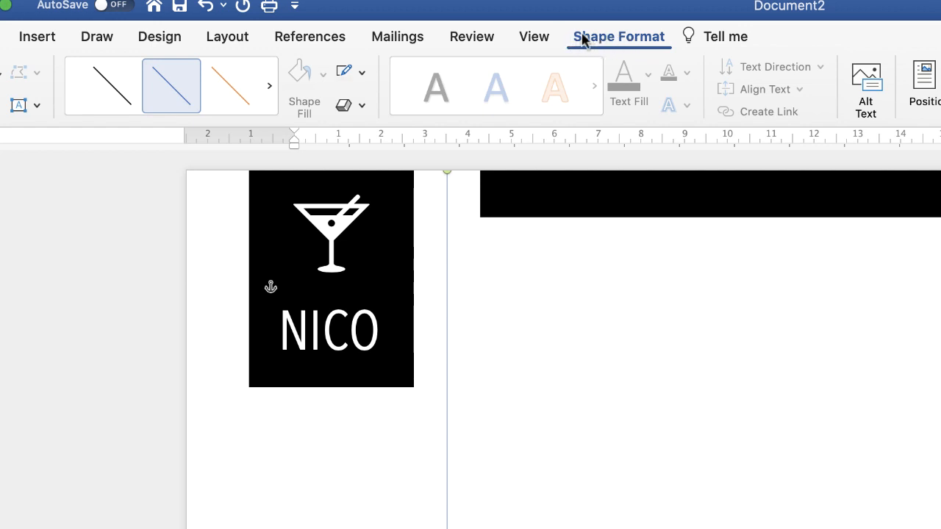
- Apply the Subtle Line – Dark 1 style to the vertical line
left_click(112, 92)
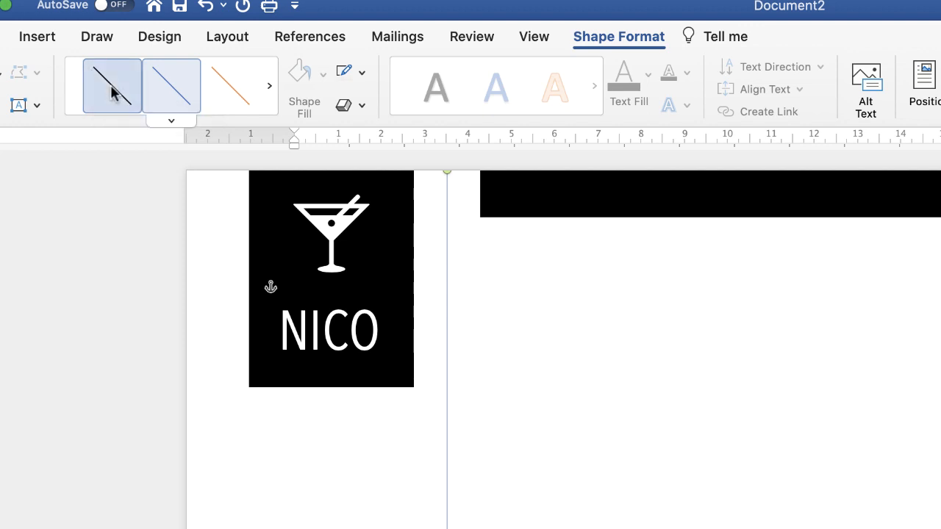
left_click(172, 122)
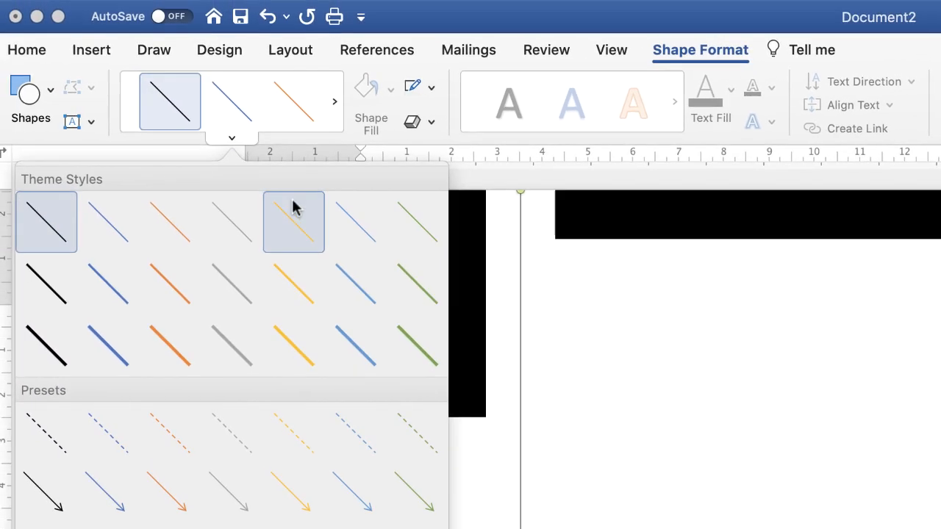
left_click(235, 140)
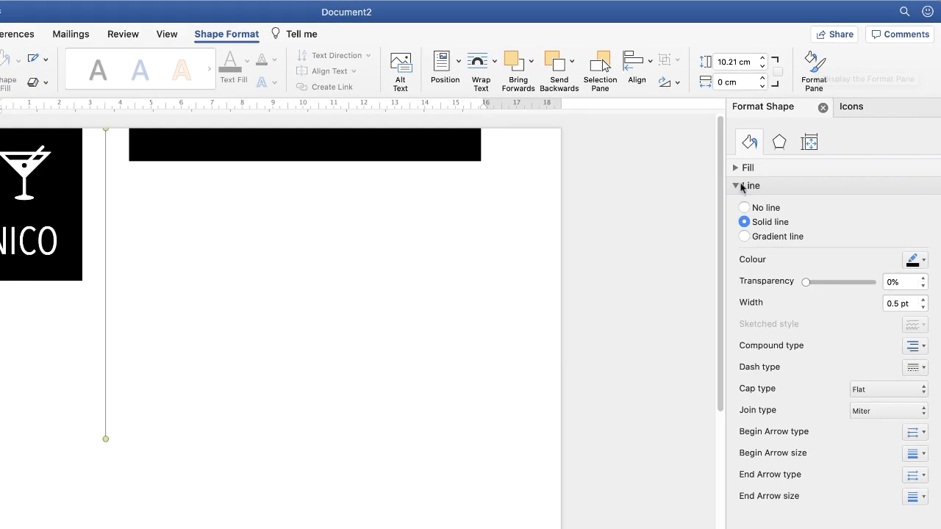
- Set the vertical line's width to 1 pt and deselect it
left_click(549, 353)
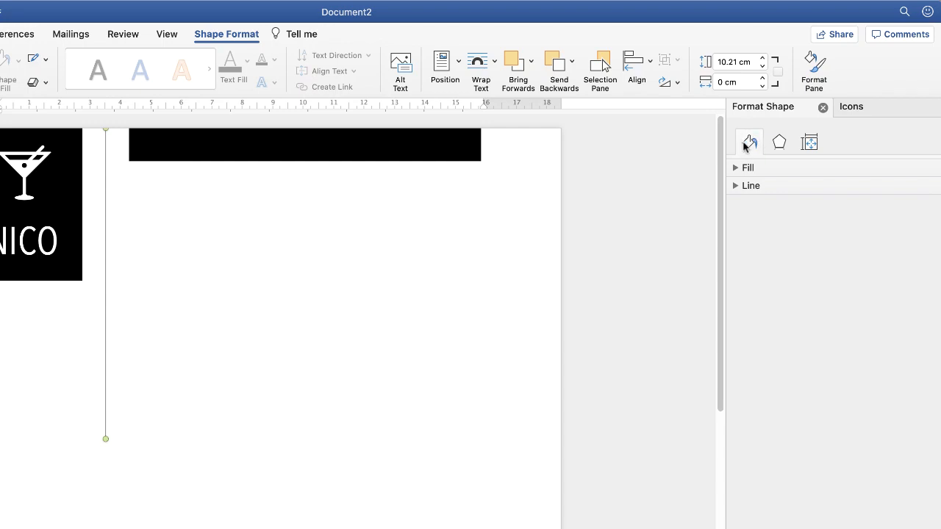
left_click(735, 187)
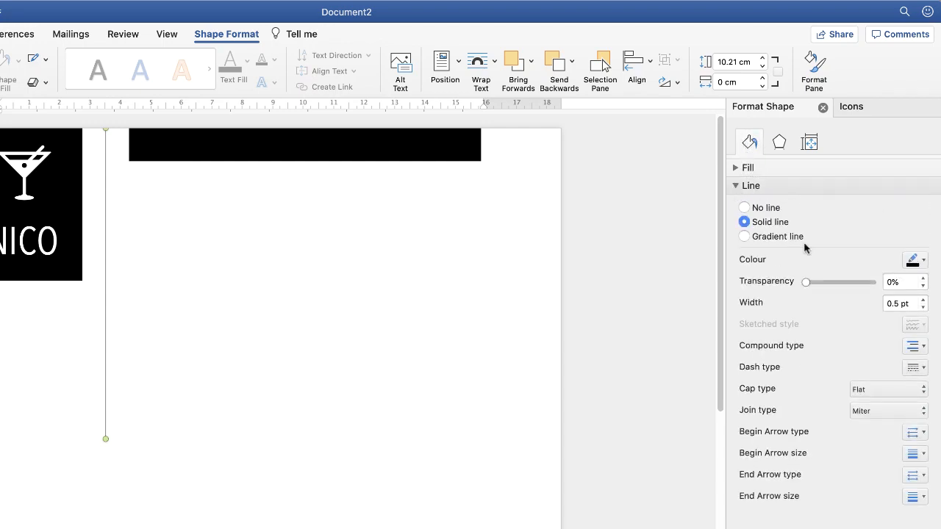
left_click(923, 262)
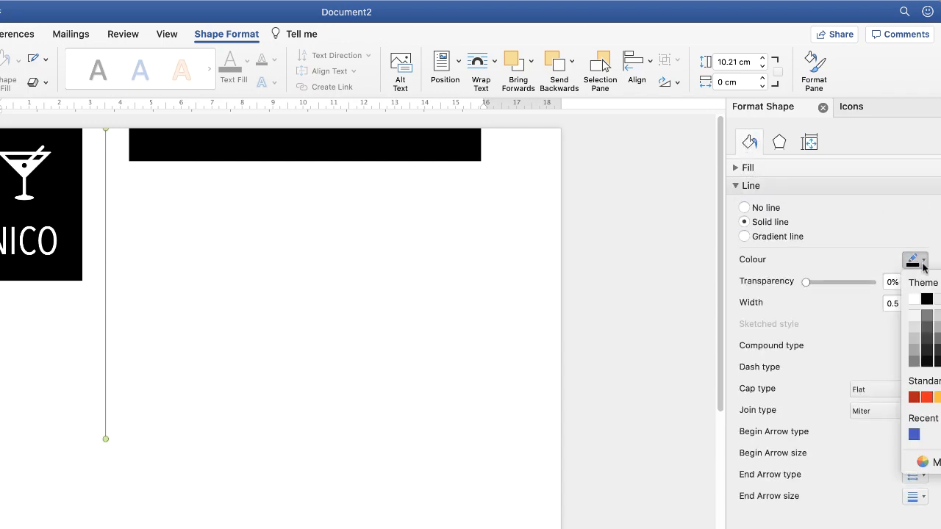
left_click(924, 263)
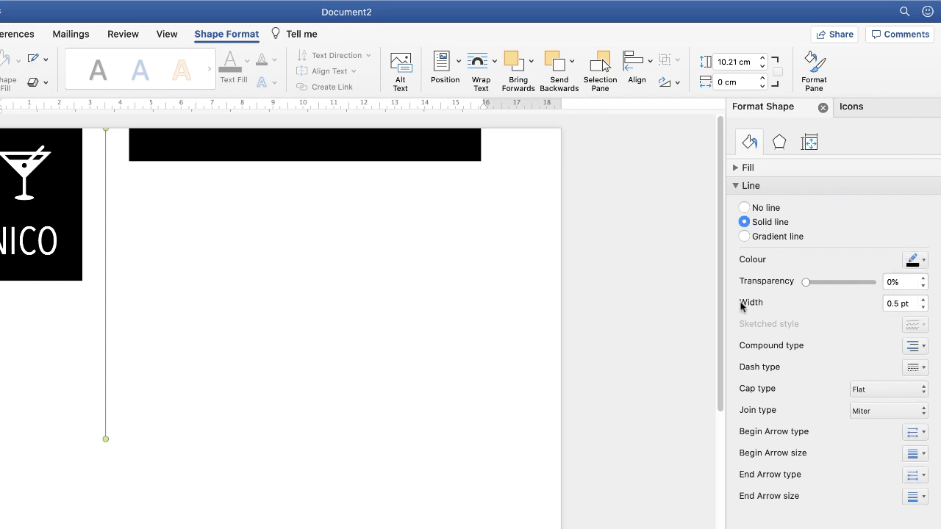
left_click(924, 300)
left_click(924, 300)
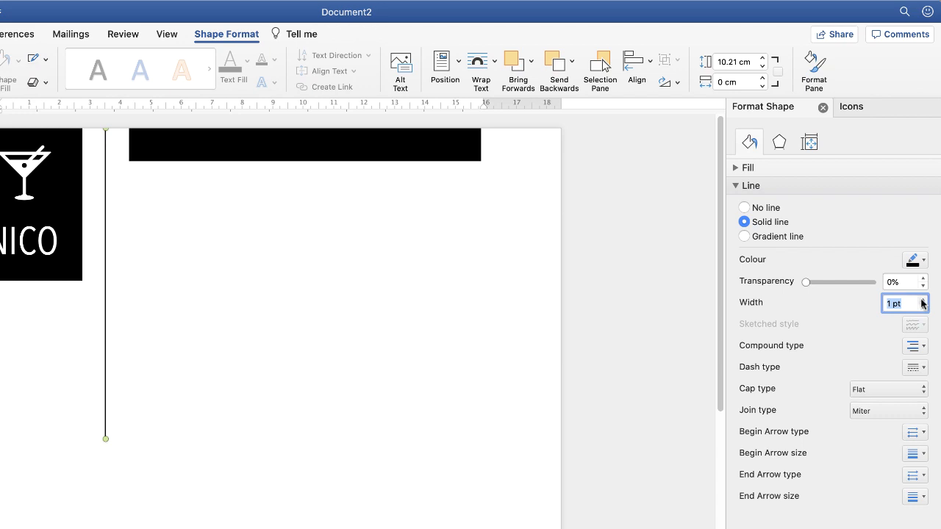
left_click(181, 508)
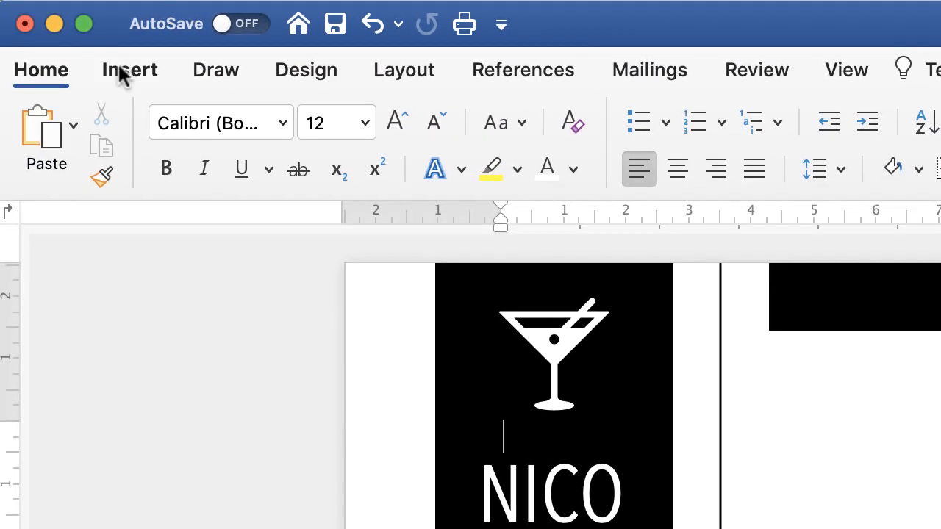
- Draw a circle about 1.5 cm wide on the empty page area beside the vertical line
left_click(43, 65)
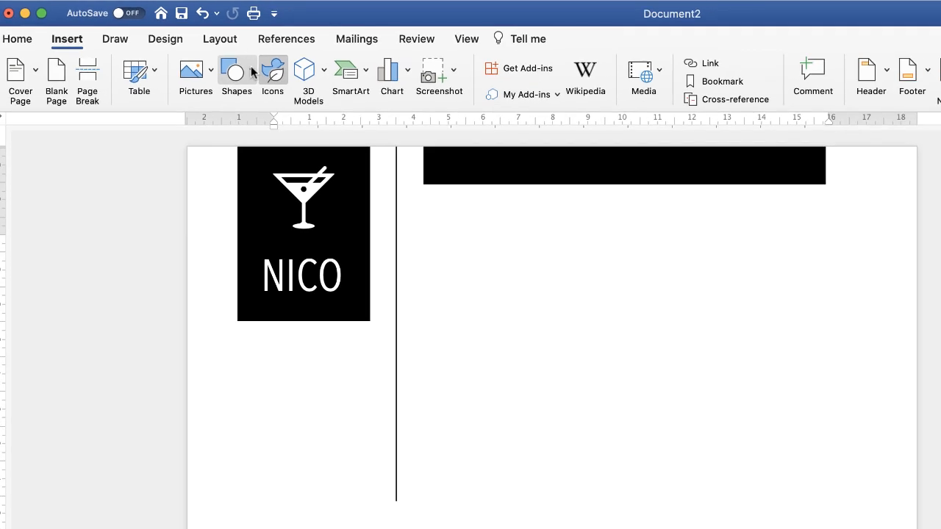
left_click(459, 122)
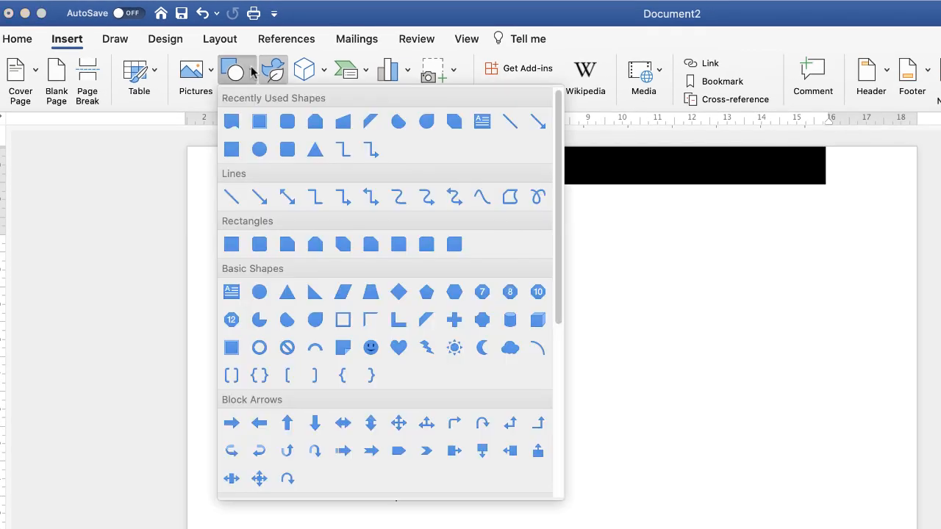
left_click(260, 149)
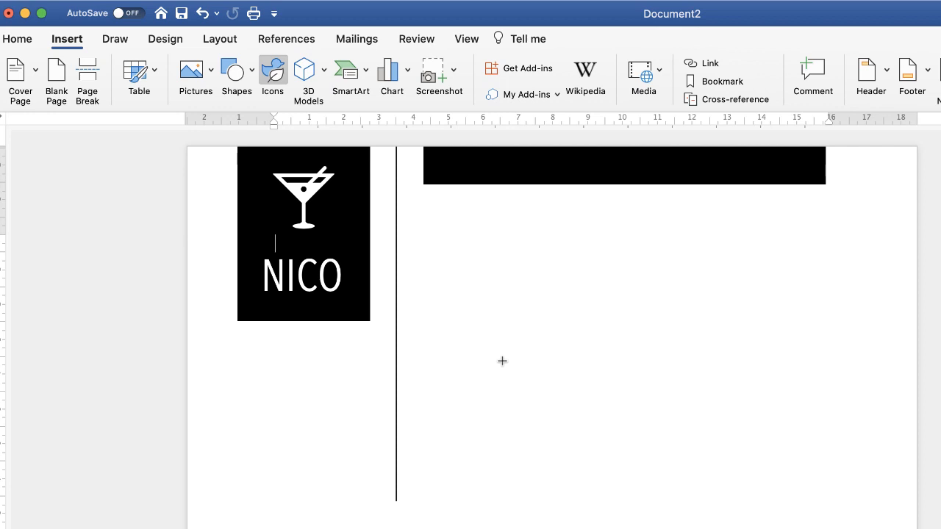
left_click_drag(502, 361, 521, 389)
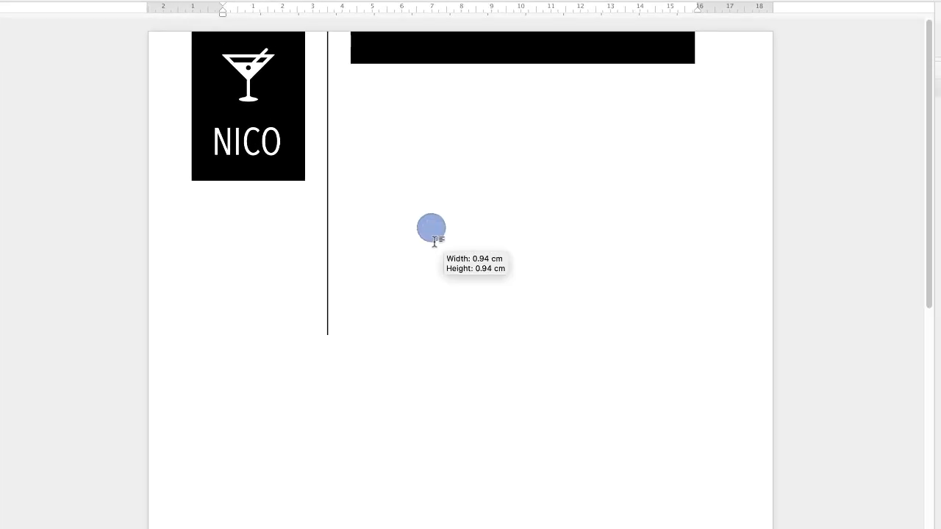
left_click_drag(435, 241, 446, 258)
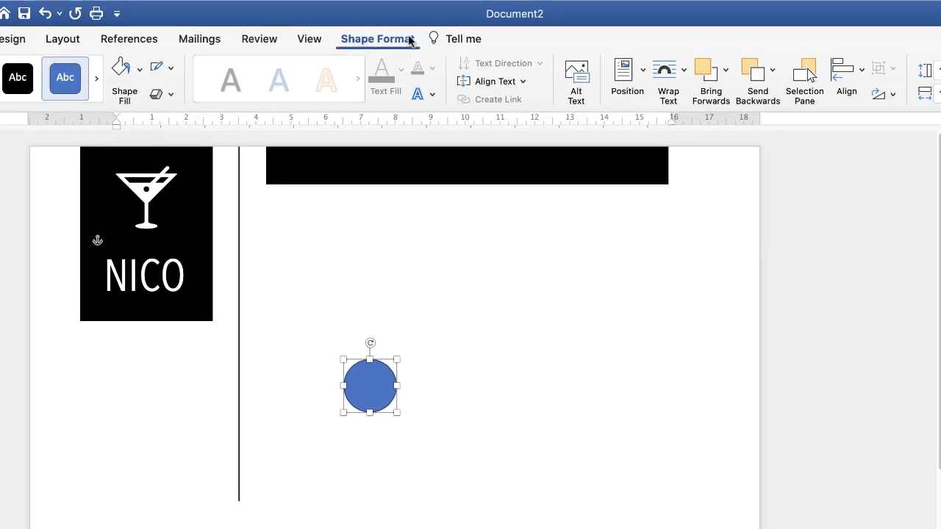
- Remove the circle's fill and give it a black outline
left_click(140, 71)
left_click(144, 105)
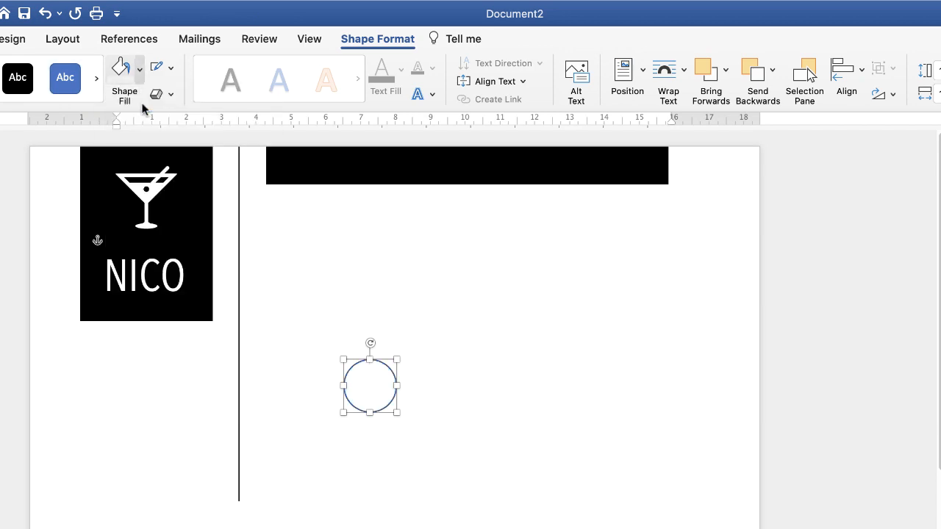
left_click(170, 70)
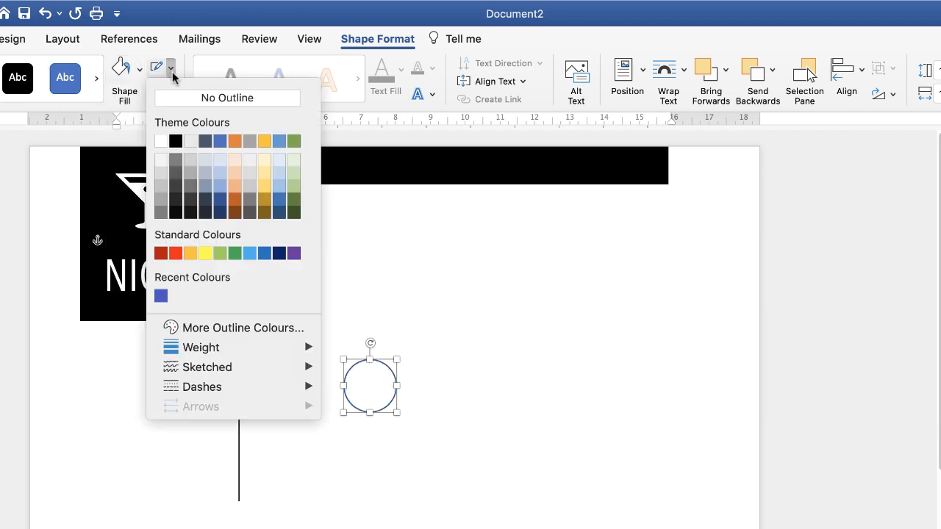
left_click(175, 142)
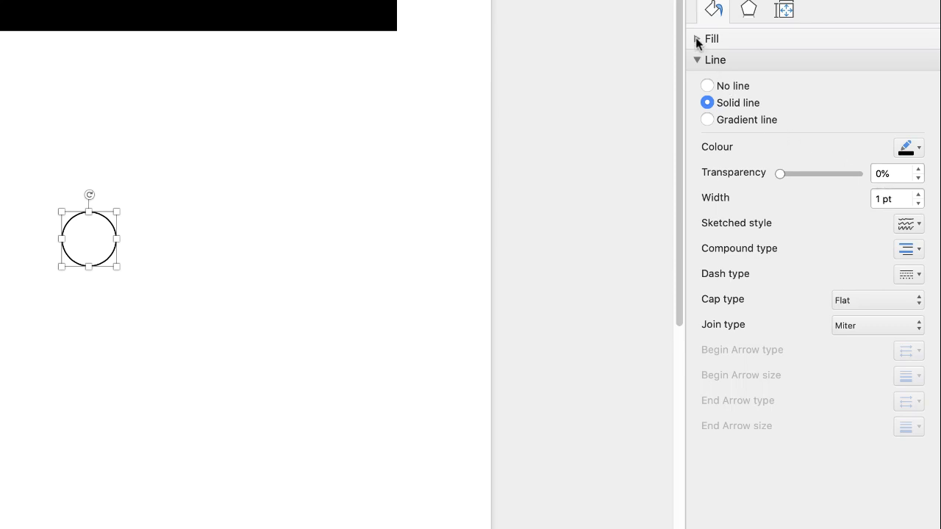
- Try a solid fill on the circle, view the fill and line colour choices, and set it back to no fill
left_click(698, 41)
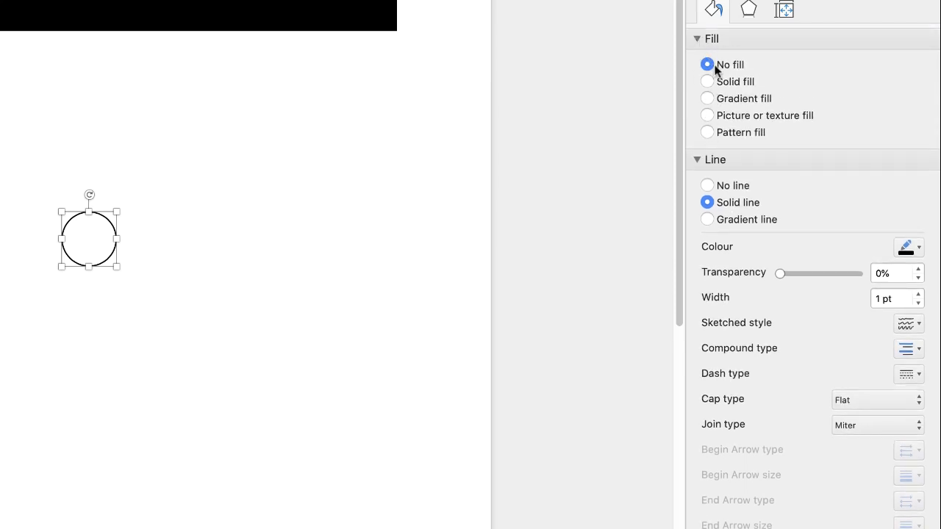
left_click(706, 82)
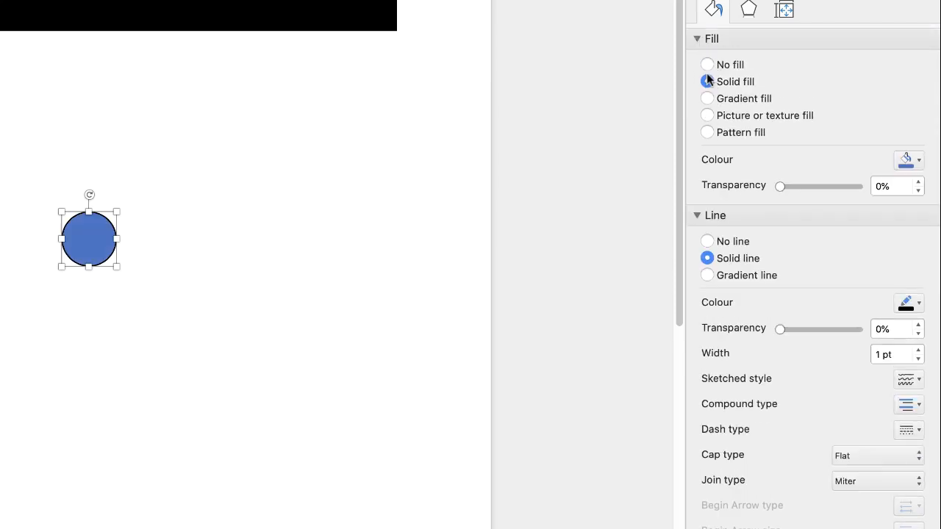
left_click(917, 162)
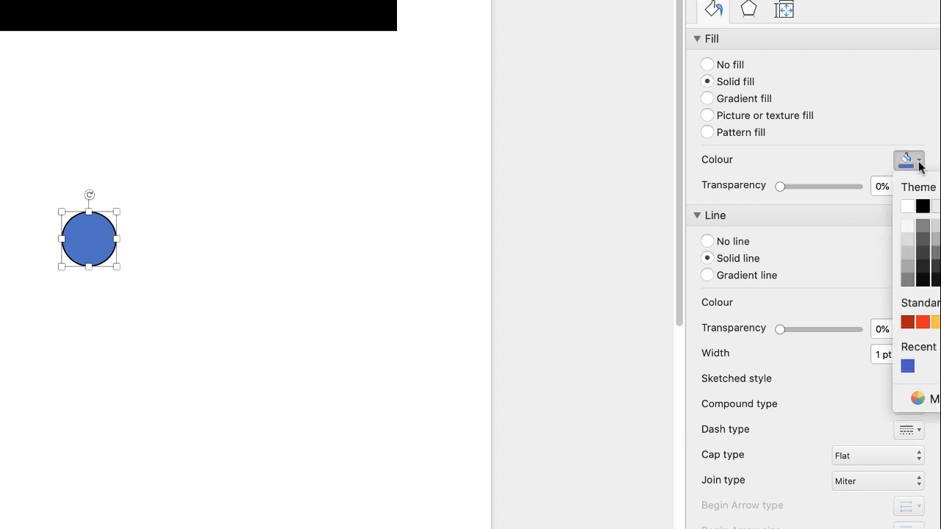
left_click(921, 163)
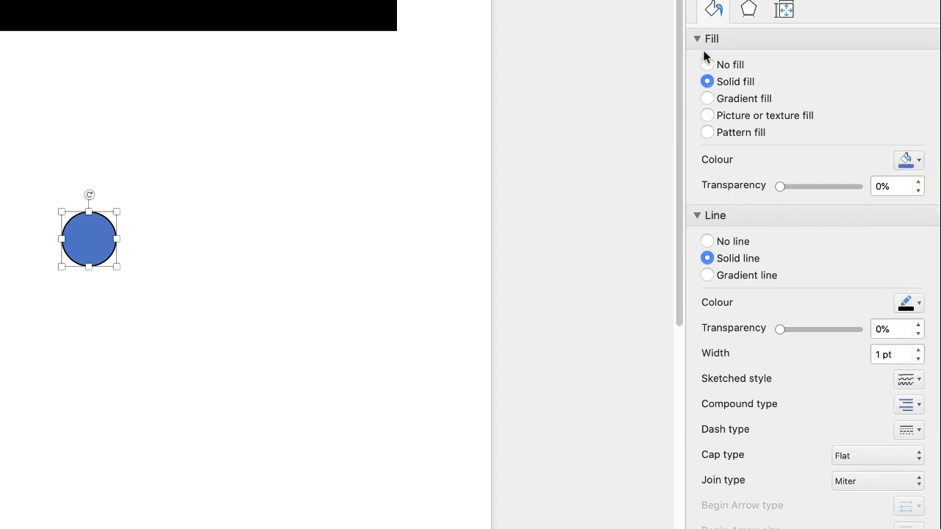
left_click(696, 39)
left_click(918, 151)
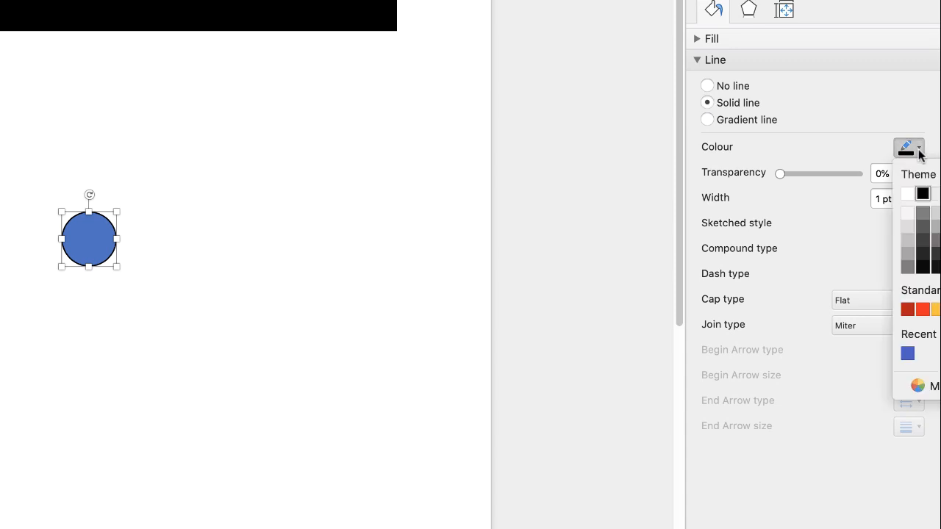
left_click(921, 151)
left_click(920, 163)
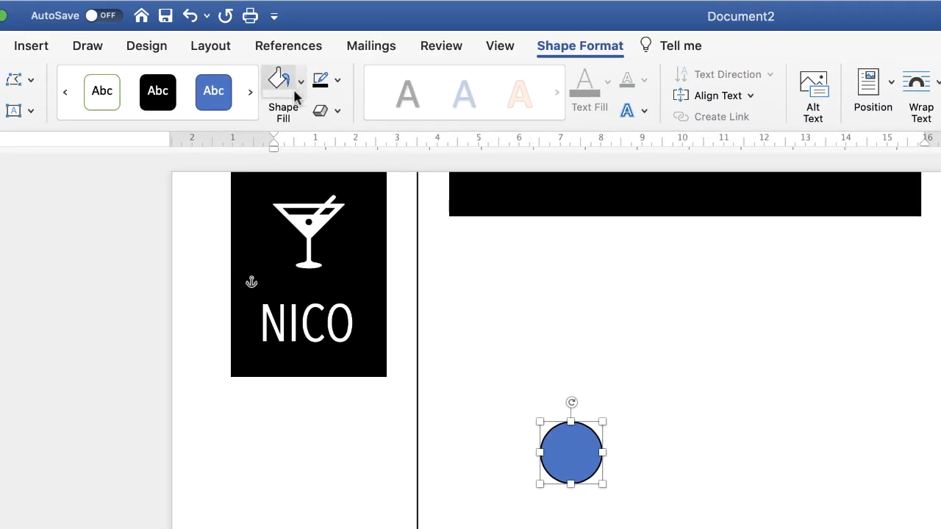
left_click(292, 86)
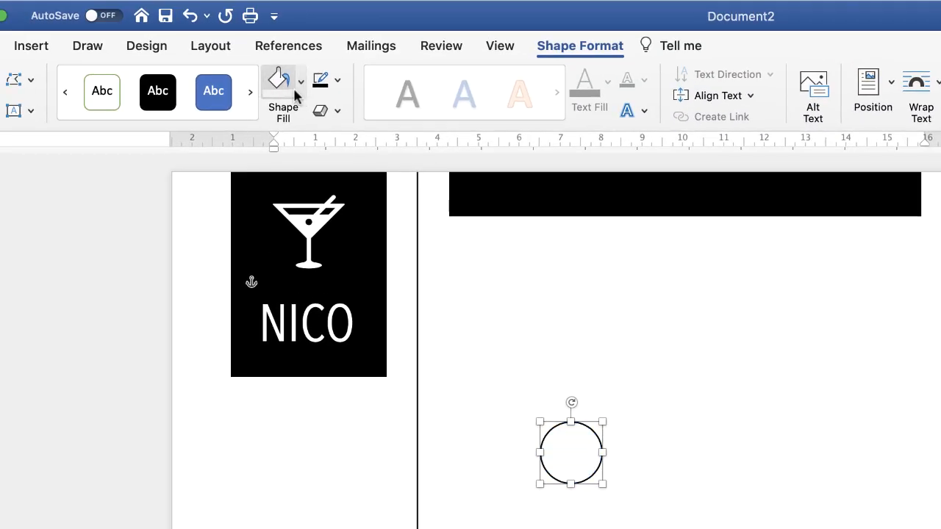
left_click(301, 82)
left_click(298, 122)
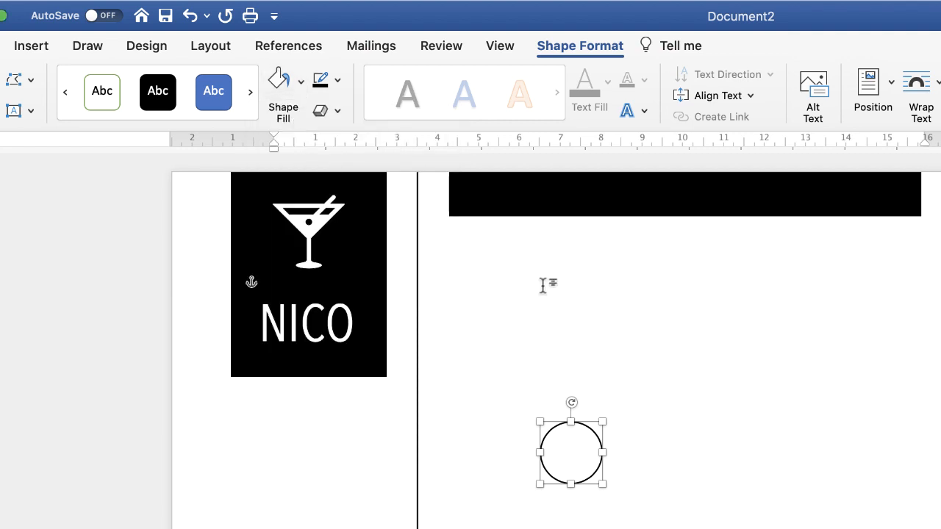
- Shrink the circle to about 0.9 cm and centre it just below the lower end of the vertical line
left_click_drag(602, 421, 585, 439)
left_click_drag(528, 149, 496, 202)
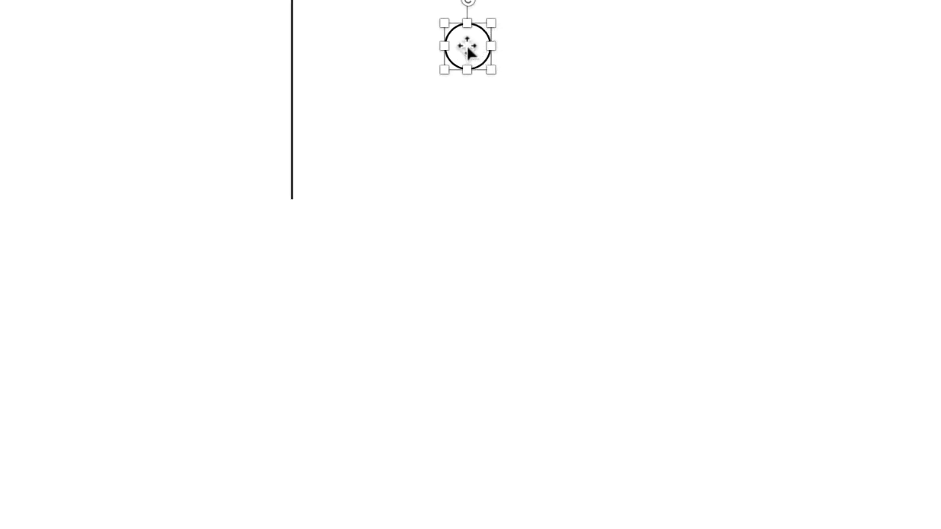
left_click_drag(466, 70, 293, 243)
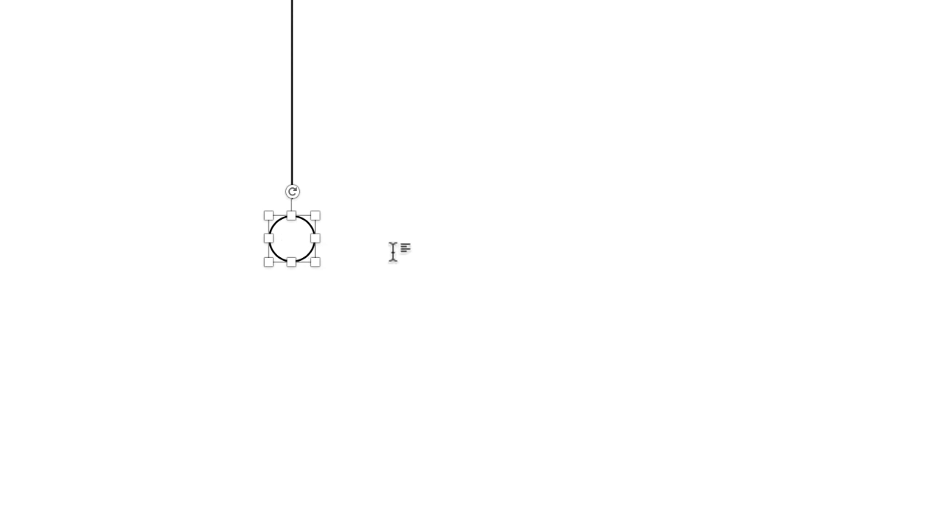
left_click(393, 235)
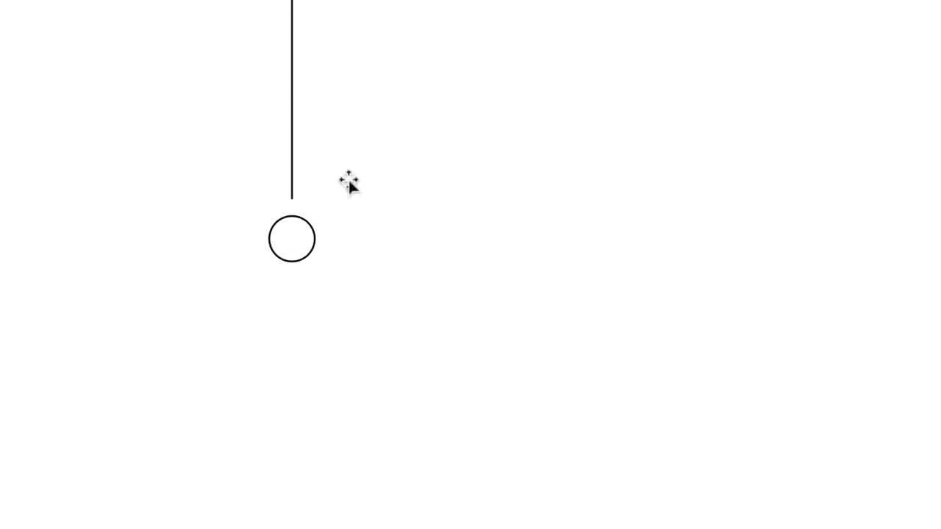
- Duplicate the circle twice and stack the copies in a column beneath the original
left_click(292, 246)
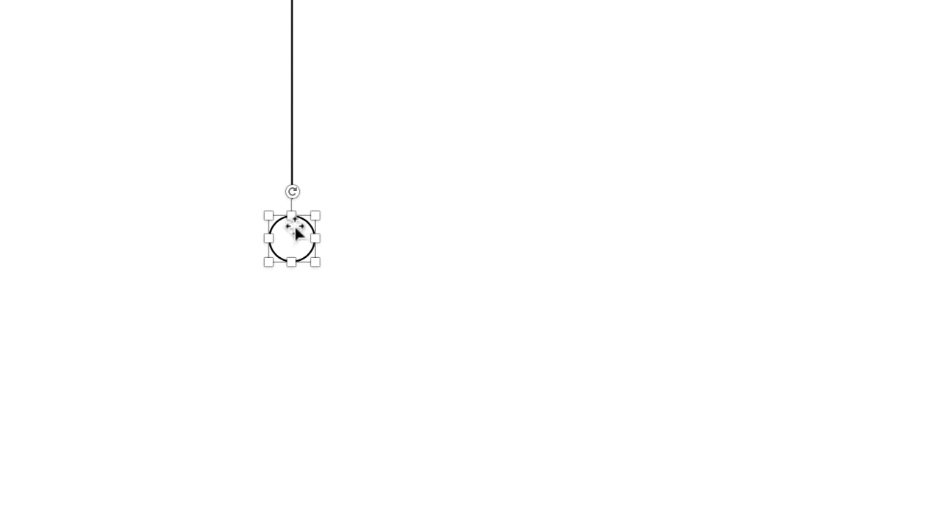
key("super+v")
key("super+v")
left_click_drag(340, 294, 292, 373)
left_click_drag(317, 263, 295, 301)
left_click(287, 361)
left_click_drag(289, 363, 291, 365)
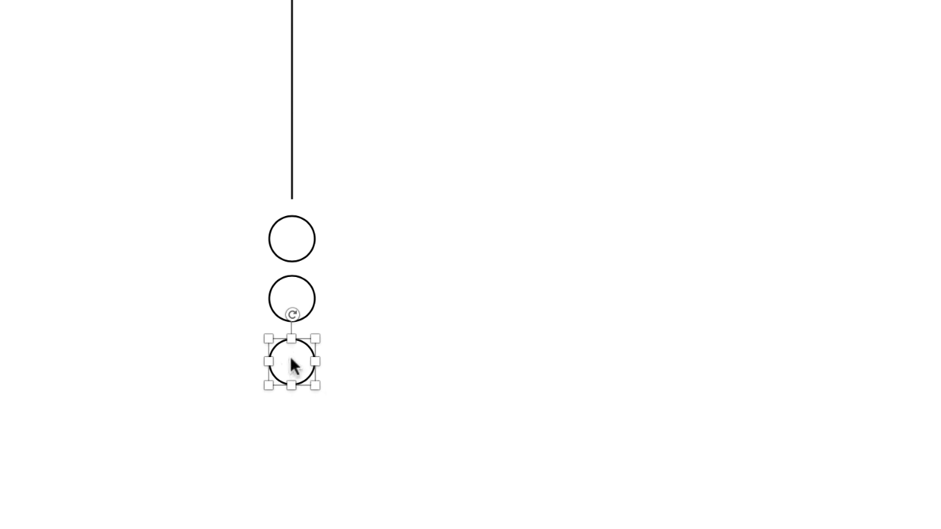
left_click(346, 234)
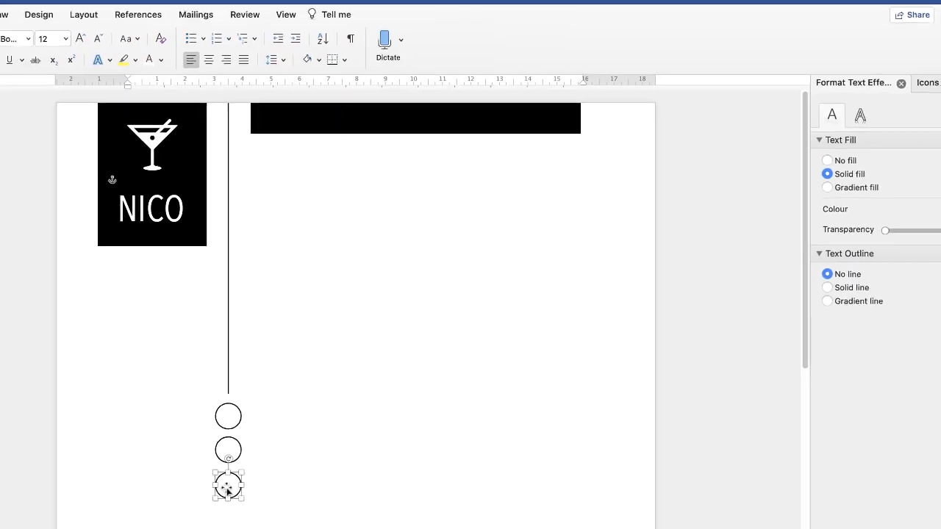
- Align the three circles to their common centre and distribute them vertically
left_click(292, 357)
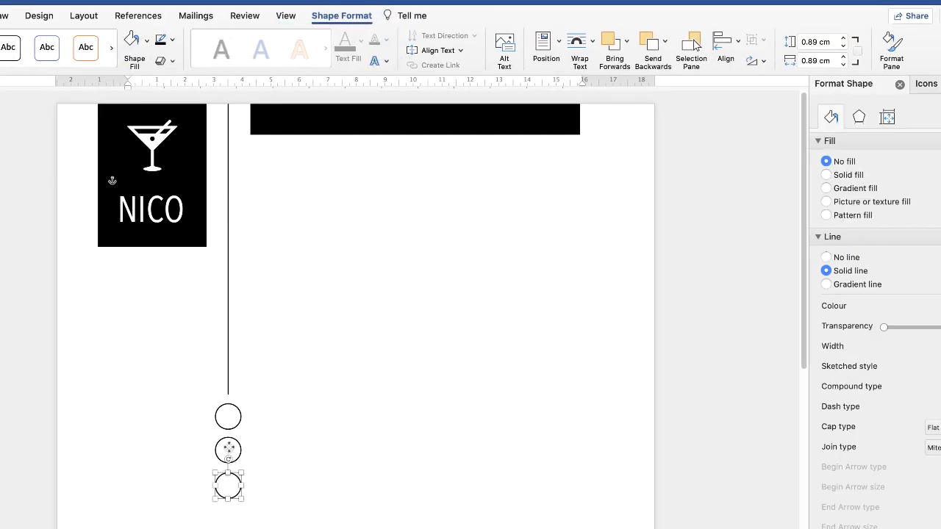
left_click(228, 449, "shift")
left_click(228, 416, "shift")
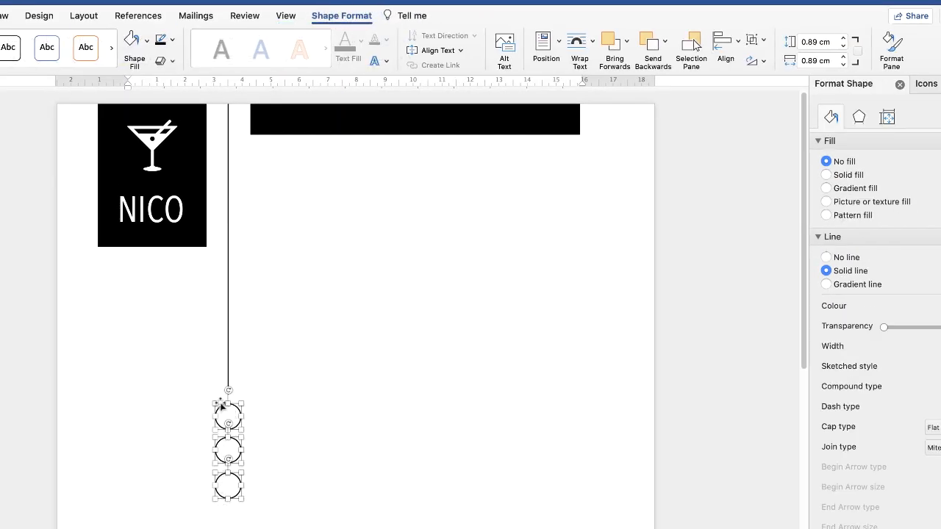
left_click(737, 46)
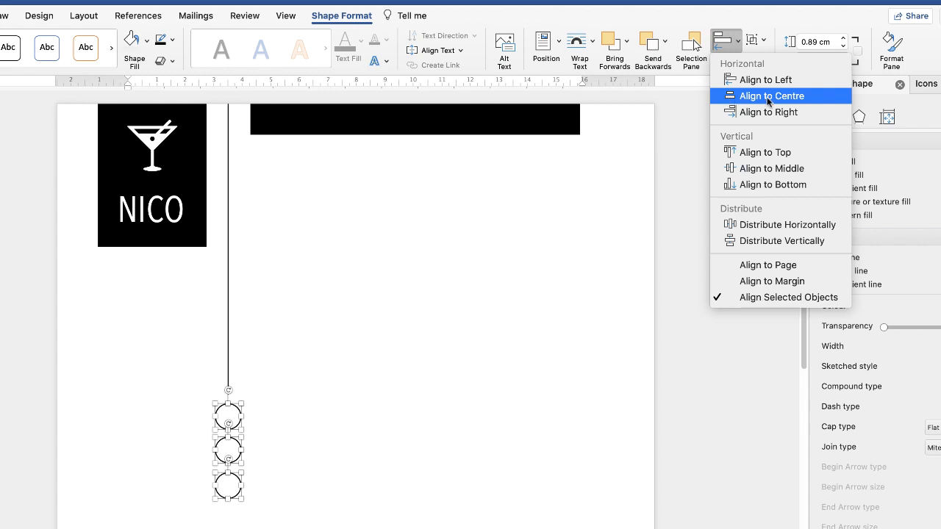
left_click(745, 98)
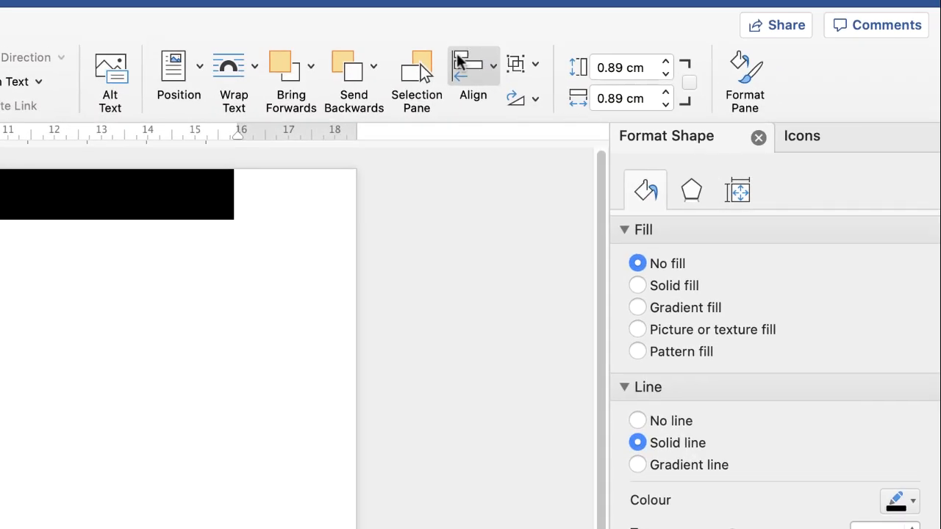
left_click(492, 73)
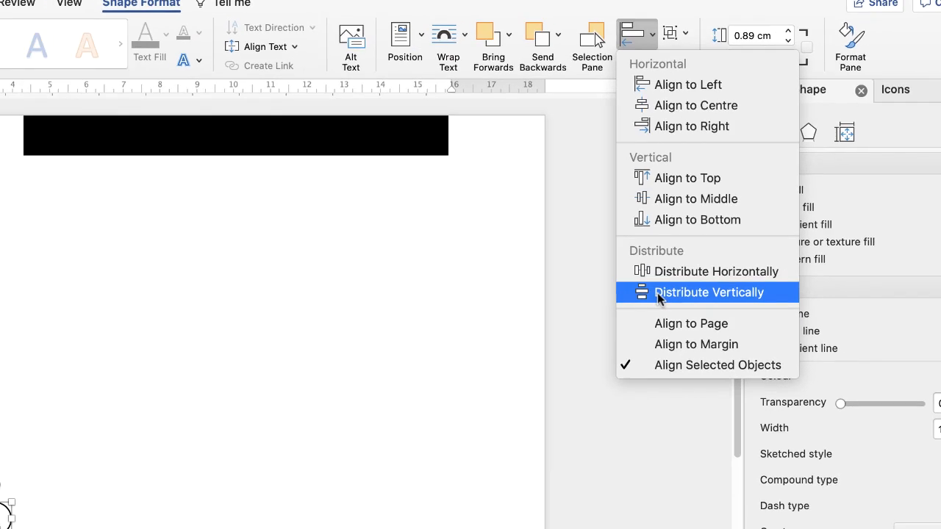
left_click(522, 395)
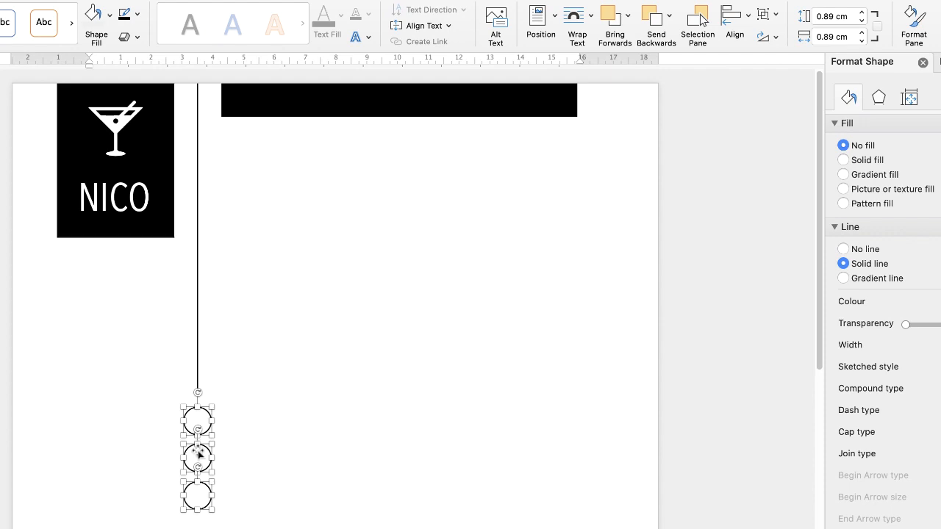
left_click(269, 456)
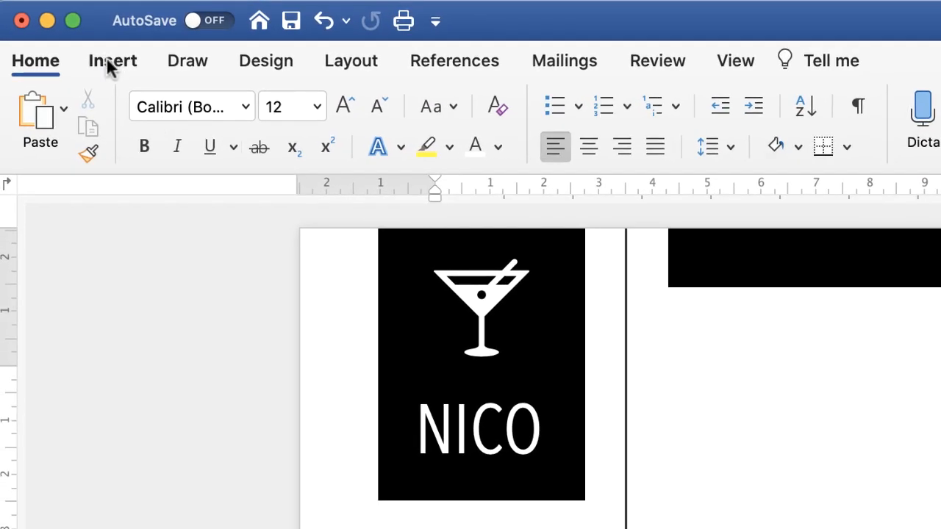
- Search the icon library for PHONE and insert the plain telephone handset icon
left_click(110, 63)
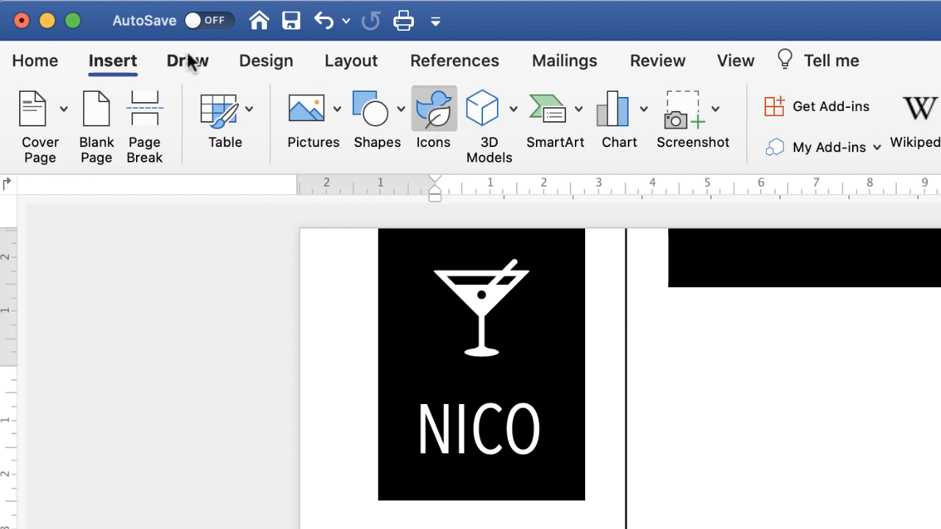
left_click(436, 116)
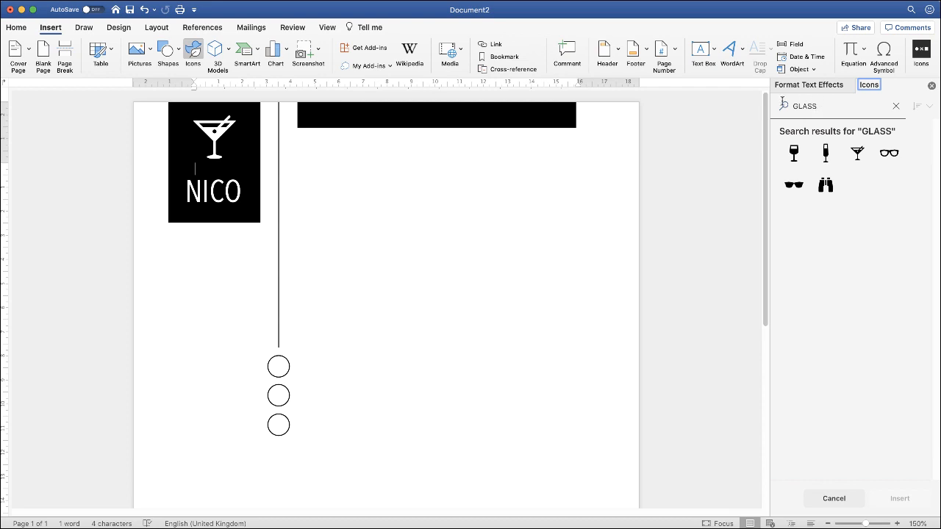
left_click_drag(816, 107, 775, 106)
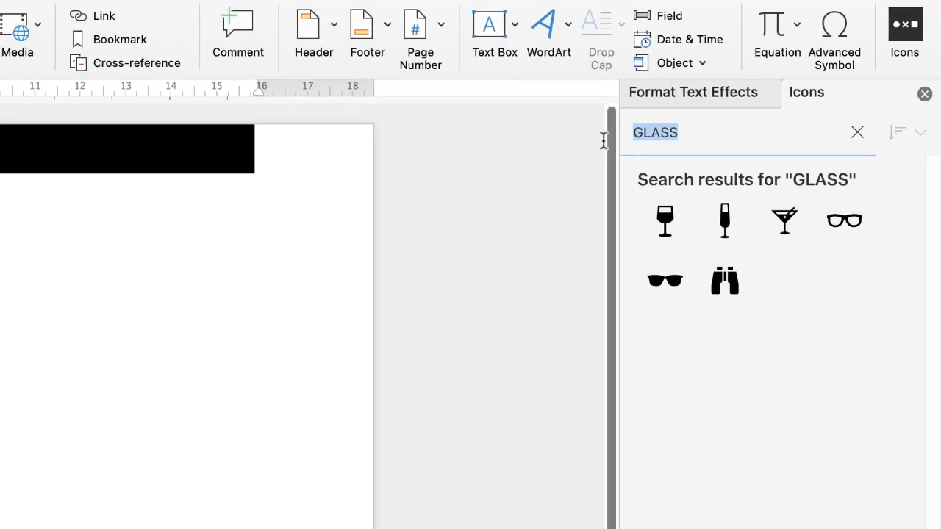
type("PHONE")
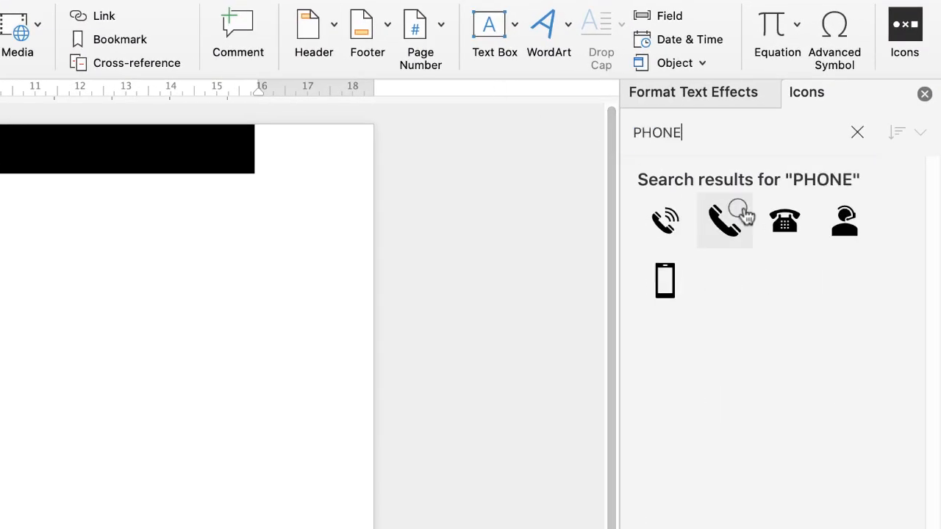
left_click(735, 217)
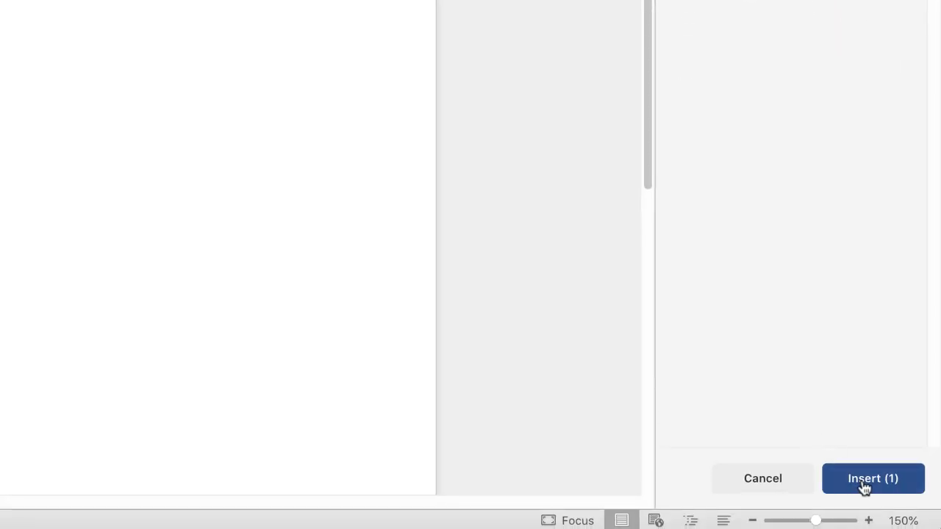
left_click(865, 487)
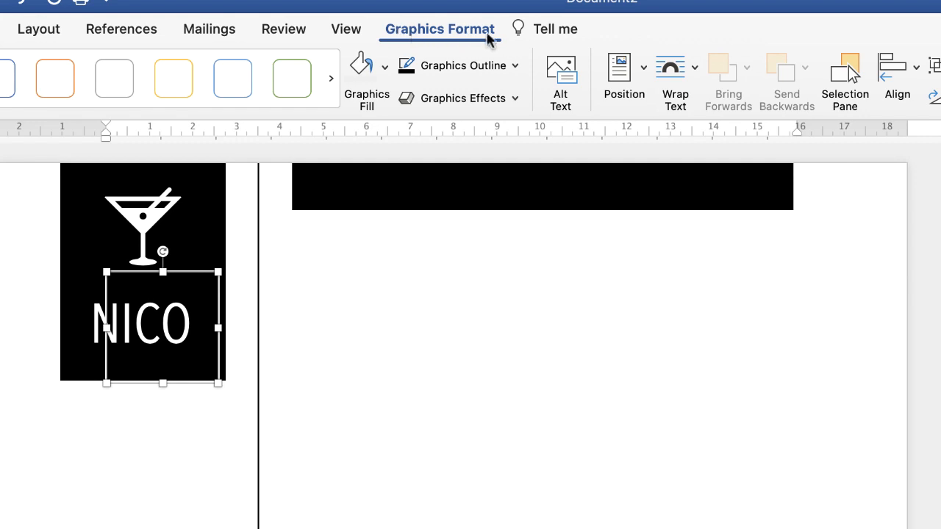
- Wrap the telephone icon in front of text and move it into the blank area beside the vertical line
left_click(695, 68)
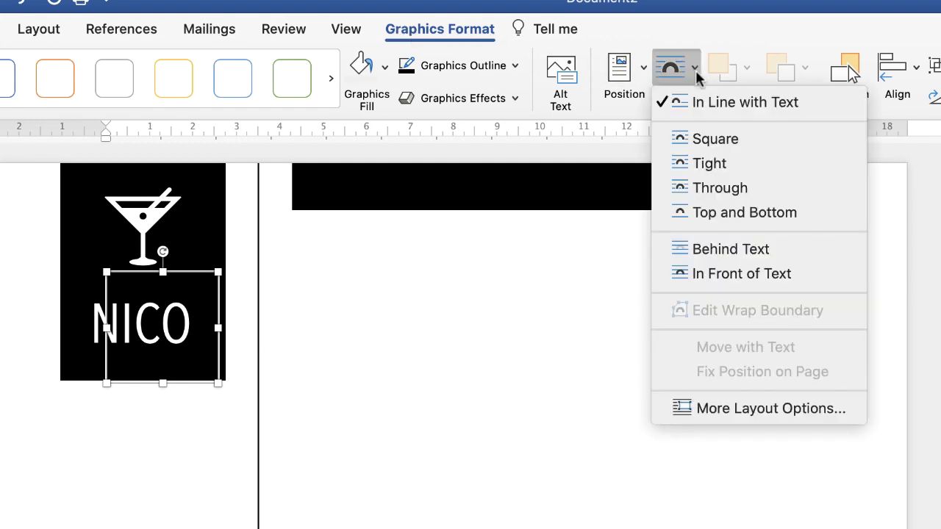
left_click(711, 283)
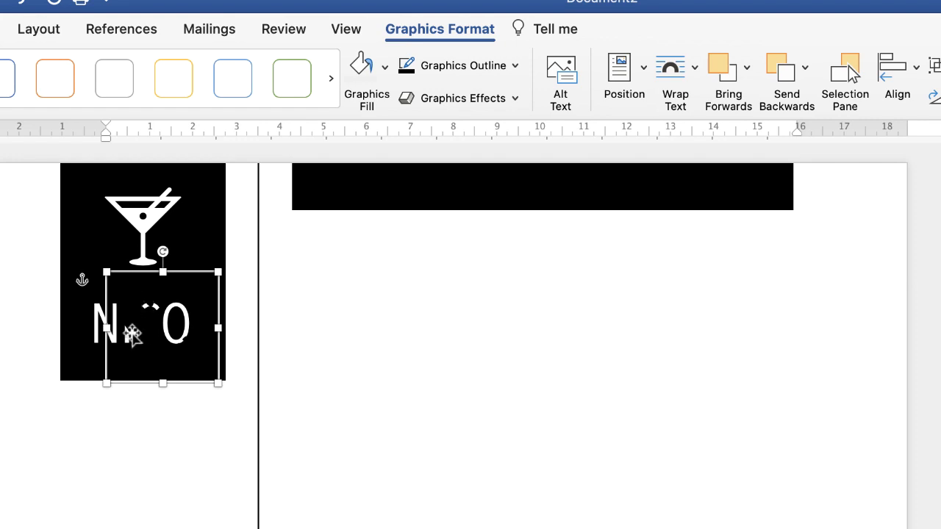
left_click_drag(133, 314, 449, 509)
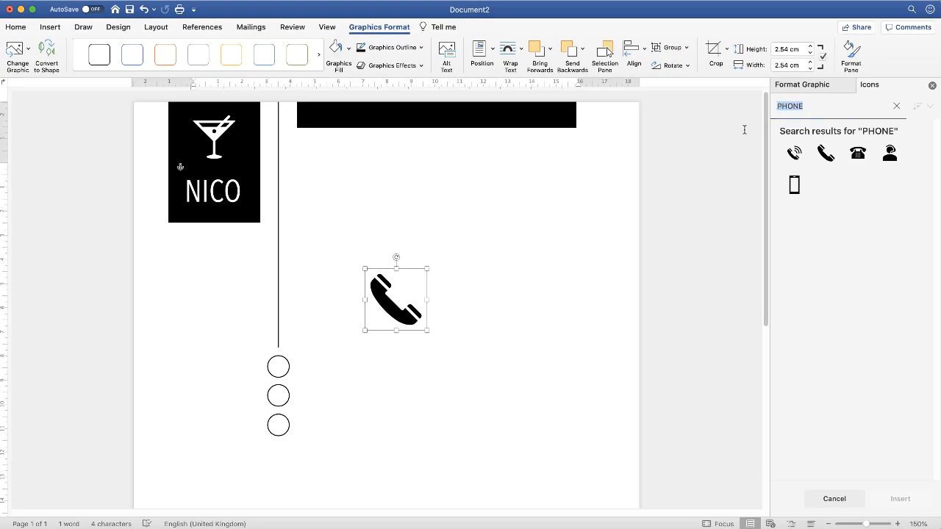
- Search the icon library for EMAIL and insert the closed envelope icon
type("EMAIL")
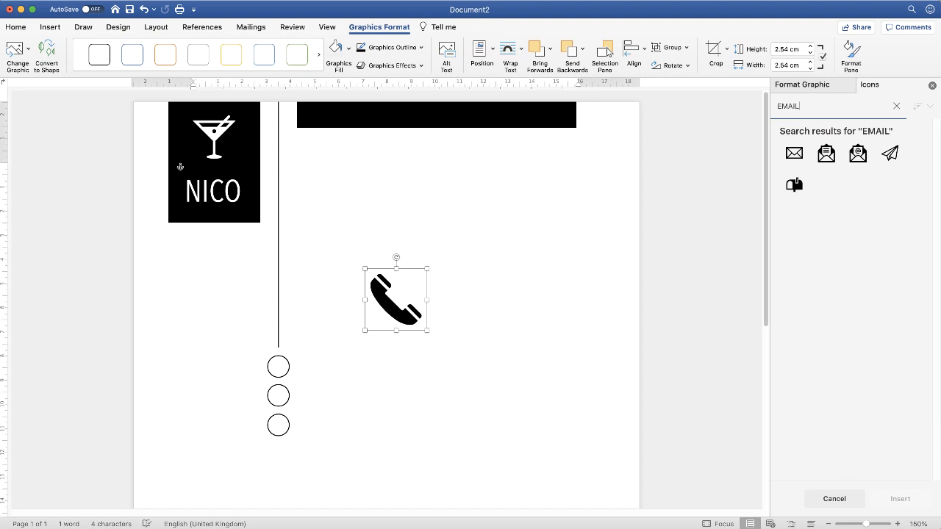
left_click(797, 151)
left_click(892, 498)
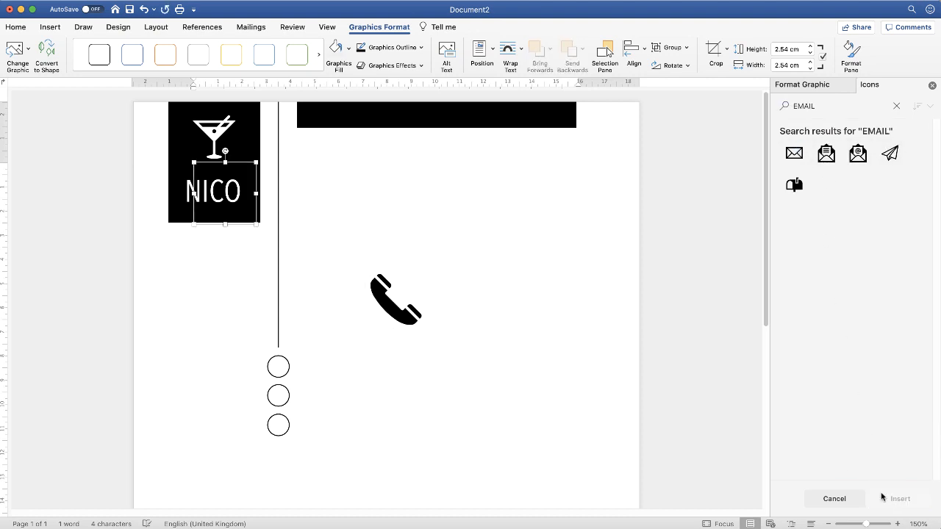
- Set the envelope icon in front of text and move it directly below the telephone icon
left_click(521, 48)
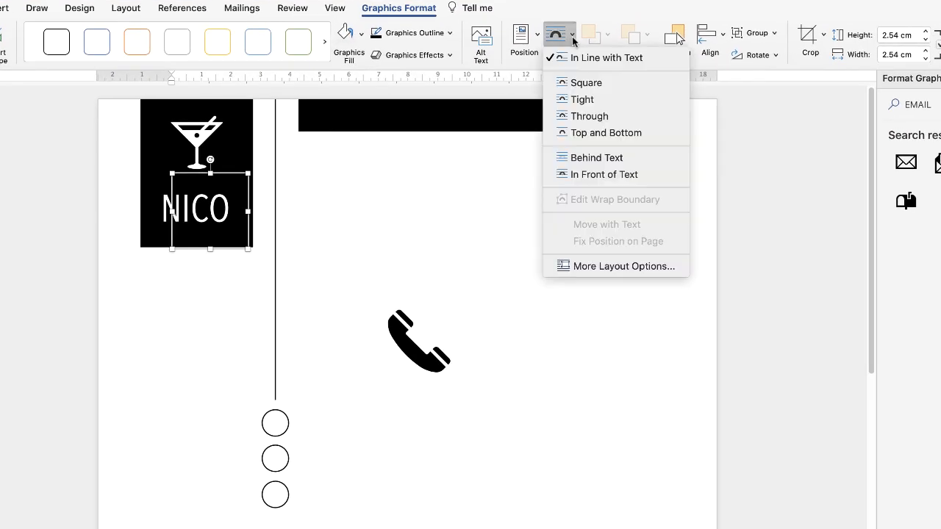
left_click(581, 174)
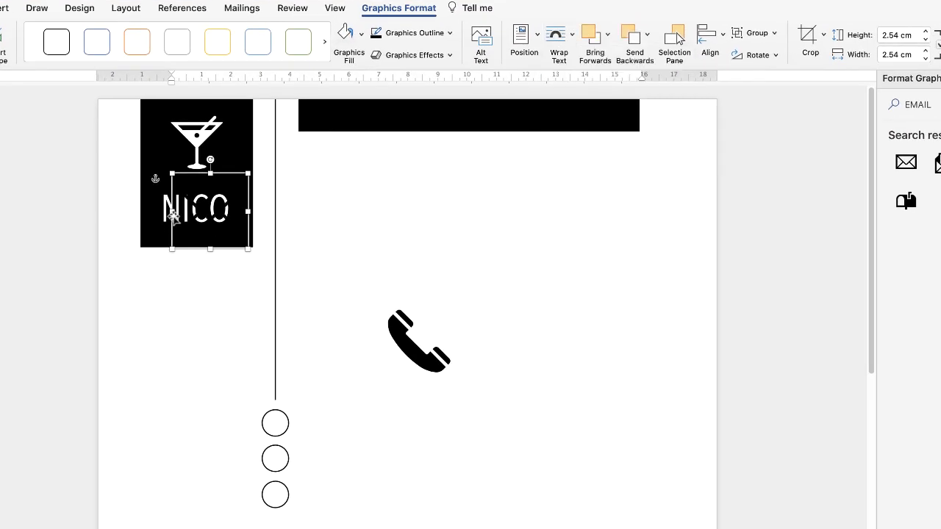
left_click_drag(210, 215, 418, 435)
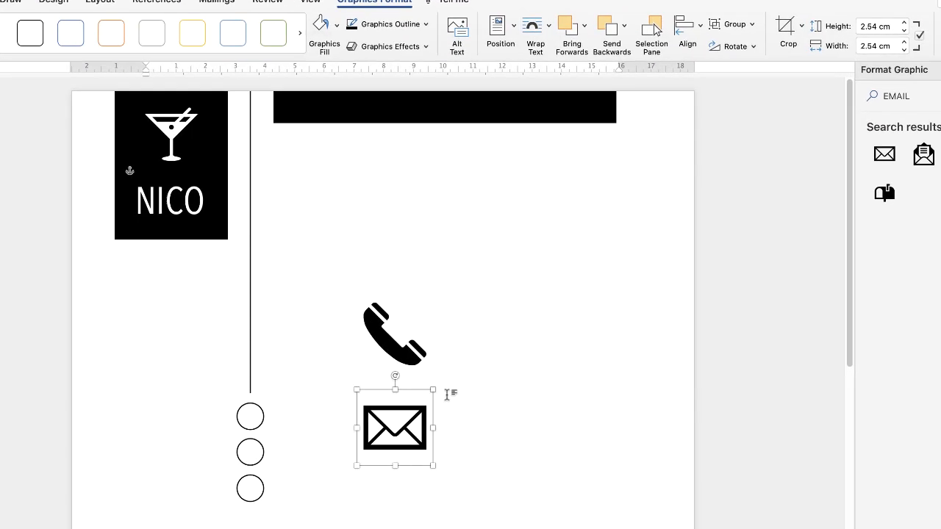
- Search the icon library for GLOBE and insert the grid-lined globe icon
left_click_drag(801, 53, 679, 97)
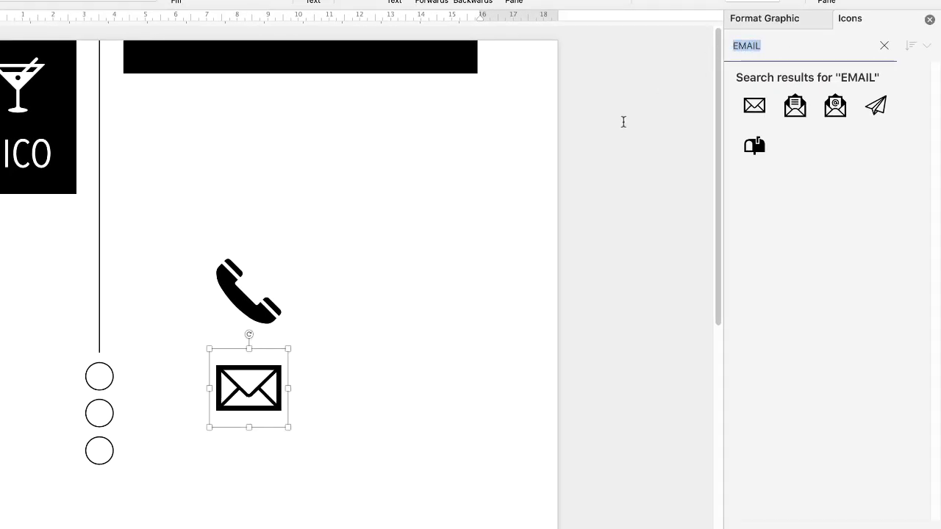
type("GLOBE")
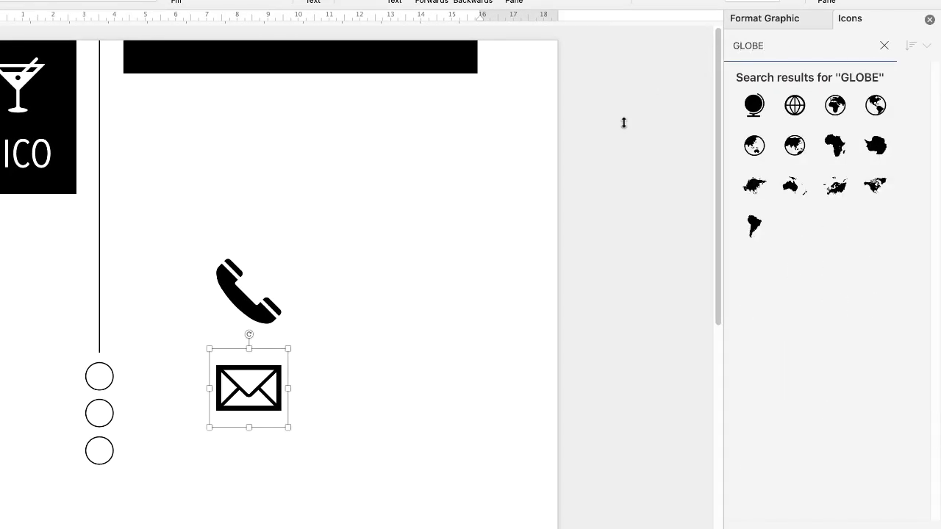
left_click(801, 102)
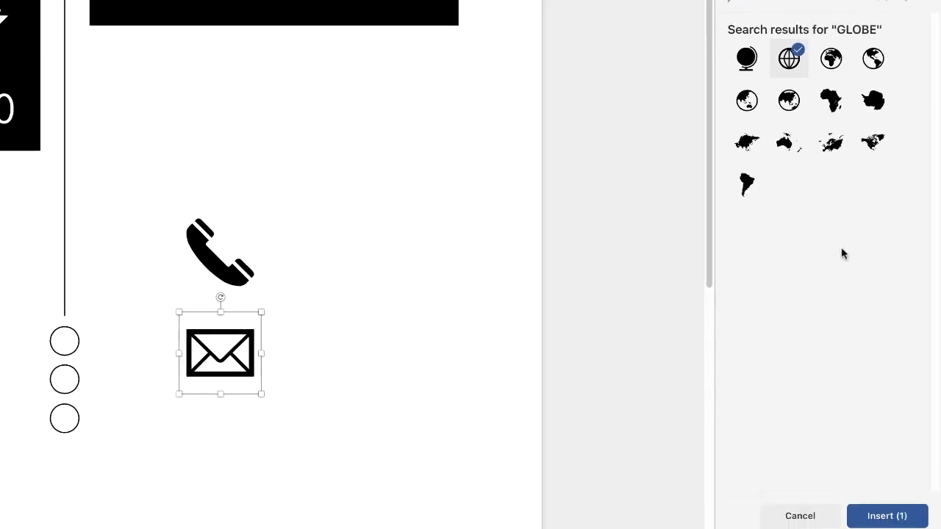
left_click(884, 498)
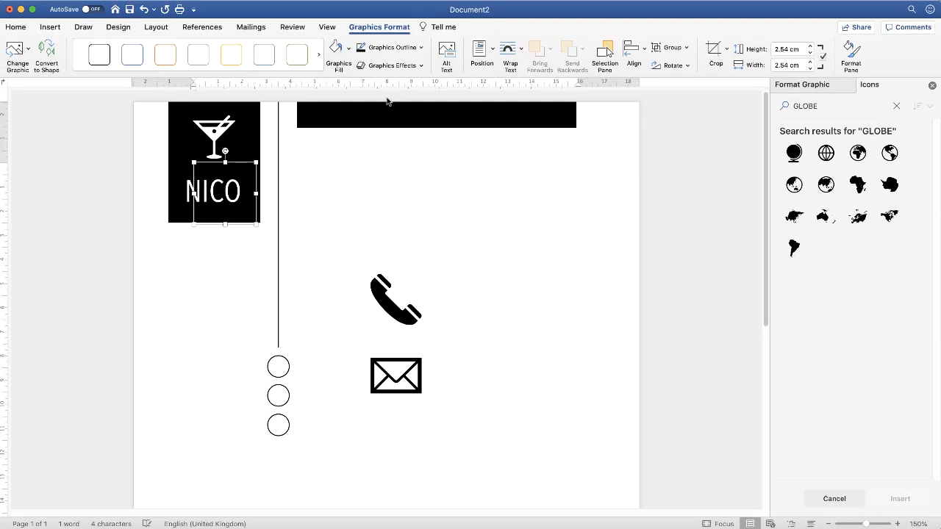
- Set the globe icon in front of text and move it directly below the envelope icon
left_click(521, 52)
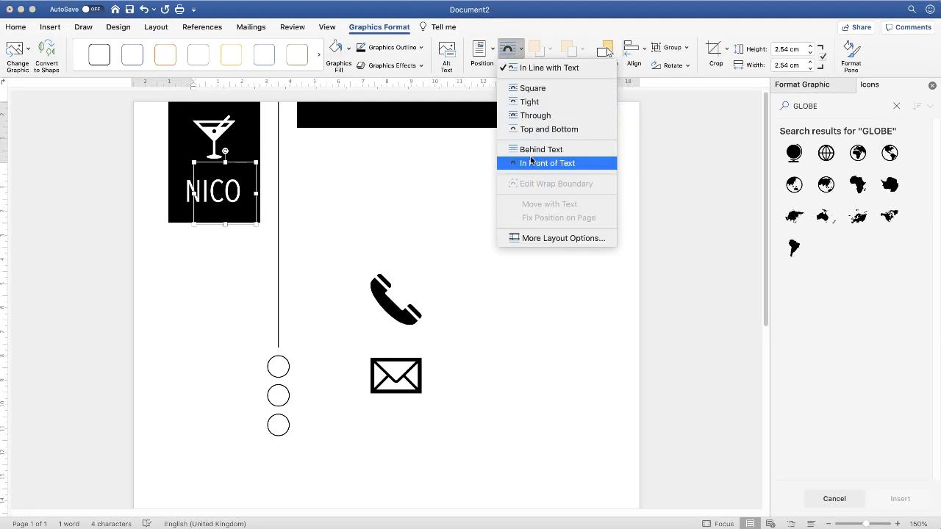
left_click(547, 164)
left_click_drag(216, 192, 396, 445)
- Move the telephone icon down slightly and shrink all three icons together until they are slightly smaller than the circles
left_click_drag(387, 308, 387, 325)
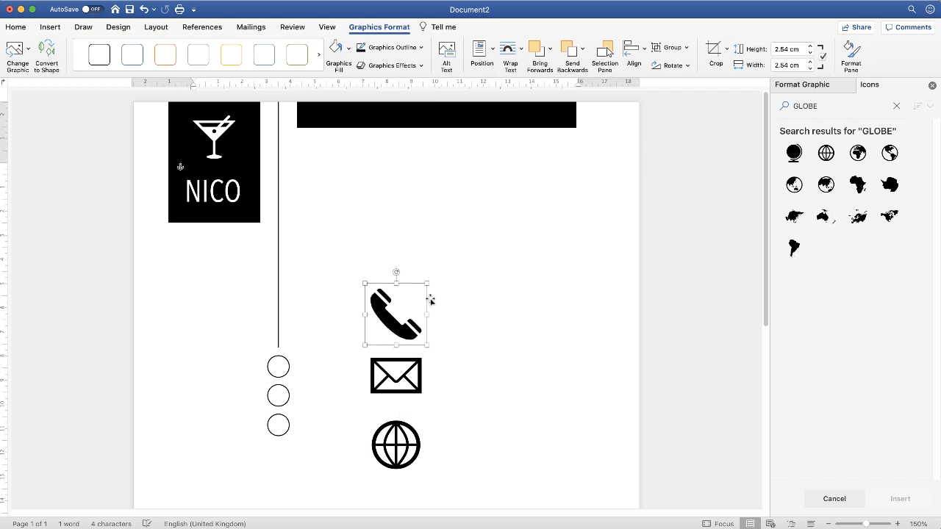
left_click(394, 376, "shift")
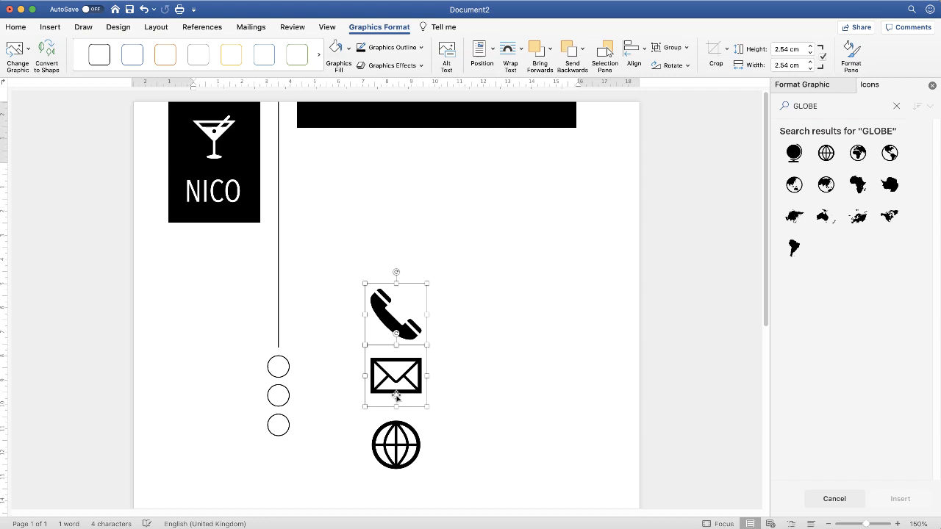
left_click(396, 443, "shift")
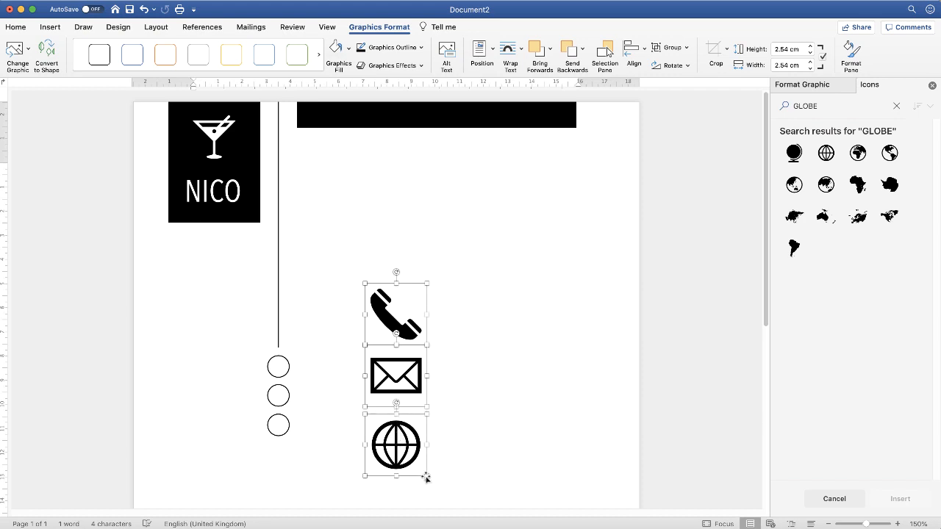
left_click_drag(426, 476, 404, 447)
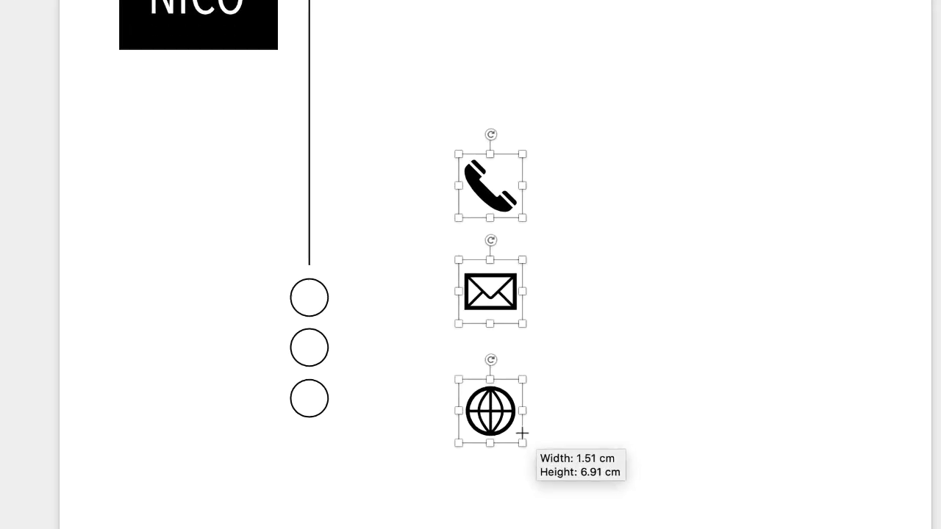
left_click_drag(522, 434, 517, 391)
left_click(589, 396)
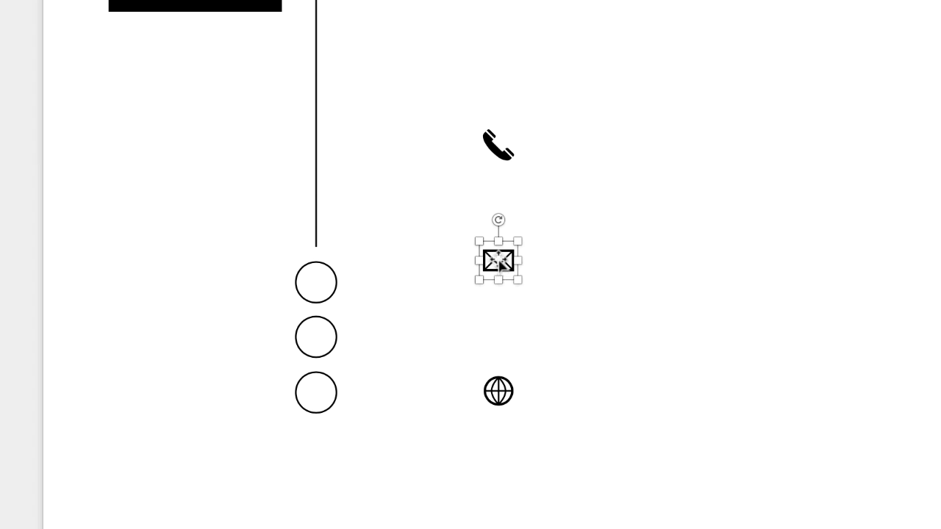
- Move the telephone, envelope and globe icons into a column, each beside its circle in that order from the top
left_click_drag(500, 263, 377, 338)
left_click_drag(498, 392, 374, 393)
left_click_drag(506, 152, 375, 288)
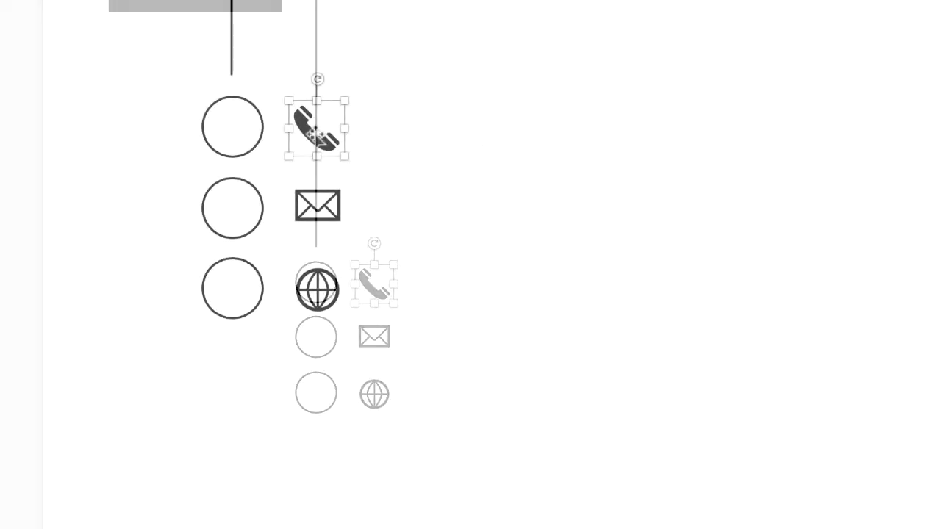
left_click_drag(316, 134, 242, 131)
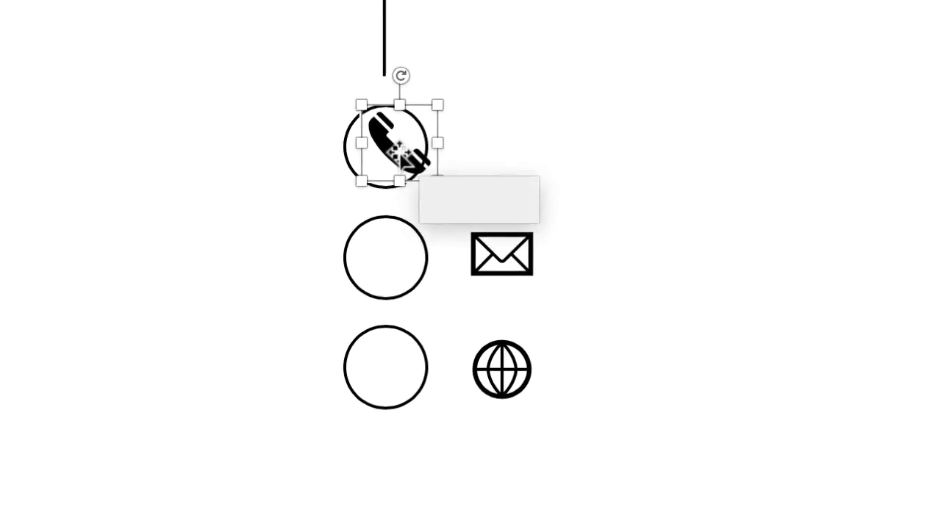
left_click_drag(399, 154, 500, 157)
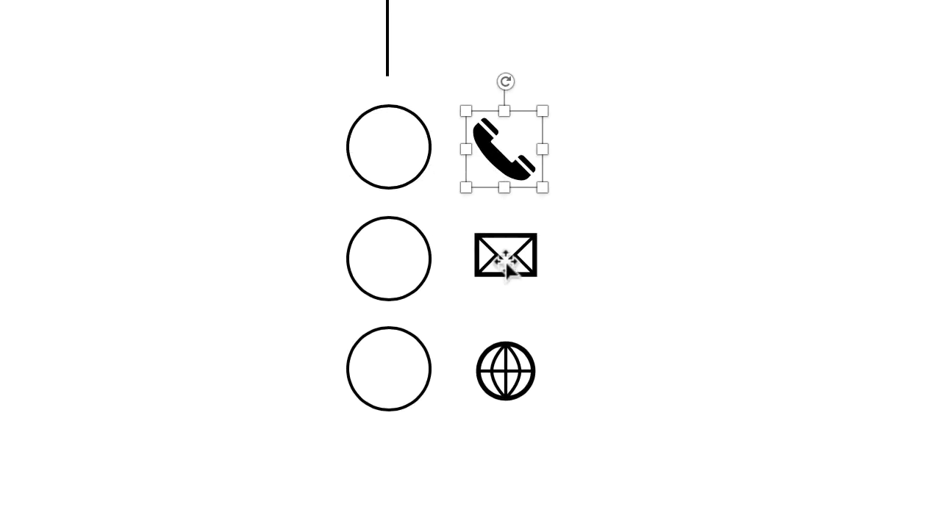
- Shrink the three icons together to about 0.64 cm
left_click(507, 263, "shift")
left_click(505, 367, "shift")
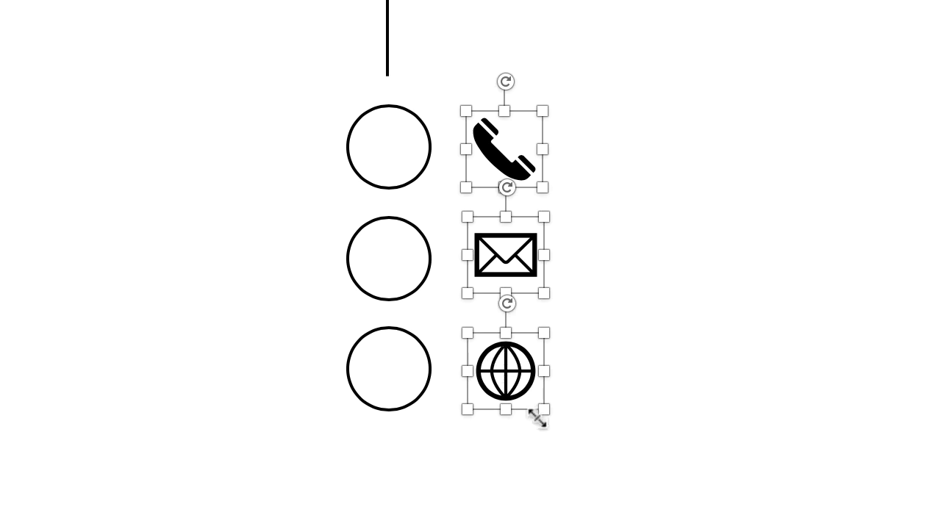
left_click_drag(543, 409, 523, 383)
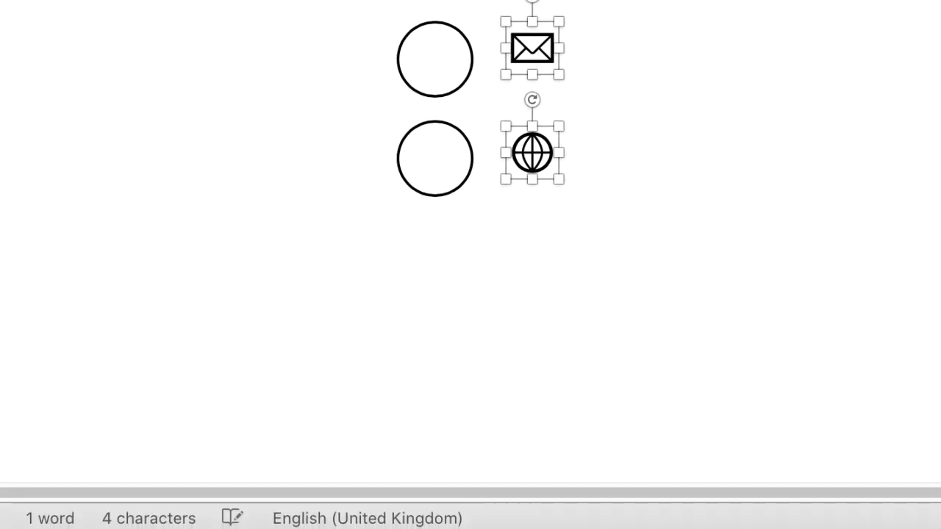
key("Escape")
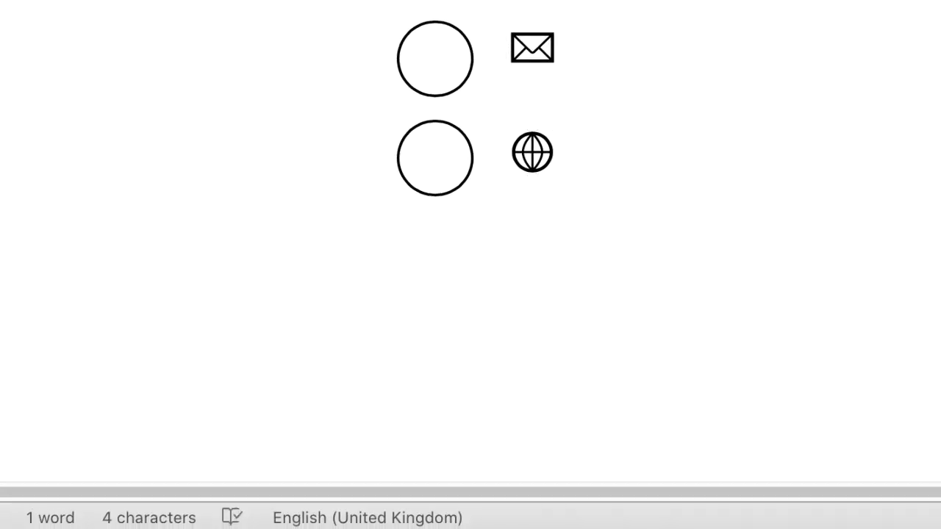
- Adjust the telephone, envelope and globe icons one by one so each sits level with its neighbouring circle
scroll(470, 243, "up", 5)
left_click(523, 245)
mouse_move(523, 245)
left_mouse_down()
mouse_move(438, 254)
mouse_move(434, 243)
mouse_move(429, 253)
mouse_move(431, 244)
mouse_move(430, 252)
mouse_move(473, 239)
mouse_move(522, 250)
mouse_move(521, 242)
left_mouse_up()
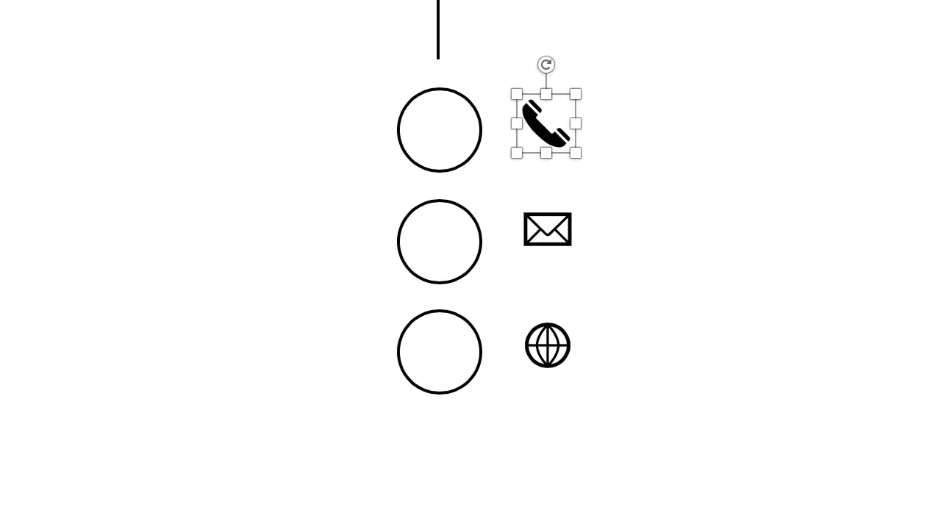
left_click_drag(552, 136, 555, 145)
mouse_move(562, 230)
left_mouse_down()
mouse_move(551, 231)
mouse_move(551, 252)
mouse_move(550, 239)
left_mouse_up()
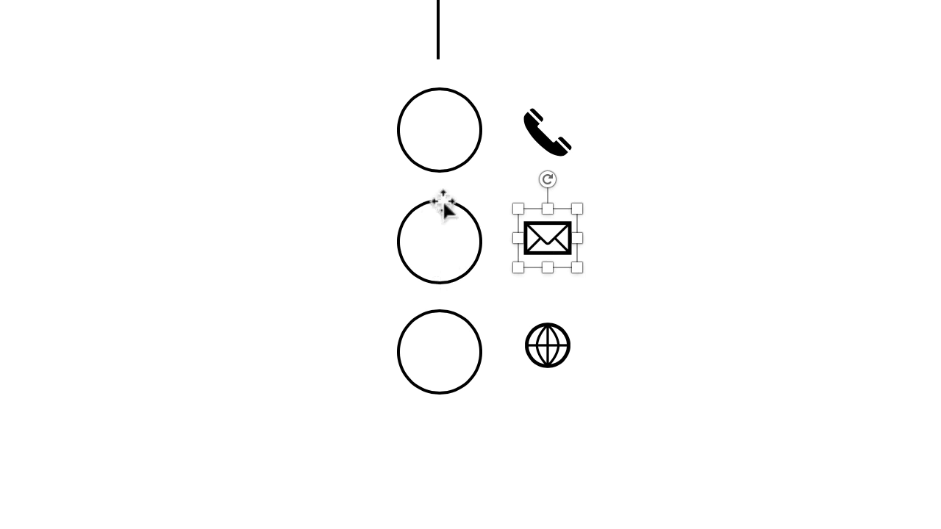
mouse_move(546, 347)
left_mouse_down()
mouse_move(551, 361)
mouse_move(554, 346)
mouse_move(544, 350)
mouse_move(551, 356)
left_mouse_up()
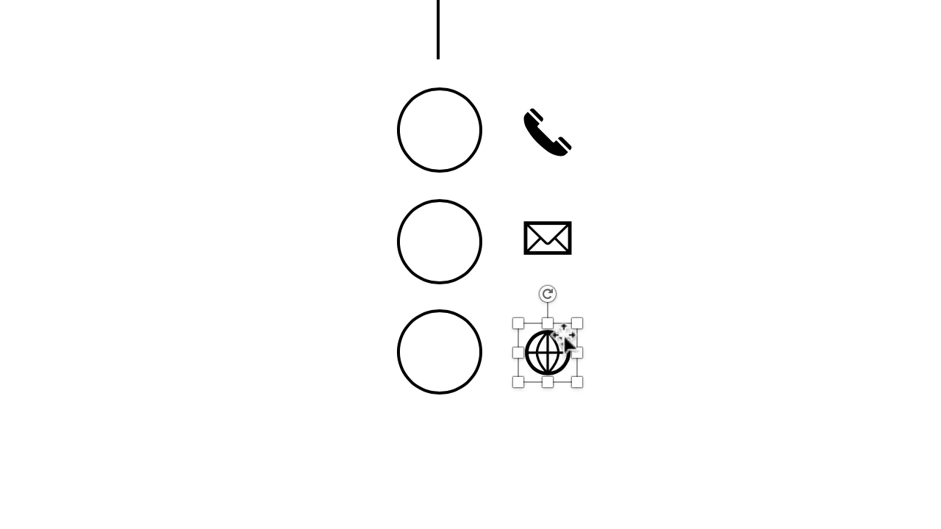
- Align the three icons to their common centre
left_click(547, 242, "shift")
left_click(549, 136, "shift")
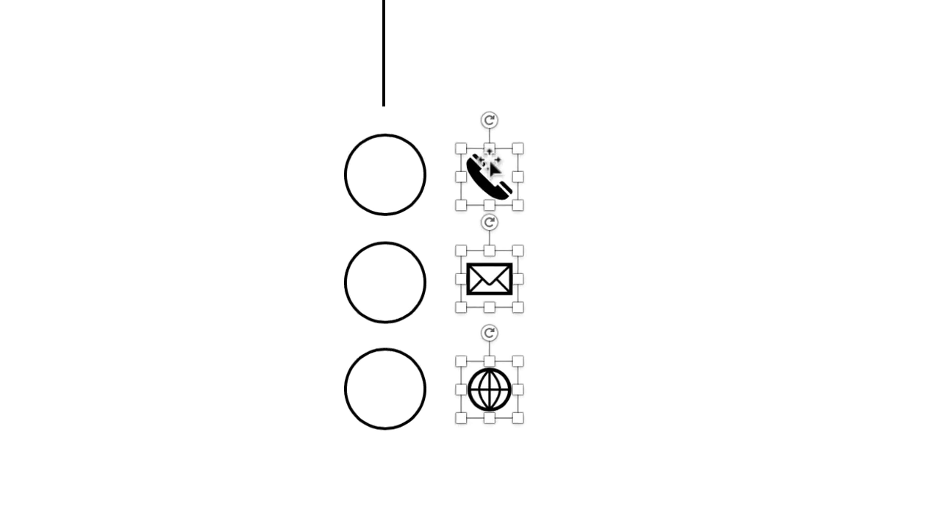
left_click(664, 72)
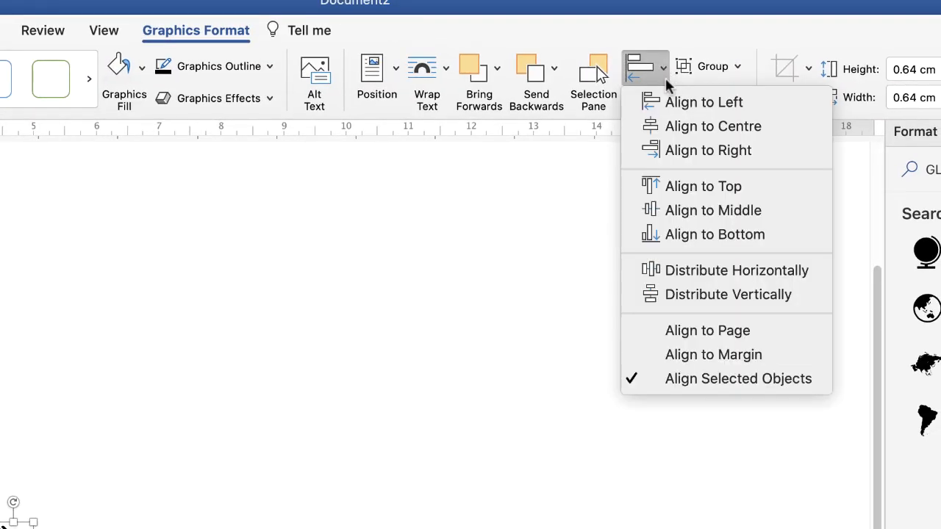
left_click(706, 125)
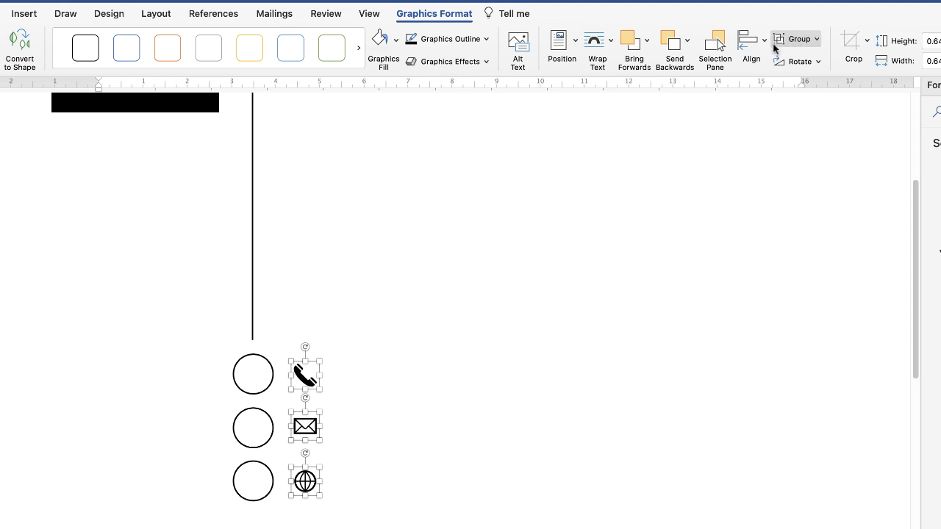
- Group the three icons and move the group onto the column of circles
left_click(817, 41)
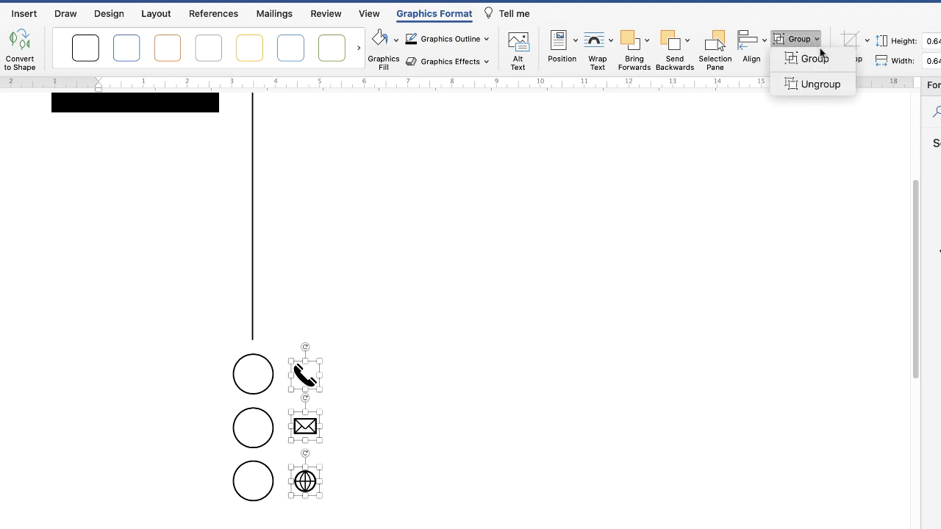
left_click(802, 59)
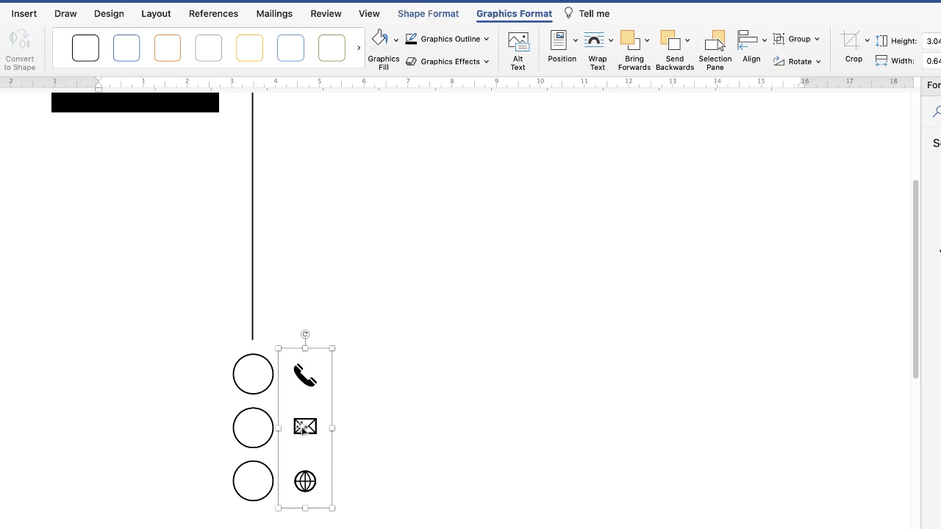
left_click_drag(303, 430, 324, 422)
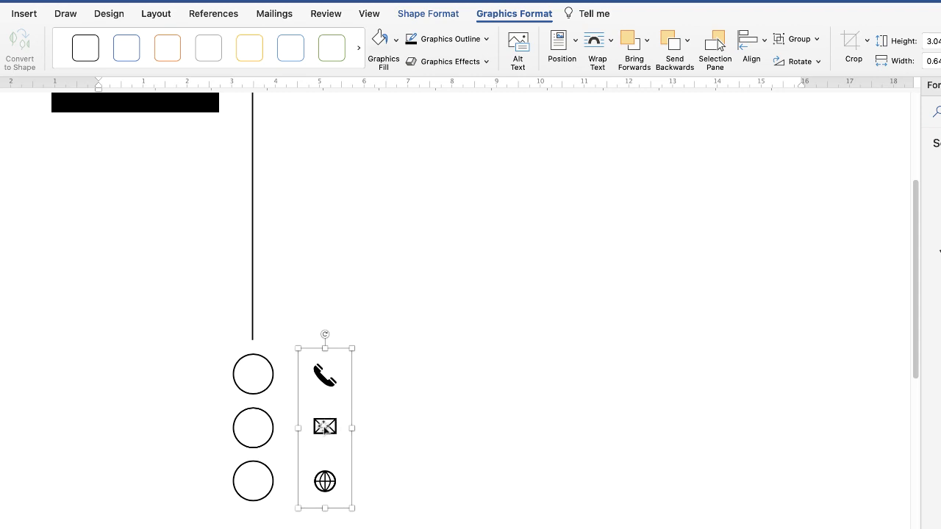
left_click_drag(327, 429, 258, 426)
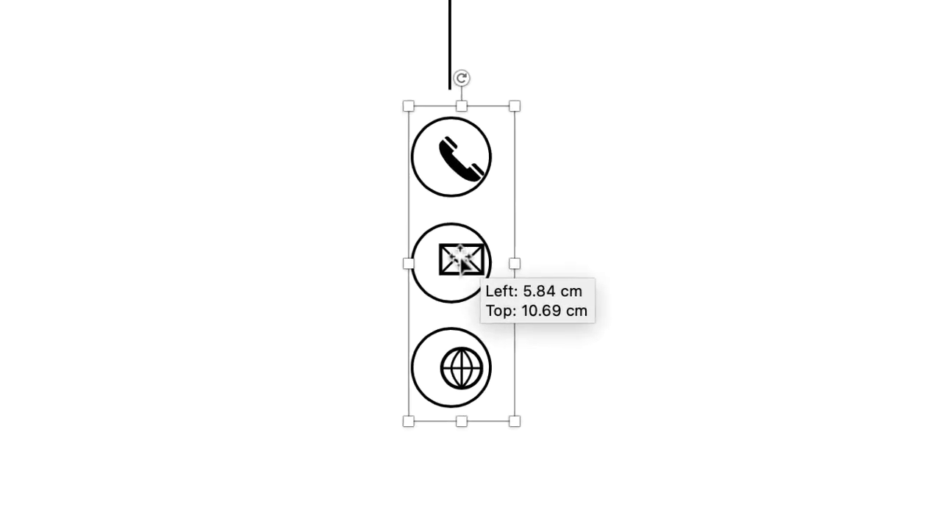
left_click_drag(462, 259, 460, 259)
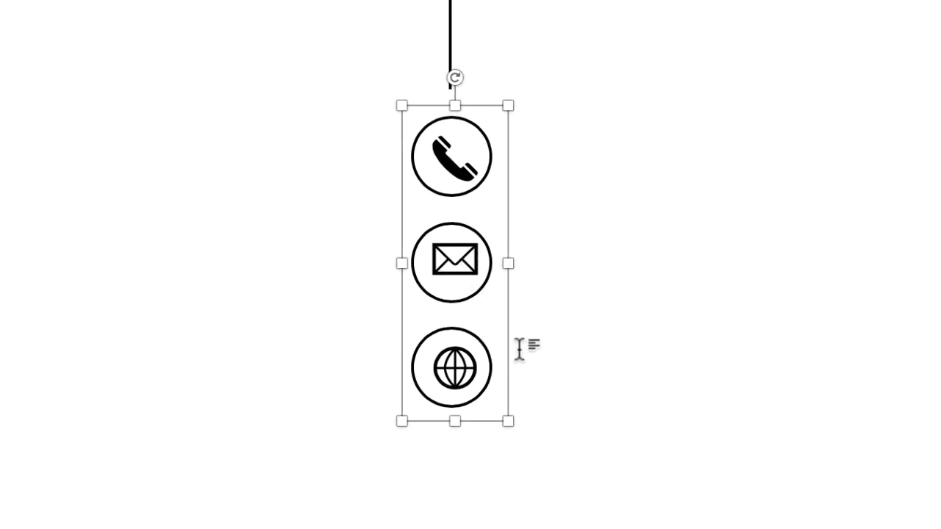
- Nudge the icon group in small increments to centre the icons inside the circles
key("Left")
key("Down")
key("Down")
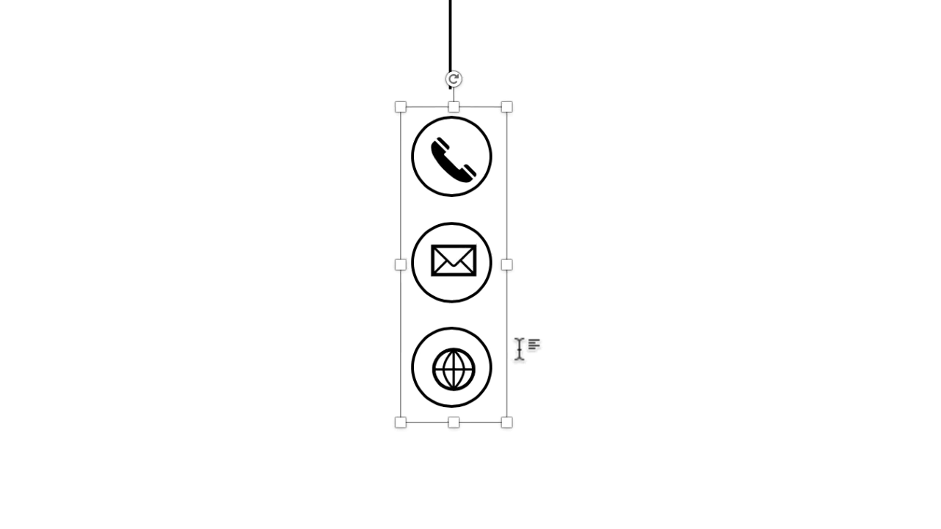
key("Left")
key("Up")
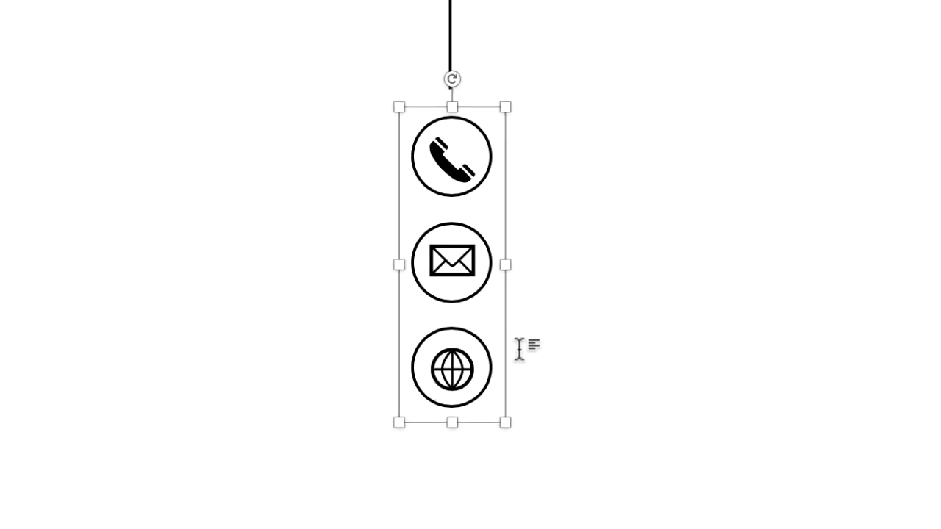
key("Up")
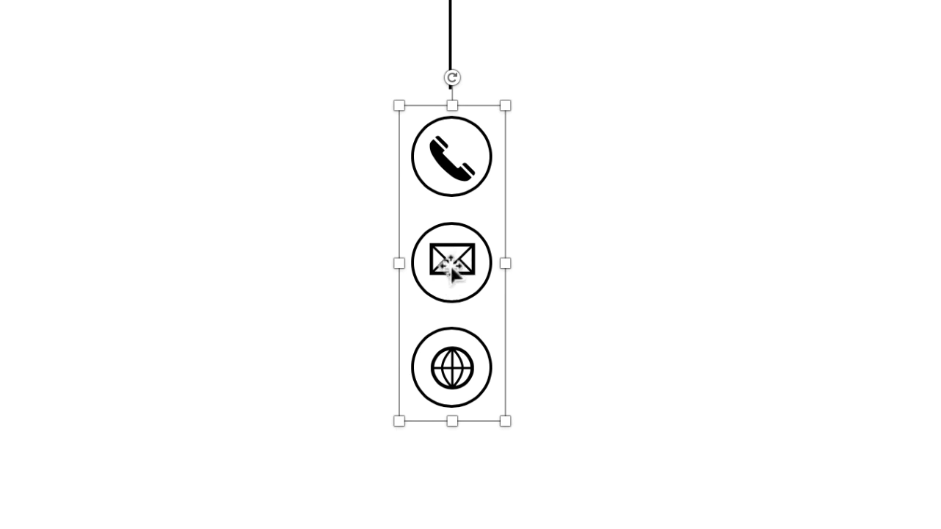
- Move the icon group off the circles into the blank area beside them and ungroup it
left_click_drag(451, 269, 711, 267)
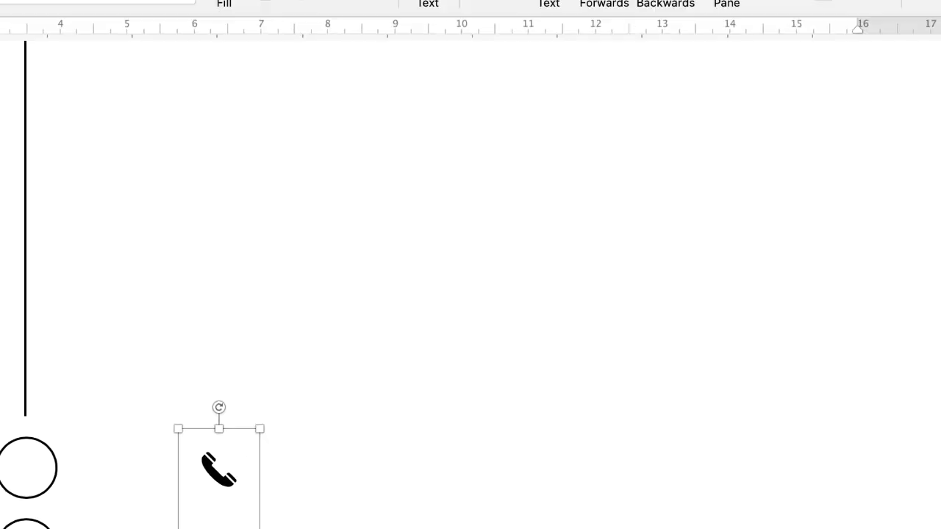
left_click(732, 63)
left_click(735, 123)
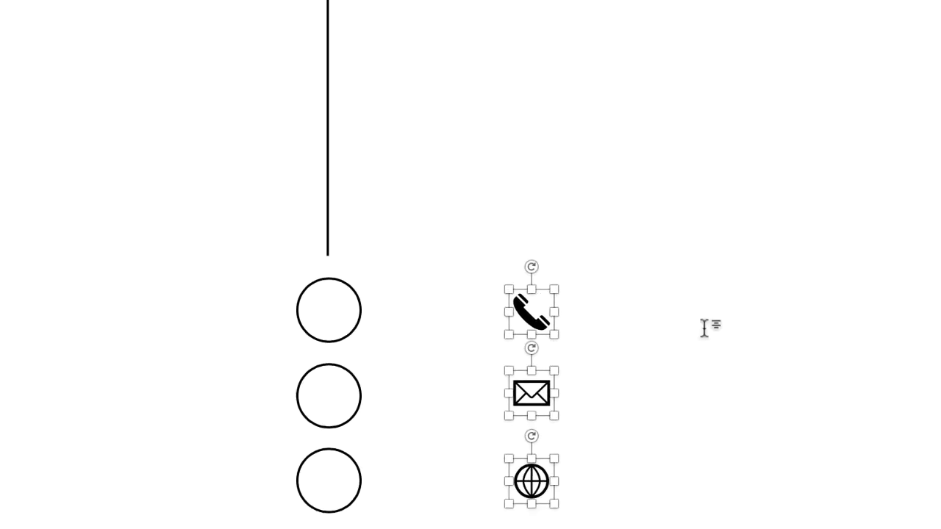
- Nudge the envelope icon slightly down to even out its spacing between the phone and globe icons
left_click(551, 405)
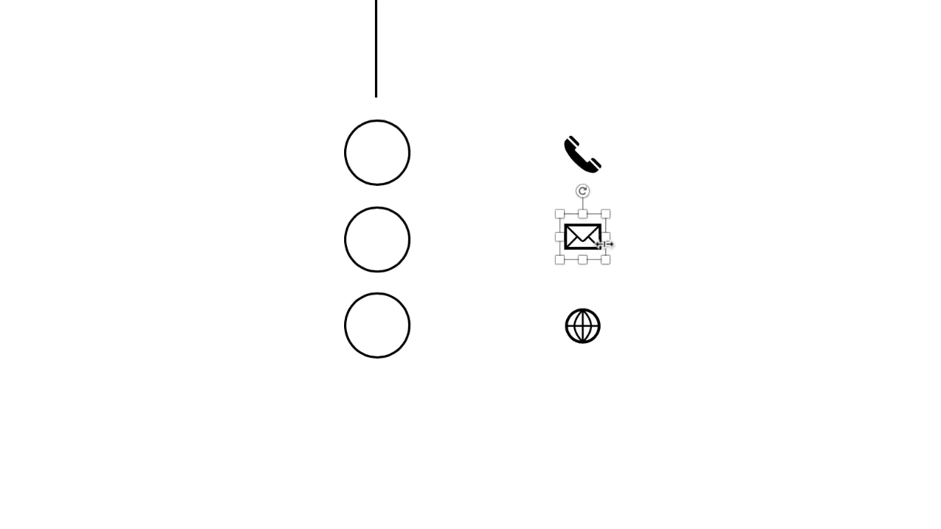
key("Down")
key("Down")
key("Down")
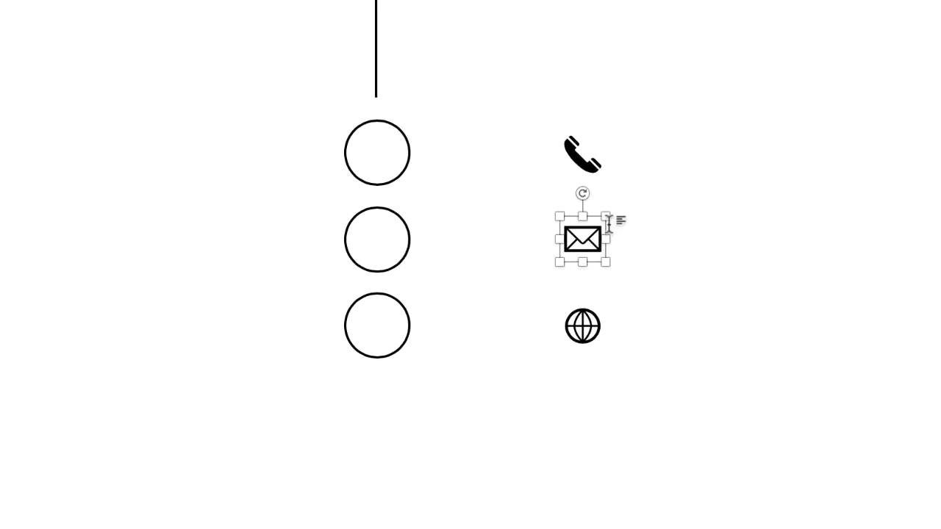
- Group the phone, envelope and globe icons and move the group onto the column of circles
left_click(576, 155)
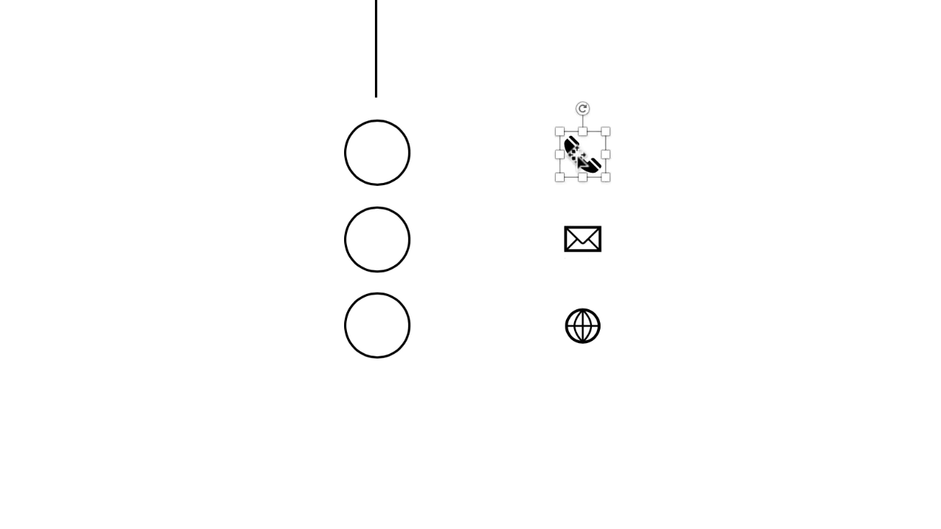
left_click(582, 239, "shift")
left_click(582, 326, "shift")
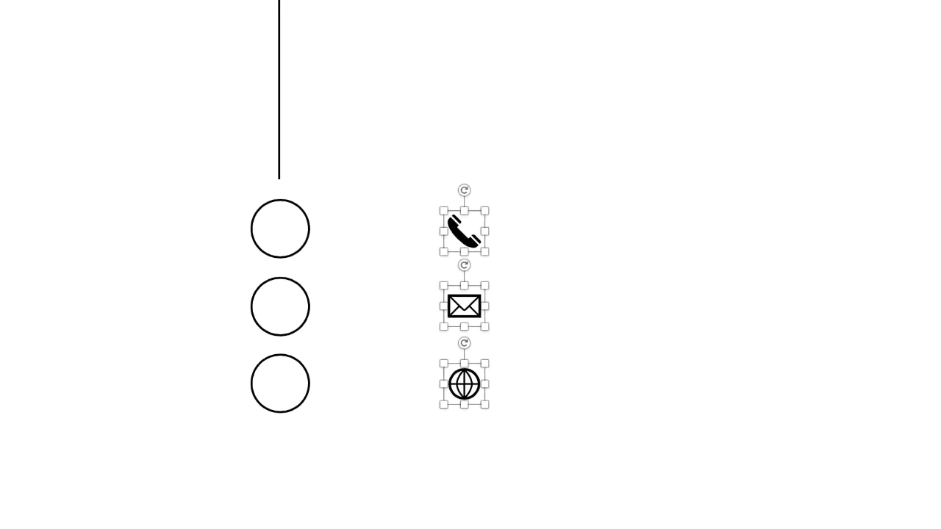
left_click(338, 27)
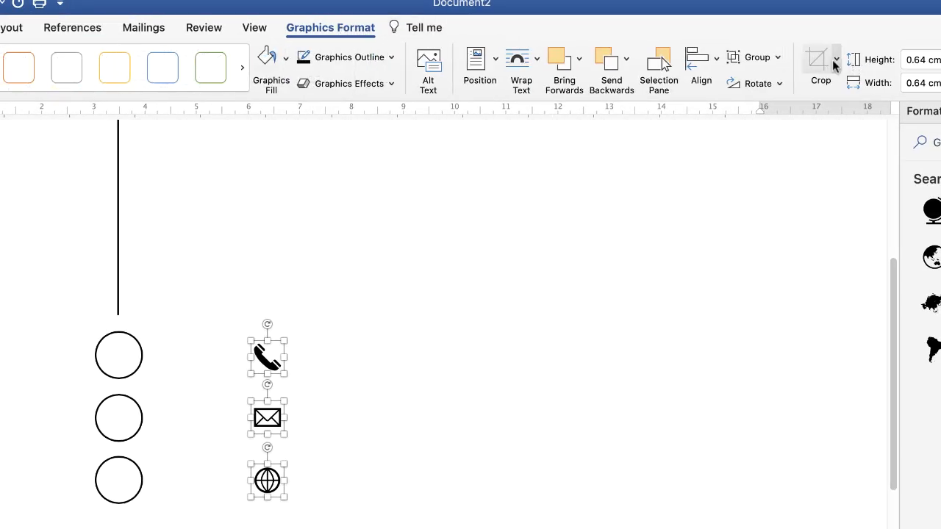
left_click(772, 59)
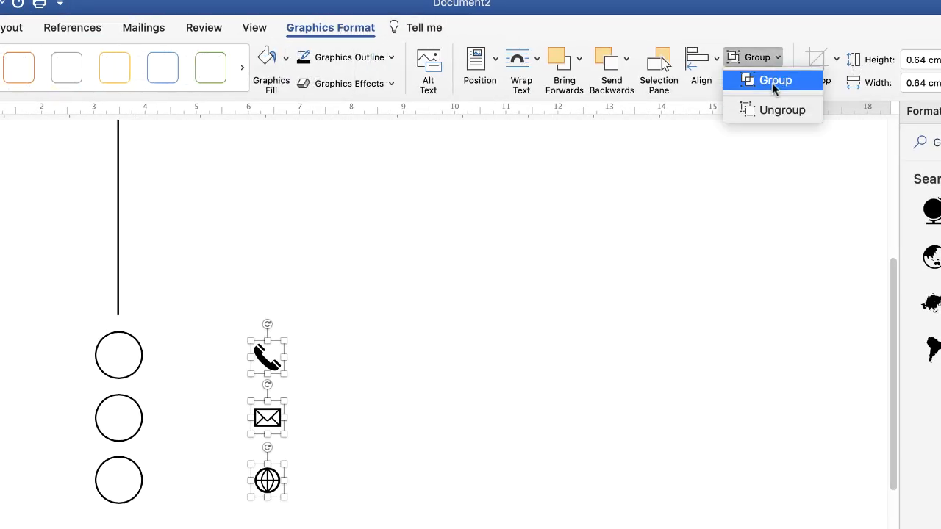
left_click(771, 81)
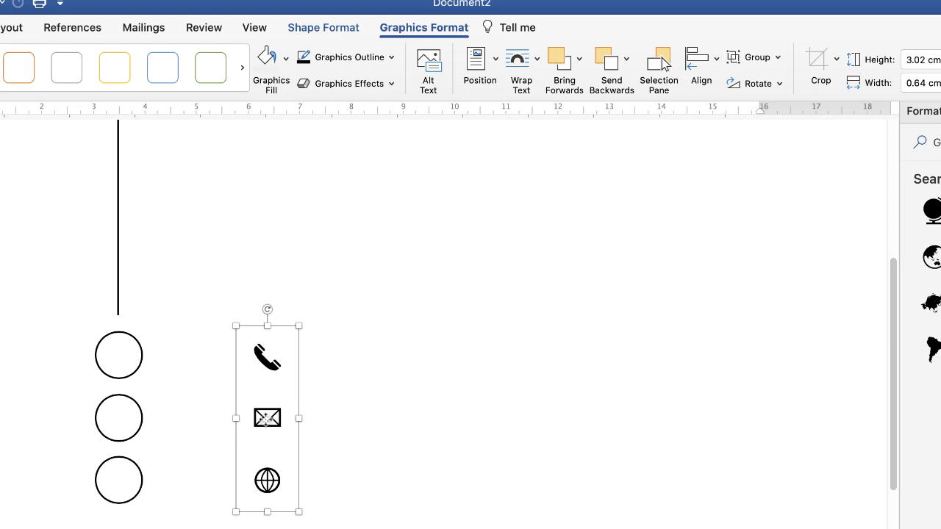
left_click_drag(267, 417, 121, 414)
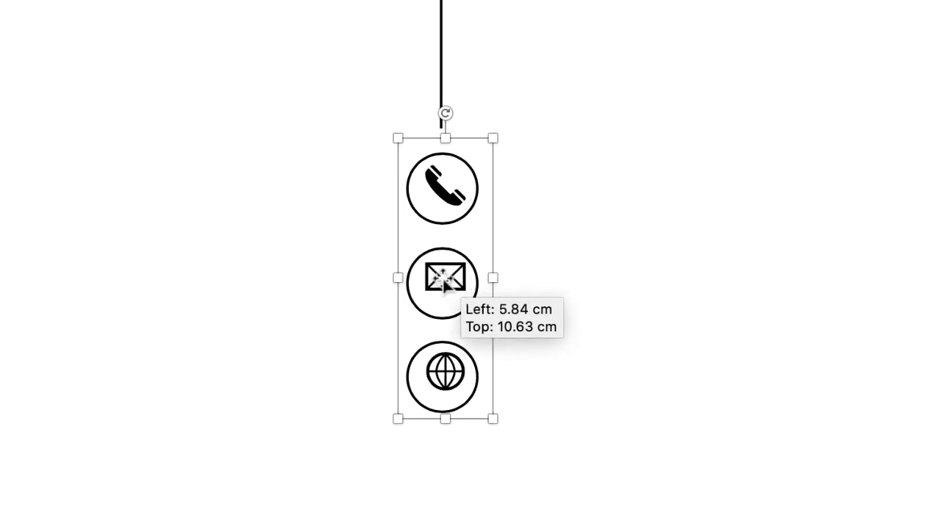
- Shift the icon group slightly down and nudge it left to centre the icons in the circles
left_click_drag(444, 281, 450, 288)
key("Left")
key("Left")
key("Left")
key("Left")
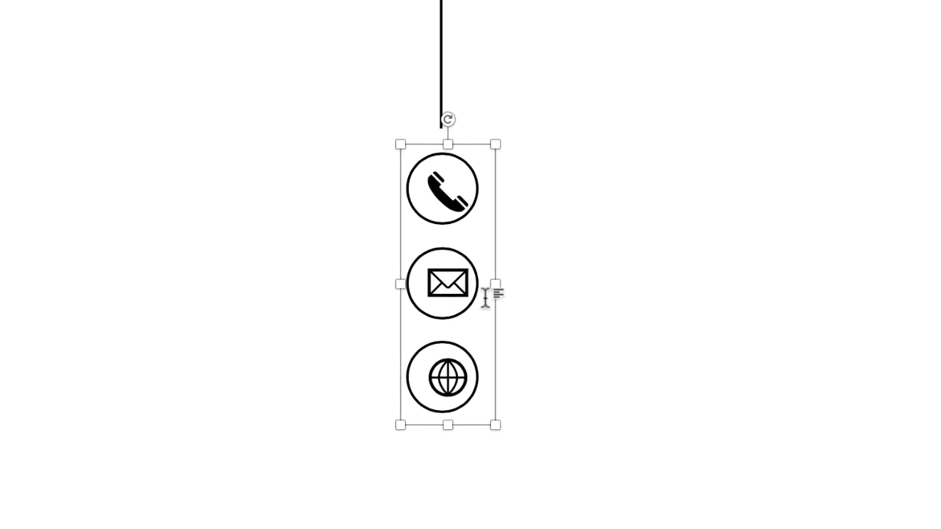
key("Left")
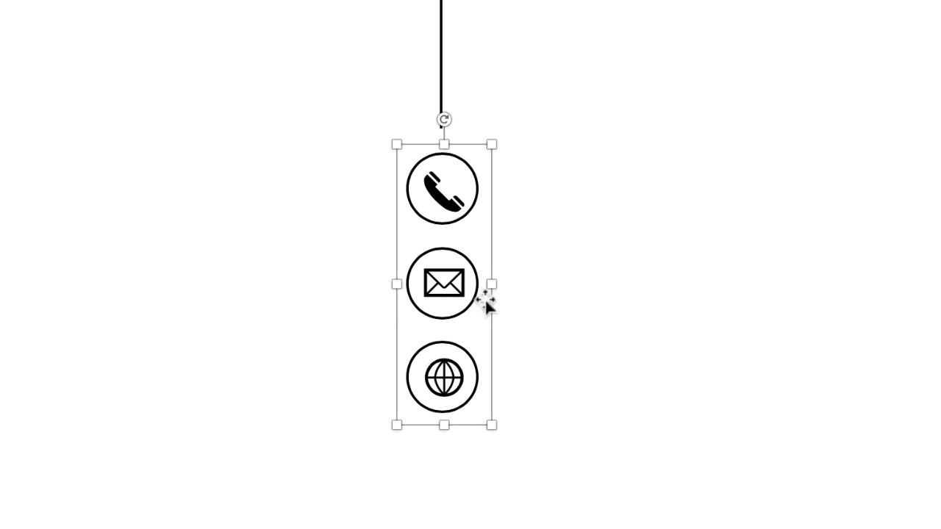
key("Left")
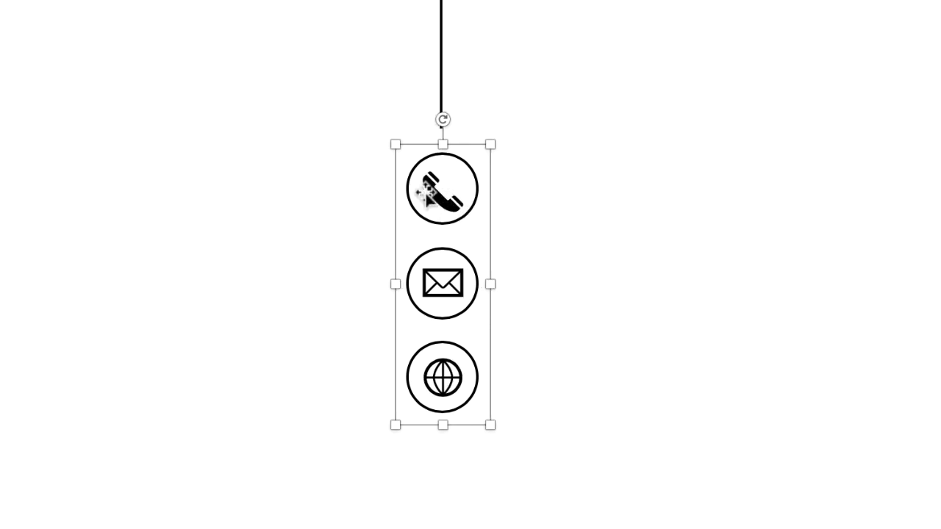
- Move the icon group off the circles to ungroup it, and nudge the phone icon slightly up
left_click_drag(444, 200, 348, 262)
key("alt+shift+super+g")
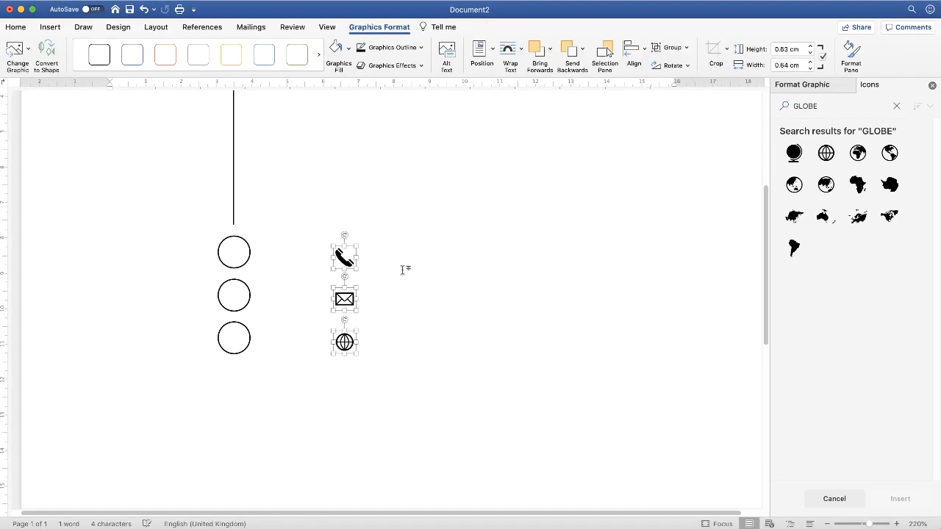
left_click(405, 269)
left_click(345, 410)
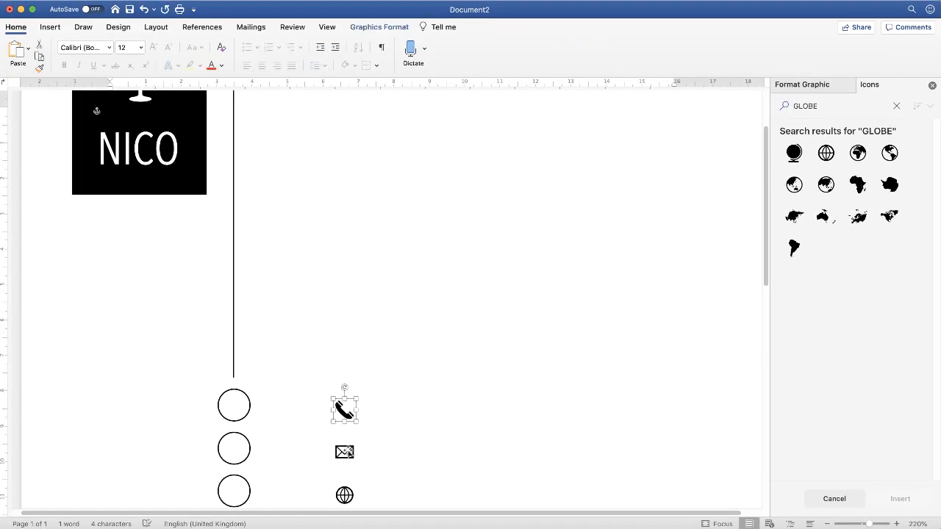
- Regroup the three icons and position the group centrally inside the three circles
left_click(366, 28)
left_click(673, 47)
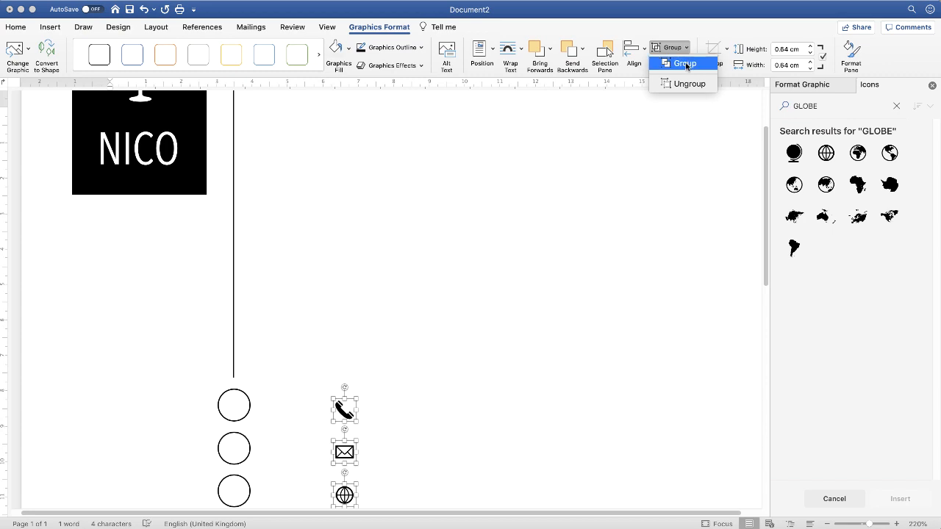
left_click(685, 64)
left_click_drag(342, 433, 228, 446)
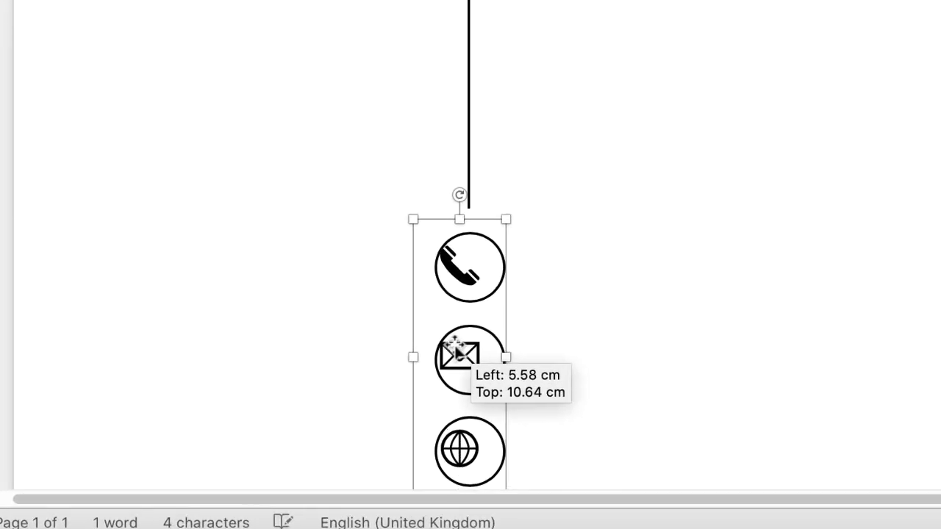
left_click_drag(456, 352, 476, 358)
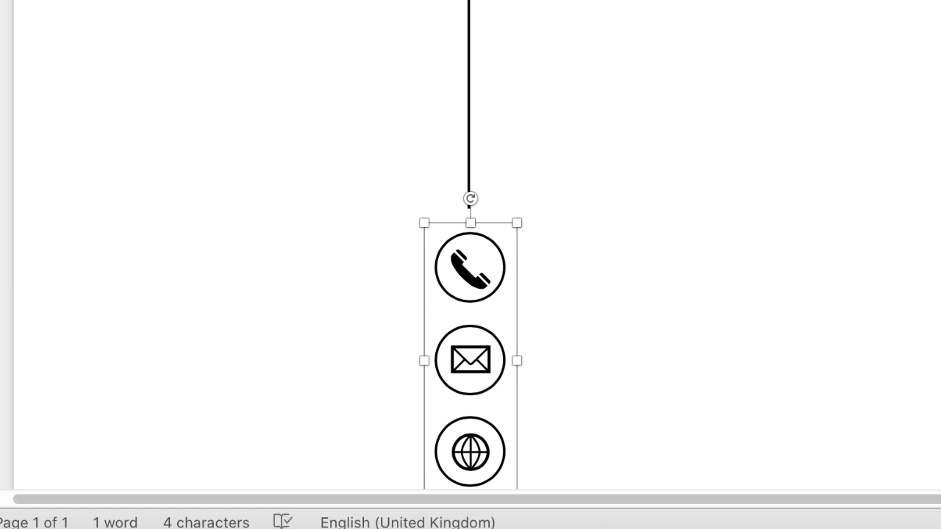
scroll(470, 294, "down", 4)
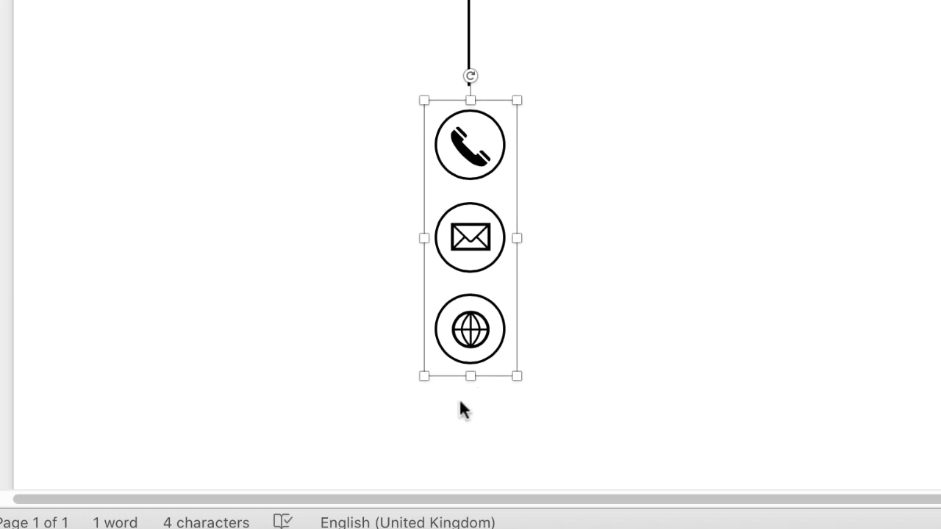
left_click(649, 243)
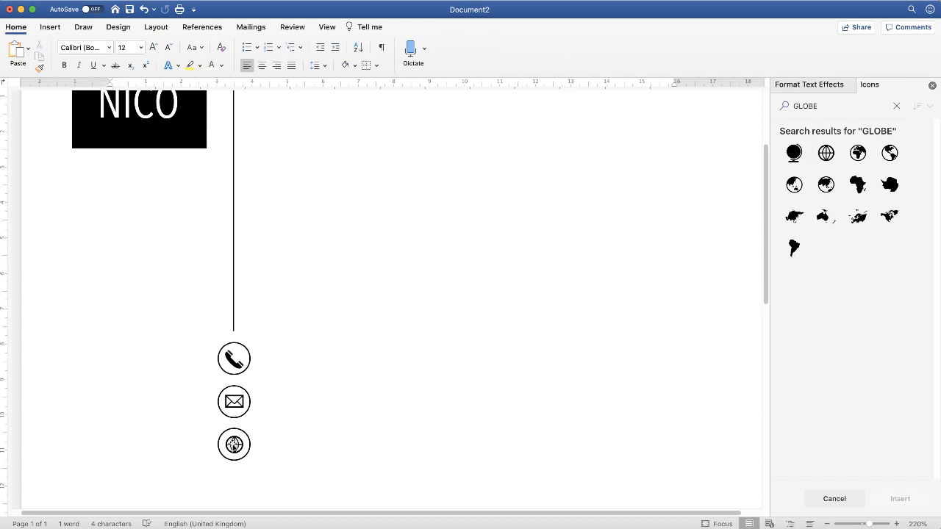
- Move the icon group into the blank area beside the circles and group the three circles together
left_click(233, 444)
left_click_drag(234, 445, 350, 448)
left_click(245, 447)
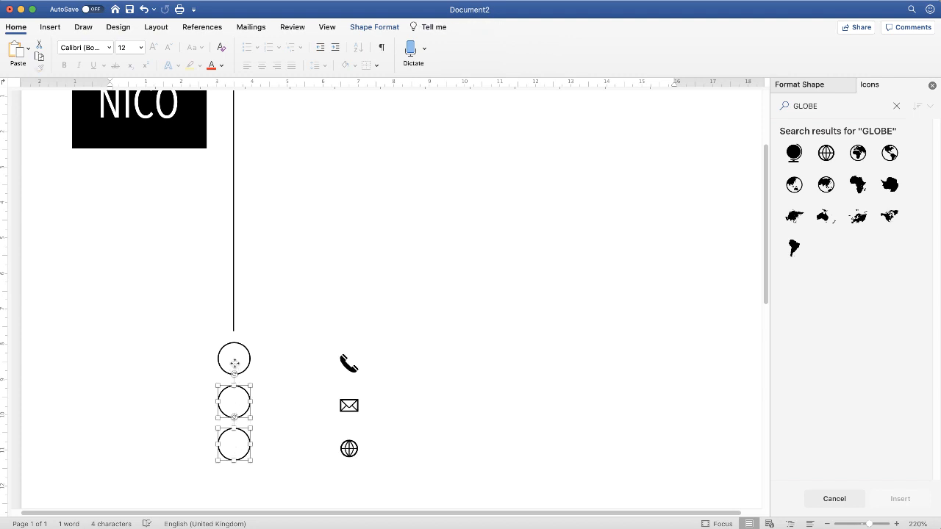
left_click(374, 27)
left_click(723, 47)
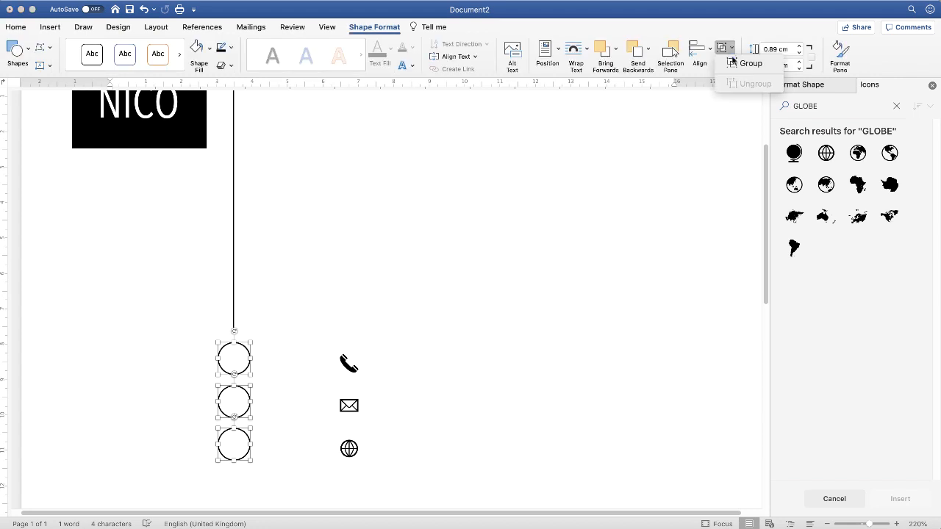
left_click(746, 63)
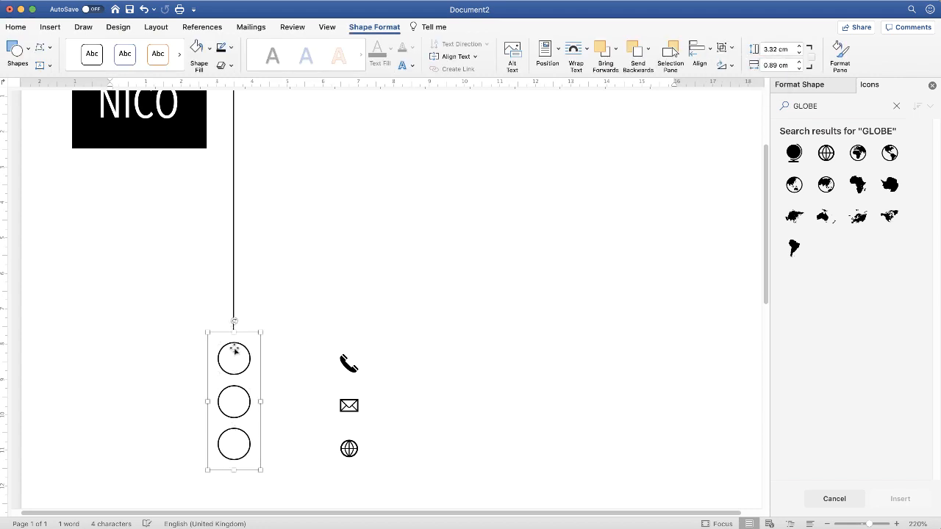
- Group the vertical line with the column of circles
left_click(234, 276)
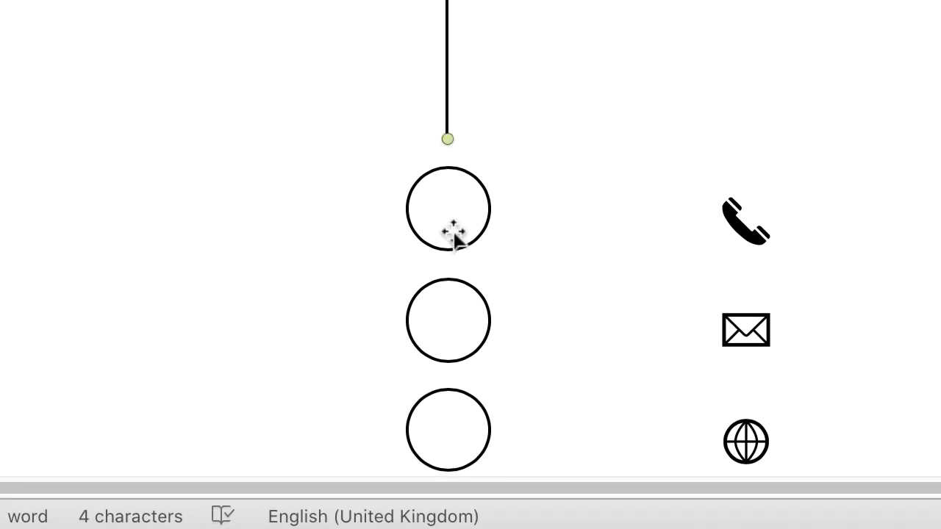
left_click(452, 224)
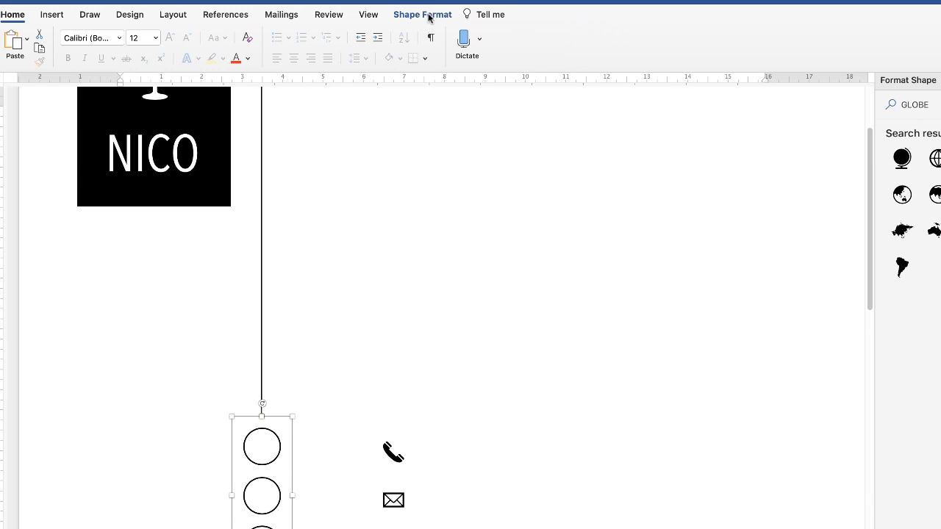
left_click(430, 15)
left_click(825, 38)
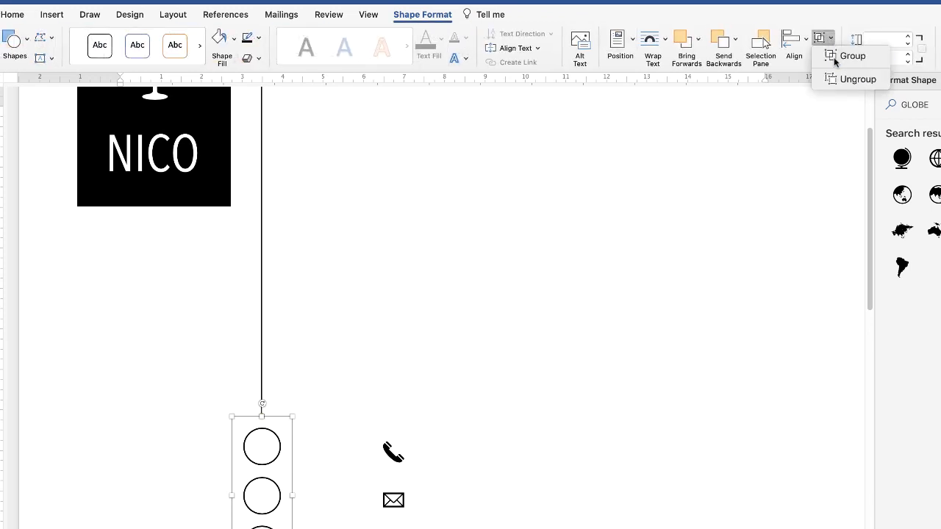
left_click(835, 57)
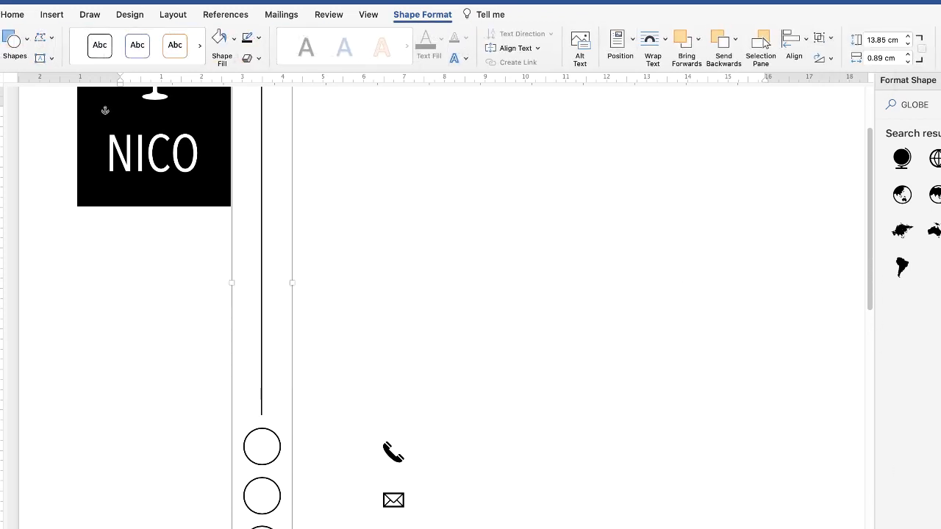
- Move the line-and-circles group slightly down and place the icon group centrally inside its circles
scroll(418, 457, "down", 3)
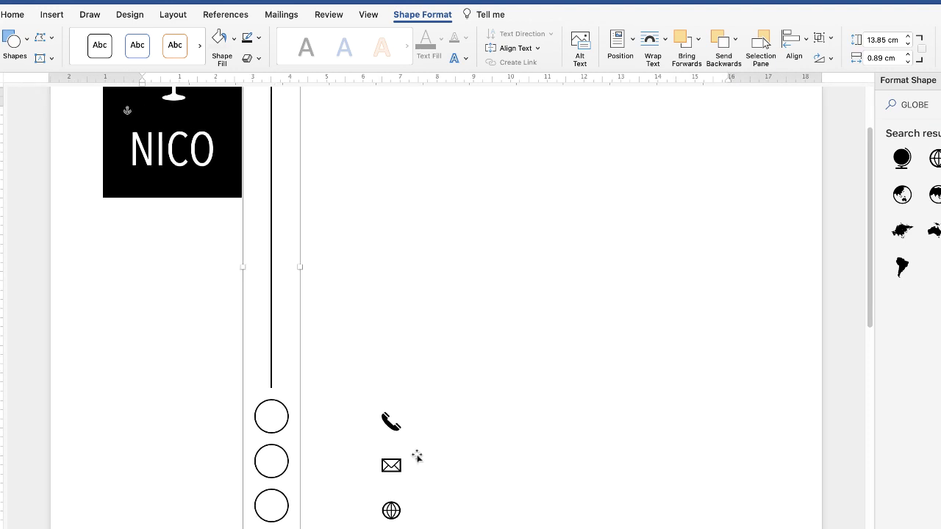
left_click_drag(269, 419, 308, 432)
left_click_drag(448, 520, 269, 438)
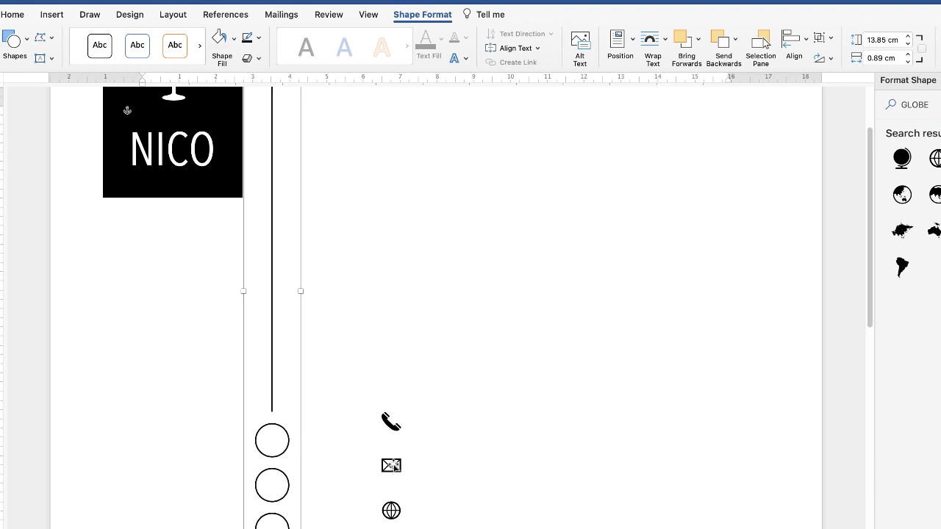
left_click_drag(389, 465, 302, 484)
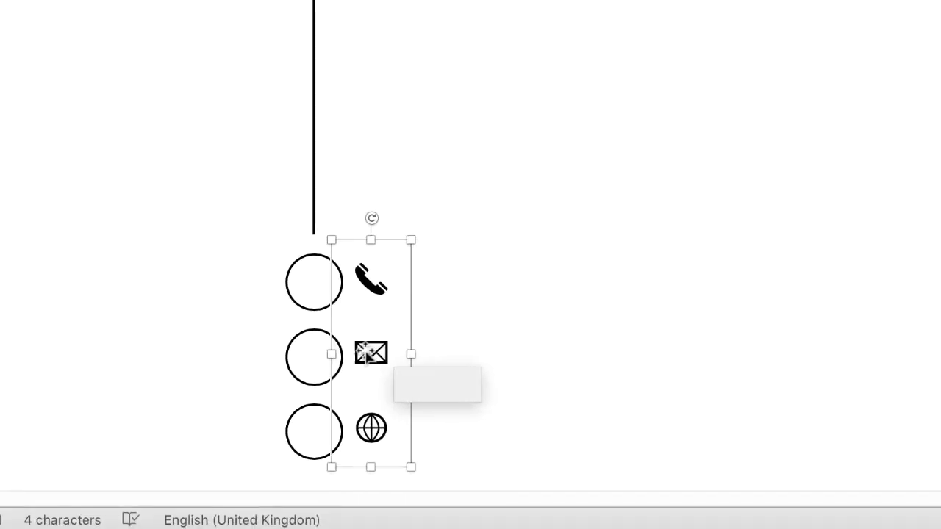
left_click_drag(365, 353, 324, 357)
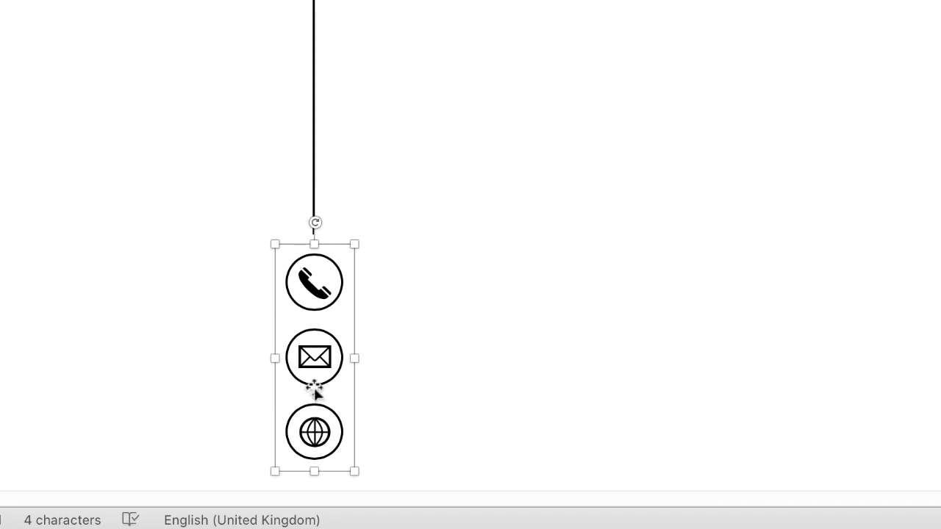
- Group the icon group with the line-and-circles group into one object
left_click(312, 69, "super")
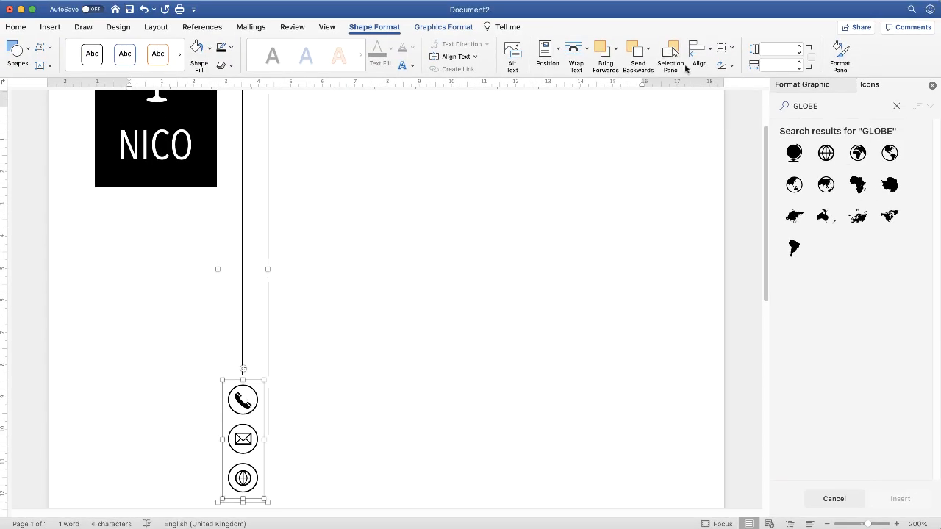
left_click(723, 47)
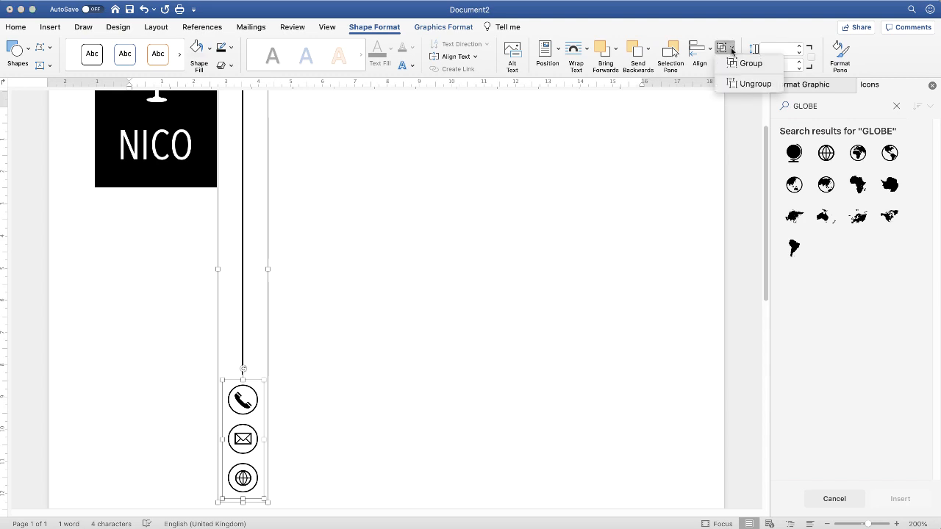
left_click(718, 88)
- Move the combined line, circles and icons group into the gap between the NICO logo block and the black header bar
left_click_drag(247, 401, 268, 409)
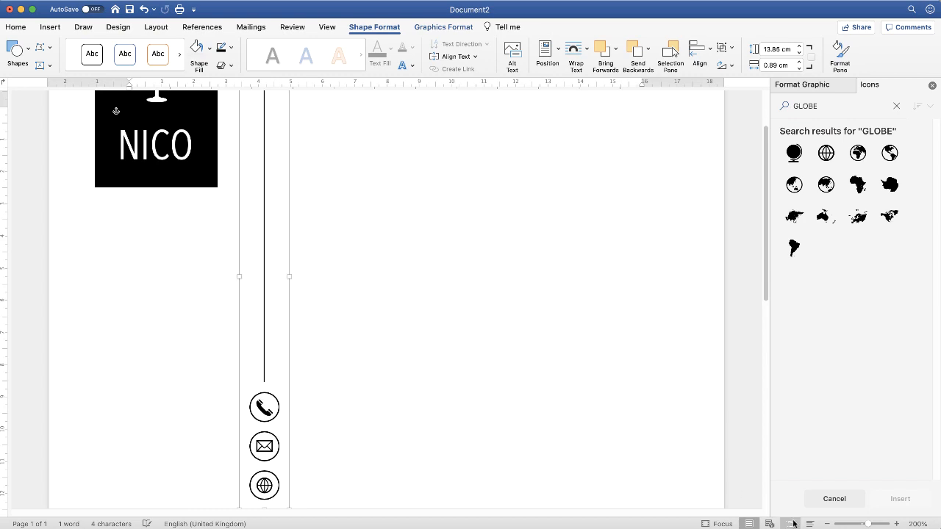
left_click(827, 523)
left_click(826, 523)
left_click(826, 524)
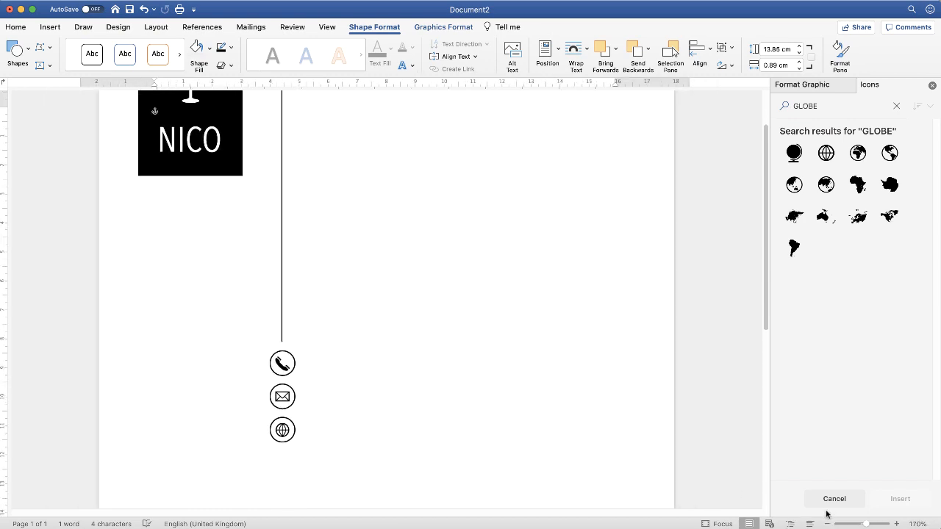
scroll(767, 278, "up", 3)
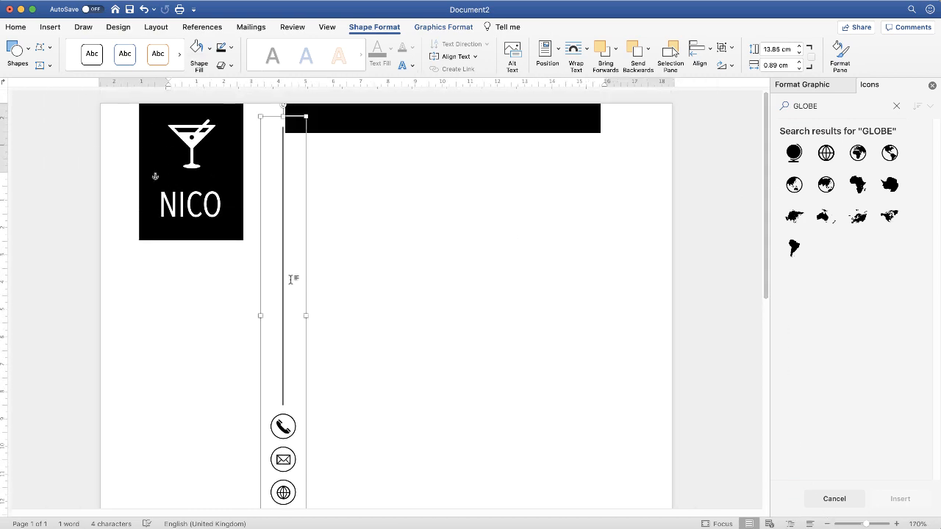
left_click_drag(291, 279, 263, 261)
key("Right")
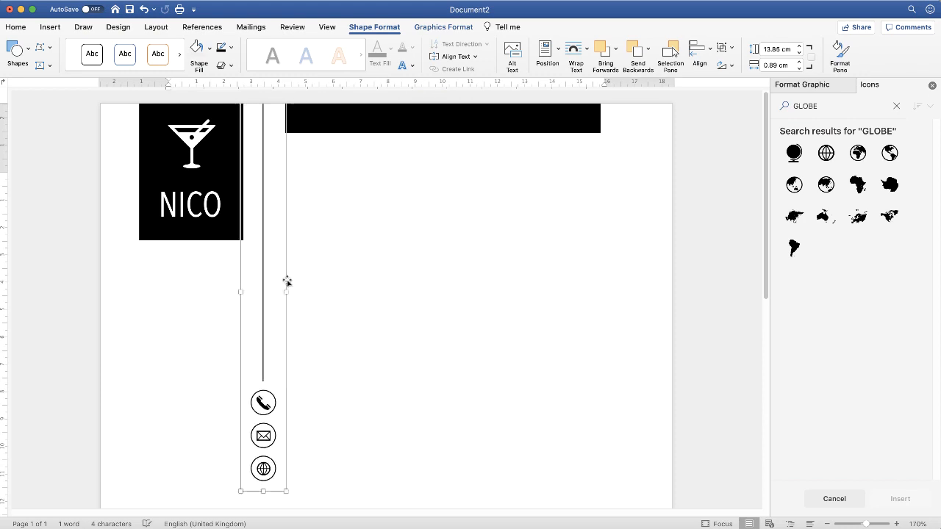
- Draw a horizontal text box in the empty area beside the circled contact icons and move it slightly up
left_click(370, 386)
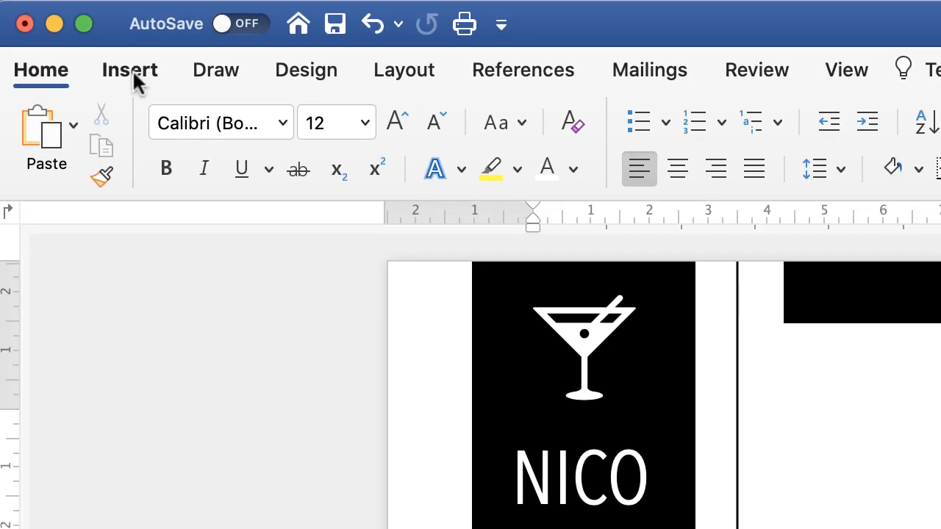
left_click(50, 26)
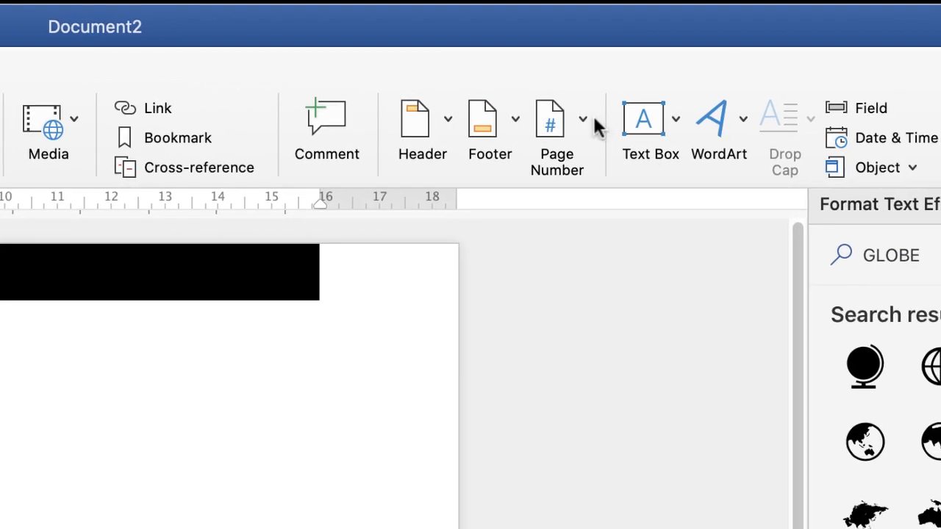
left_click(676, 117)
left_click(722, 172)
left_click_drag(98, 526, 433, 400)
left_click_drag(409, 360, 727, 482)
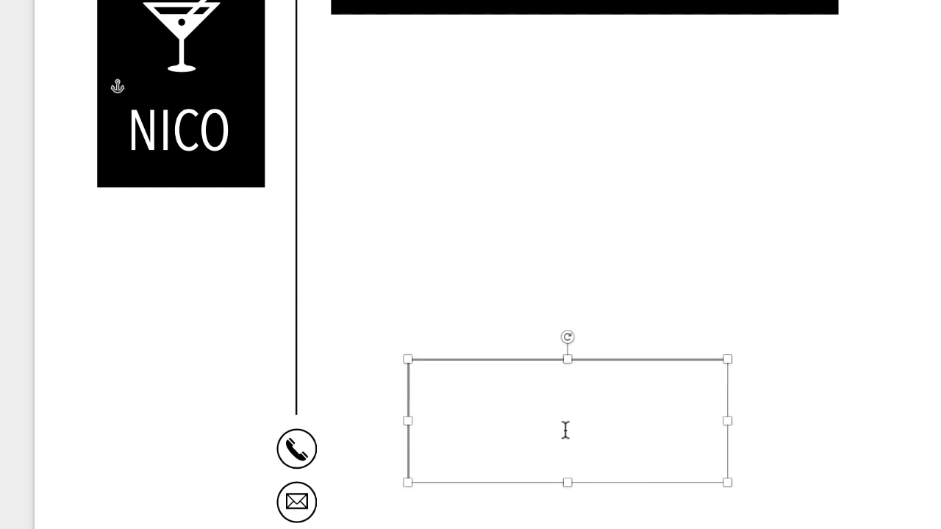
left_click(541, 328)
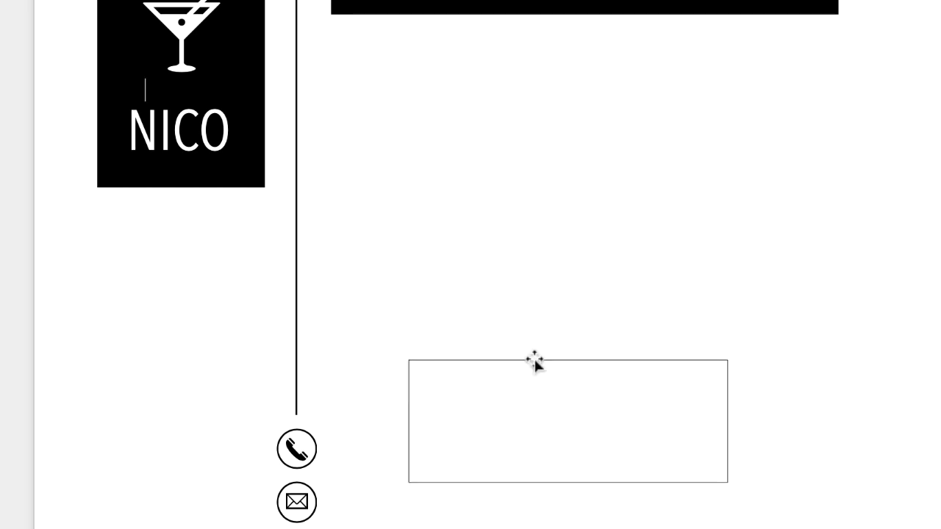
left_click_drag(534, 361, 541, 321)
- Remove both the fill and the outline of the text box by choosing No Fill and No Outline
left_click(542, 498)
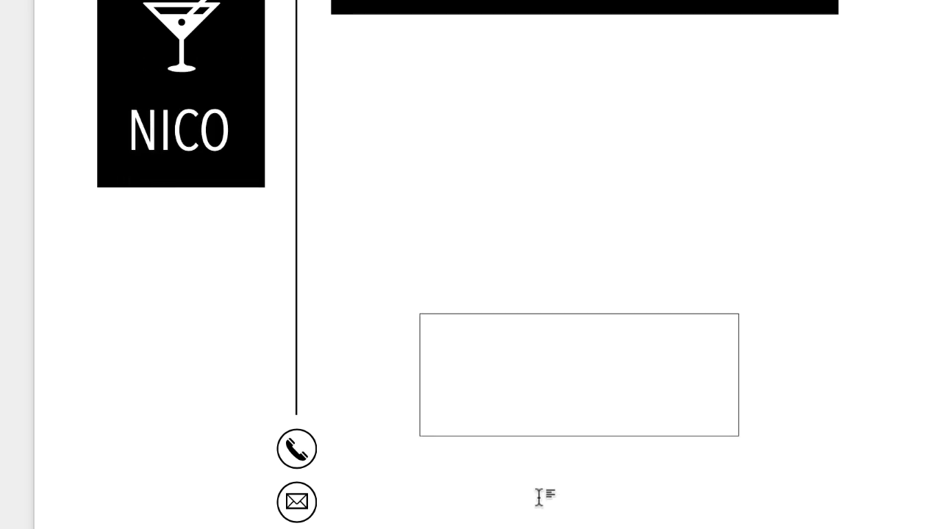
left_click(541, 393)
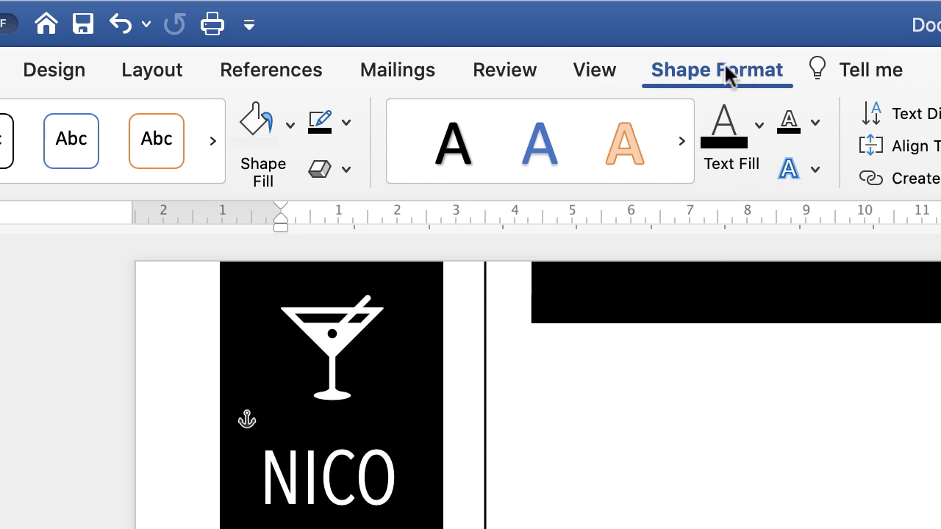
left_click(290, 134)
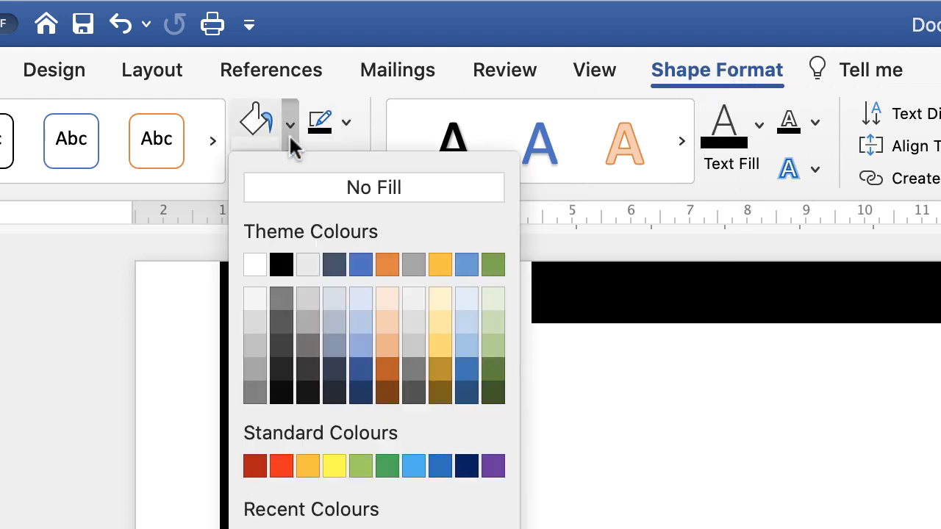
left_click(287, 193)
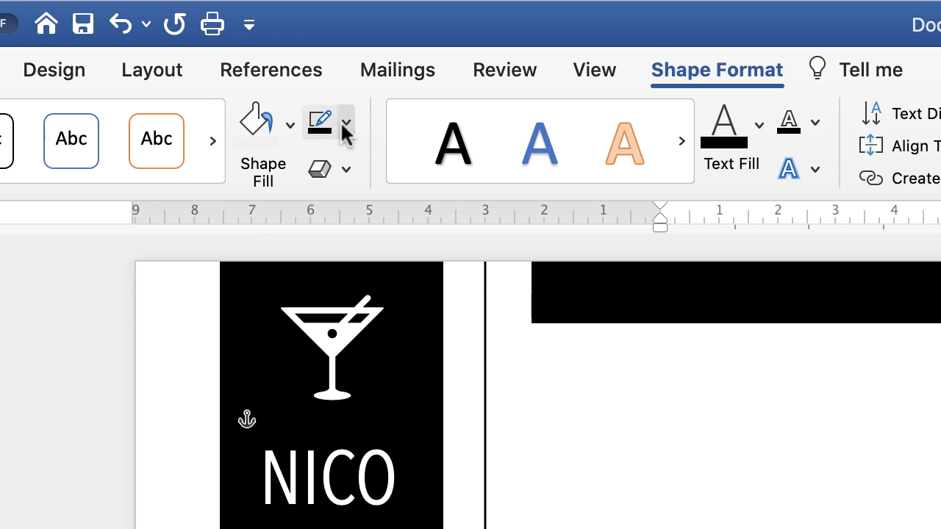
left_click(345, 125)
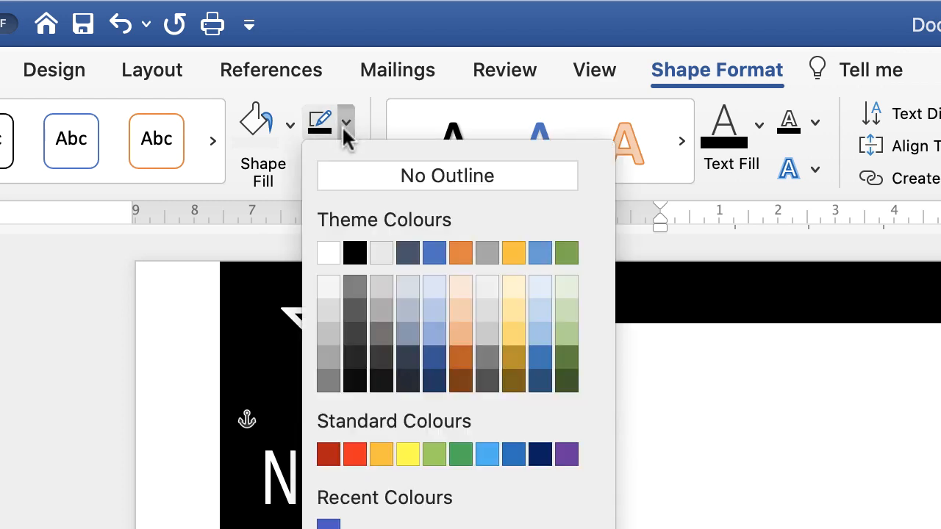
left_click(336, 184)
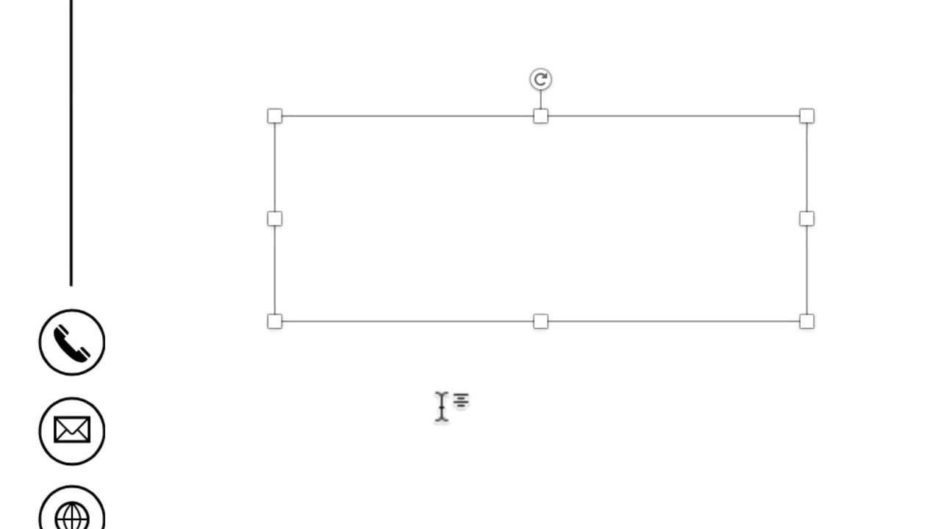
left_click(436, 410)
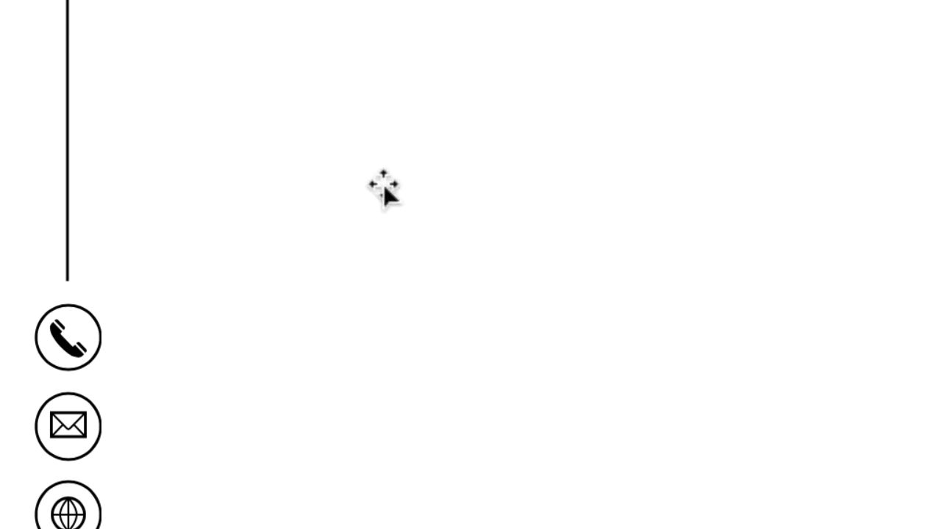
- Enter the placeholder text "ANJSUHFSAKMNDF" in the text box
left_click(461, 187)
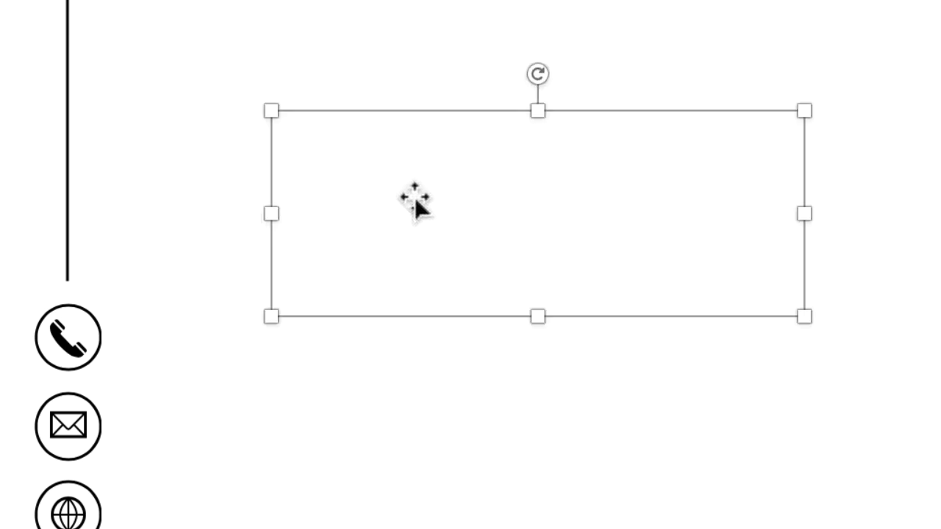
left_click(319, 155)
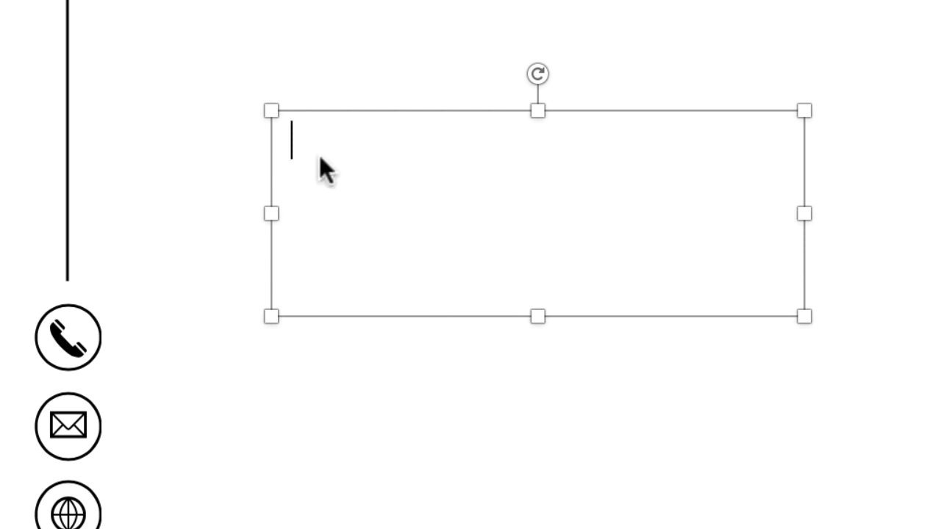
key("super+a")
left_click(301, 147)
type("ANJSUHFSAKMNDF")
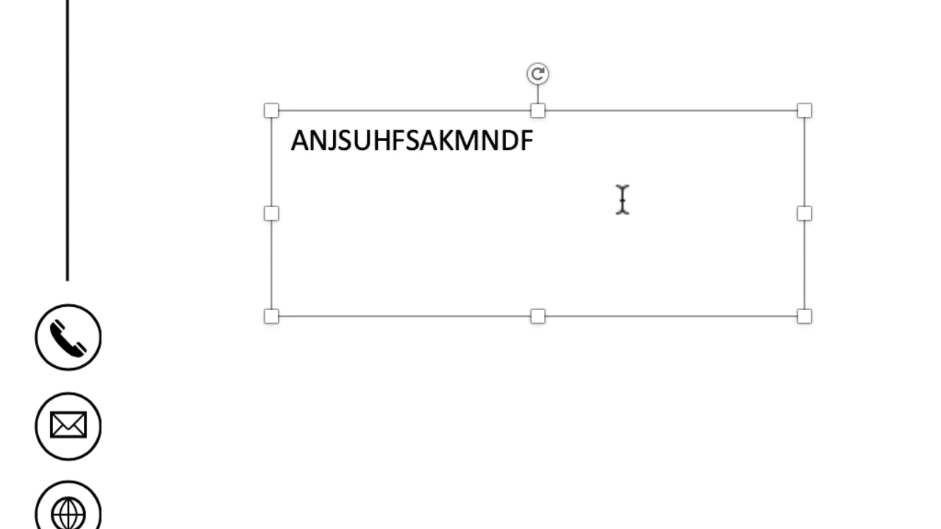
- Set the font of all the text in the text box to Avenir Next Condensed
key("ctrl+a")
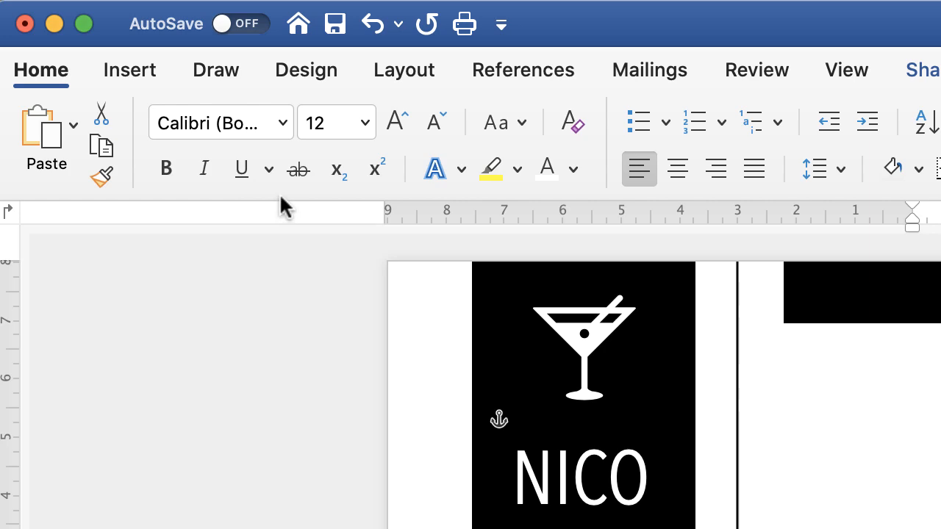
left_click(283, 124)
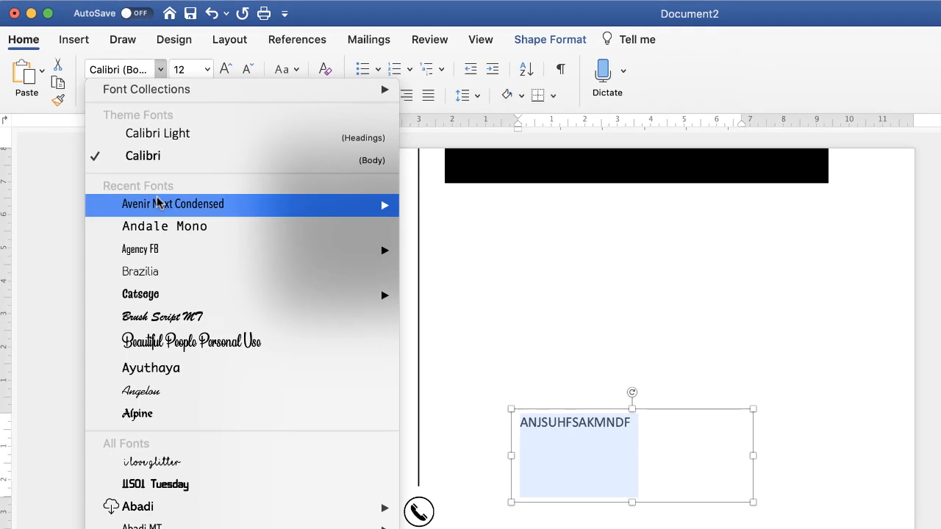
mouse_move(213, 359)
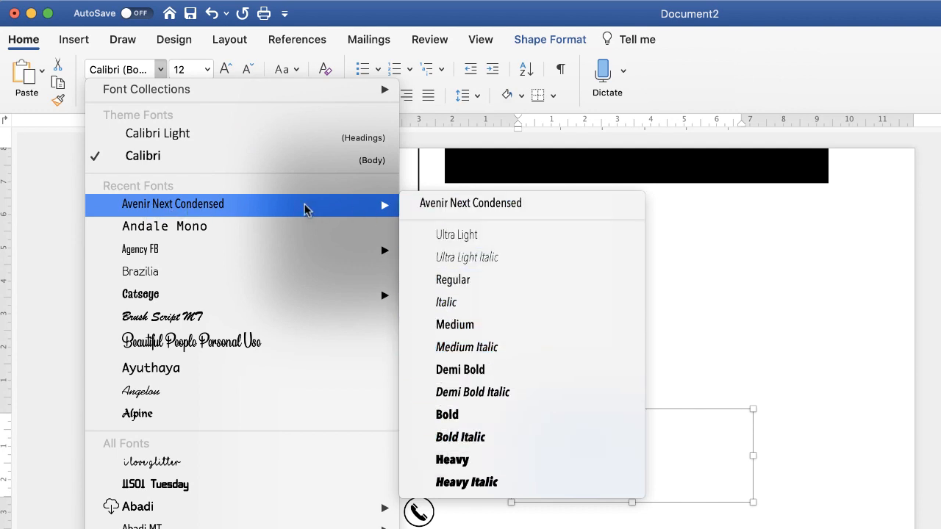
left_click(206, 209)
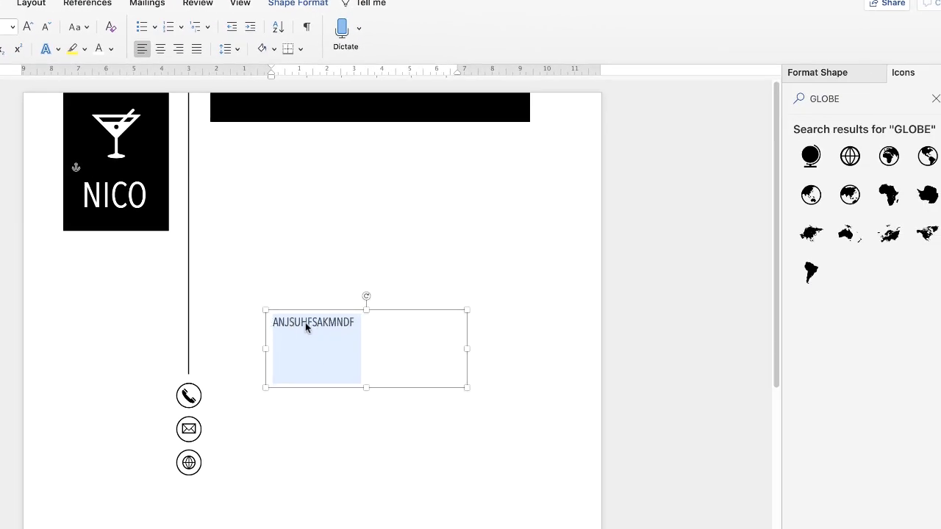
- Expand the character spacing of the placeholder text by 1.5 pt in the advanced font settings
right_click(308, 324)
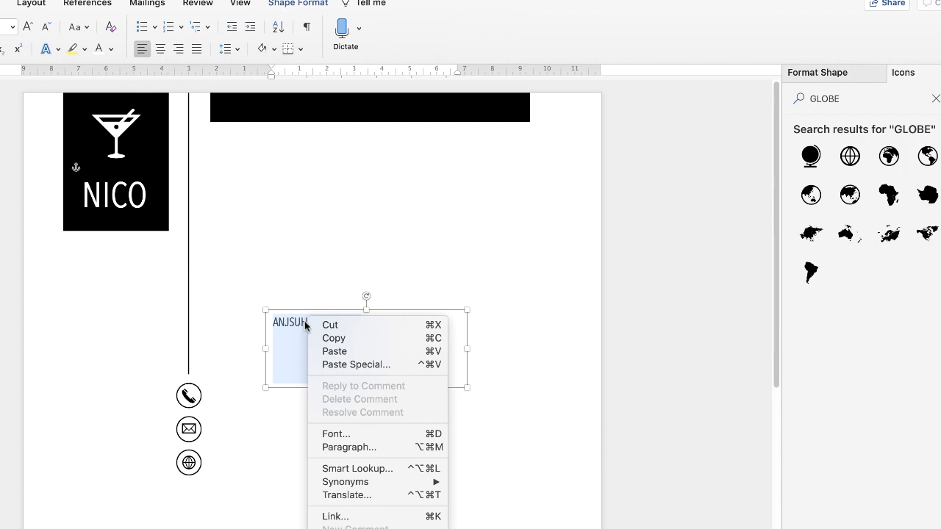
left_click(335, 434)
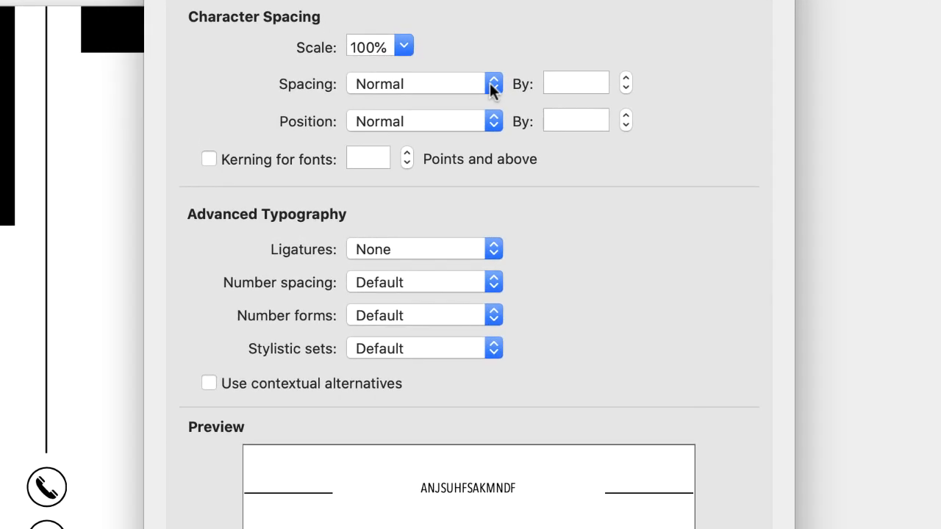
left_click(470, 142)
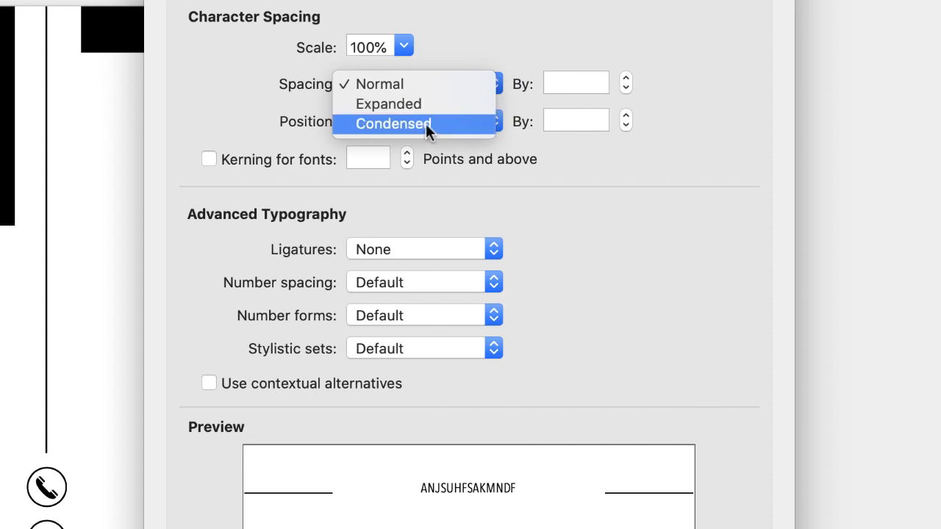
left_click(402, 103)
left_click(367, 86)
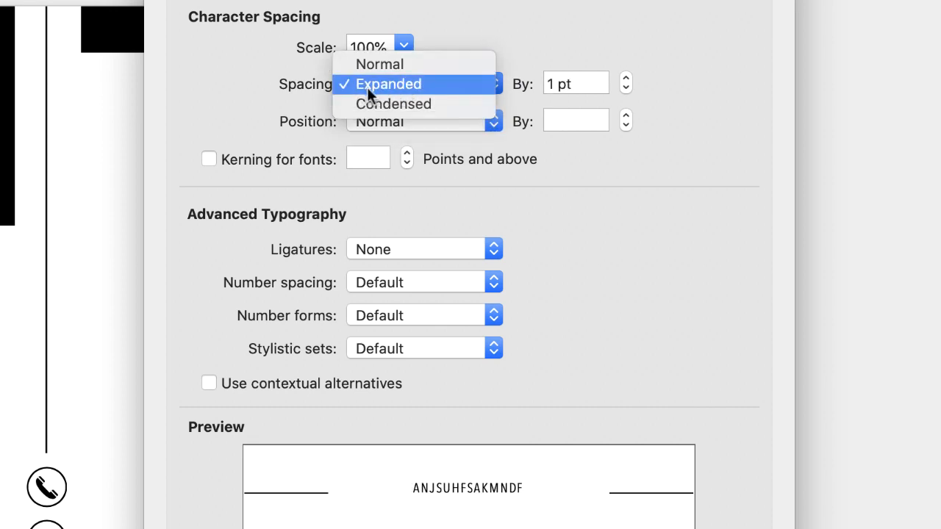
left_click(416, 84)
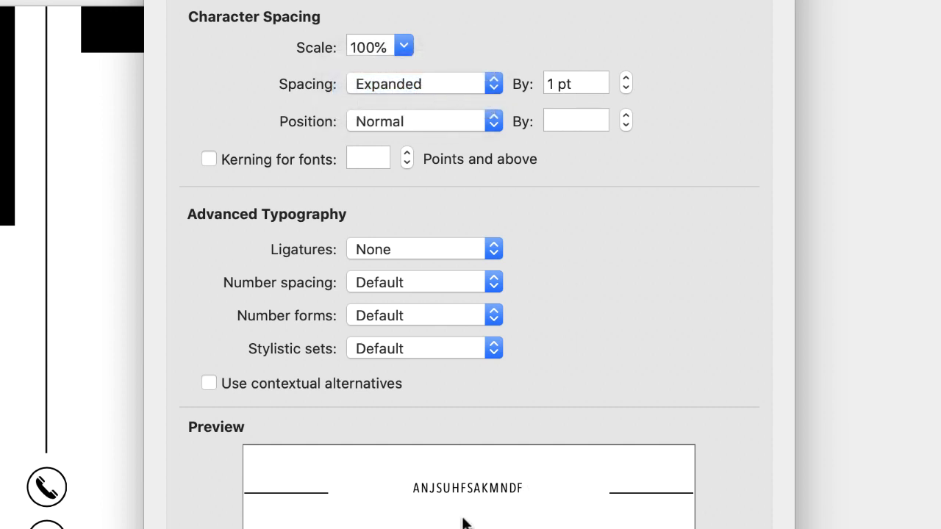
left_click(626, 77)
left_click(626, 77)
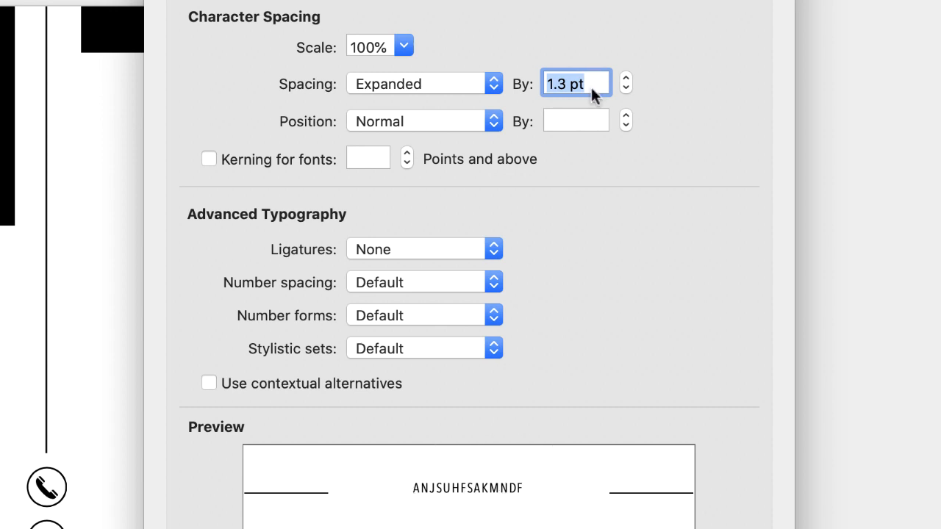
type("1.5")
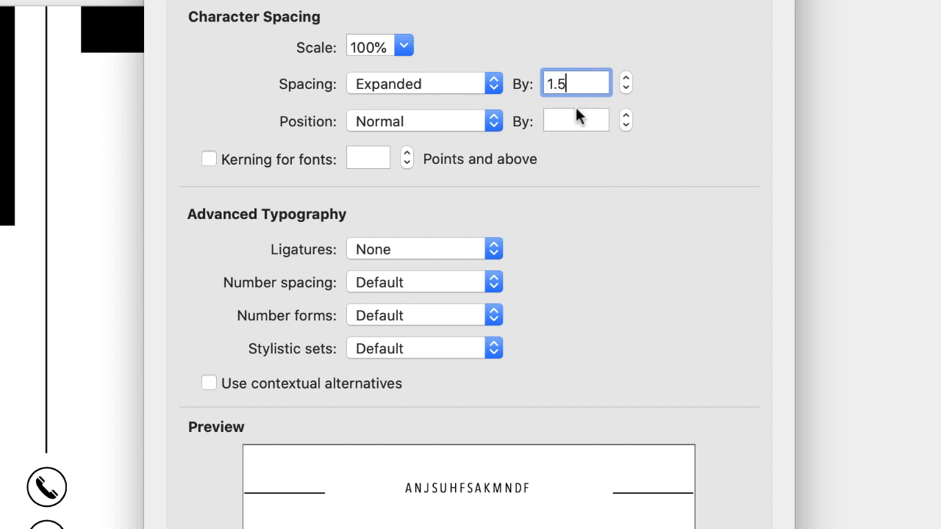
key("Return")
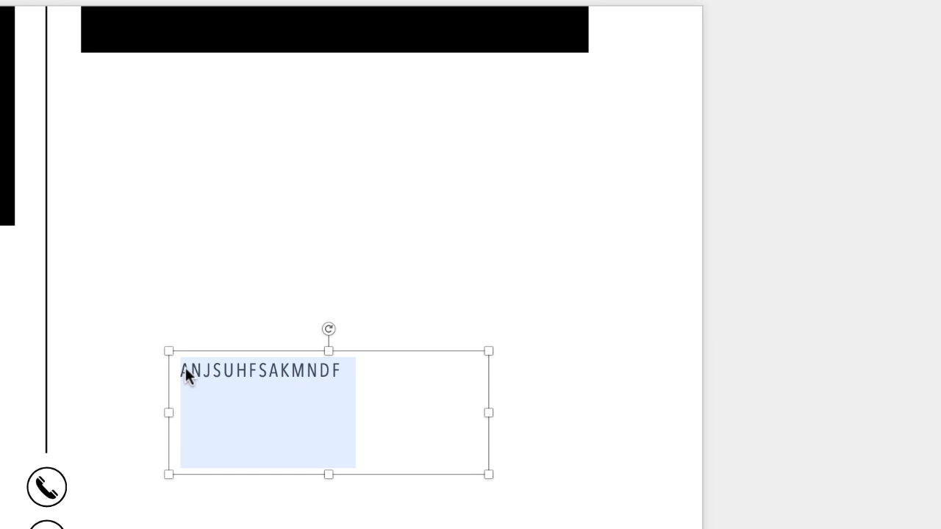
- Shrink the text box's height and width to fit its text and move it to the lower right area of the page
left_click(333, 453)
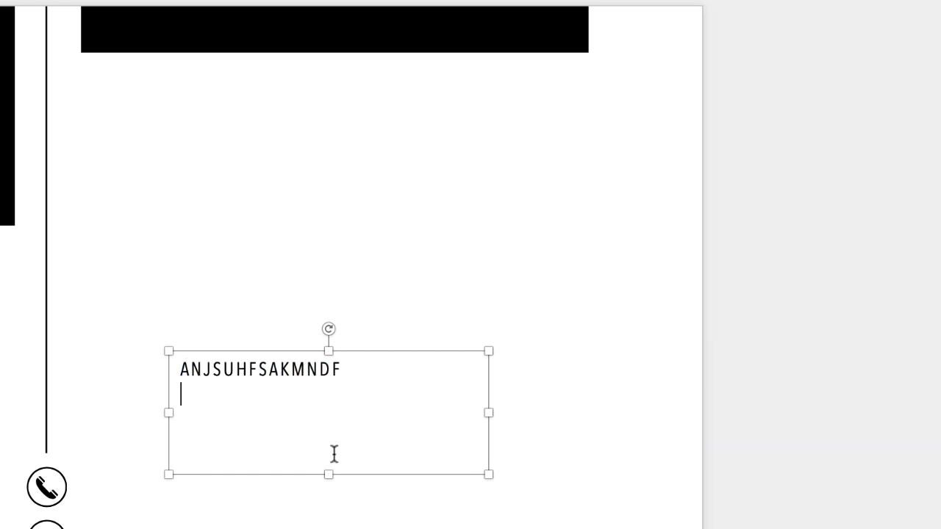
left_click_drag(330, 475, 339, 395)
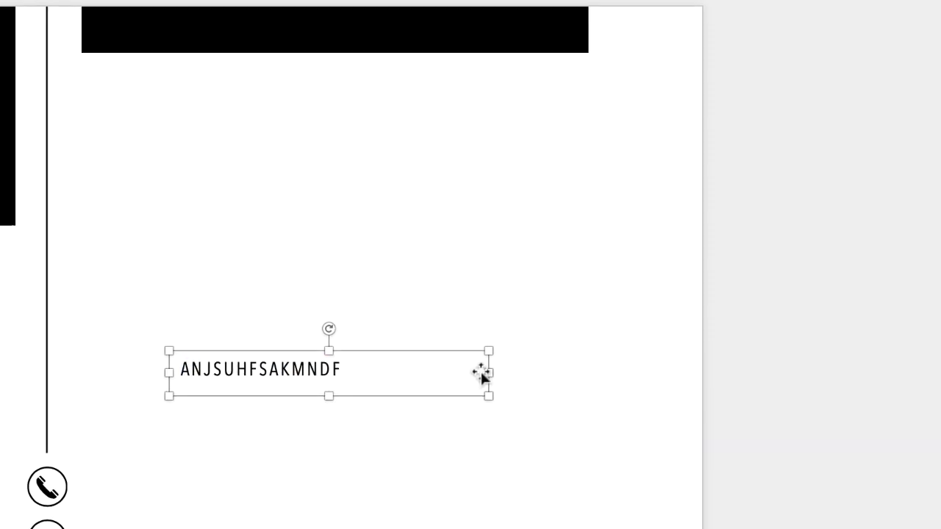
left_click_drag(501, 325, 413, 323)
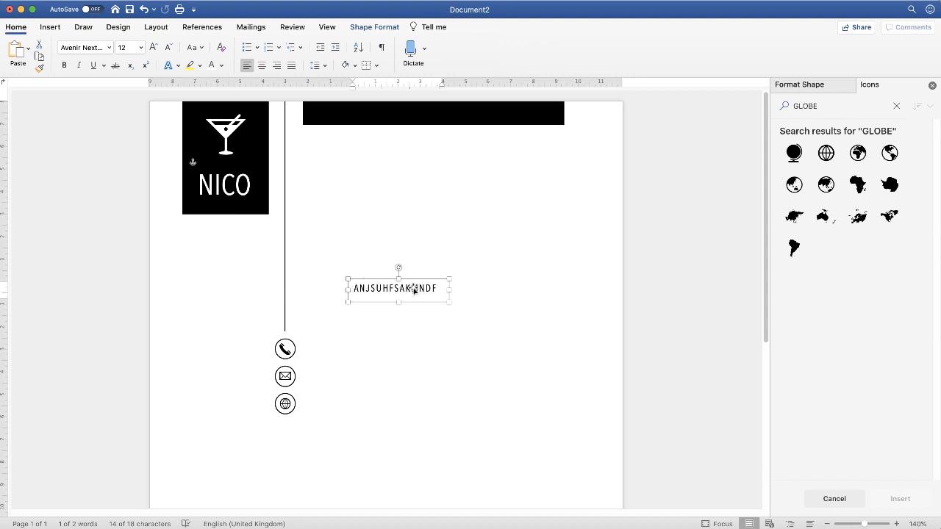
left_click_drag(448, 301, 534, 471)
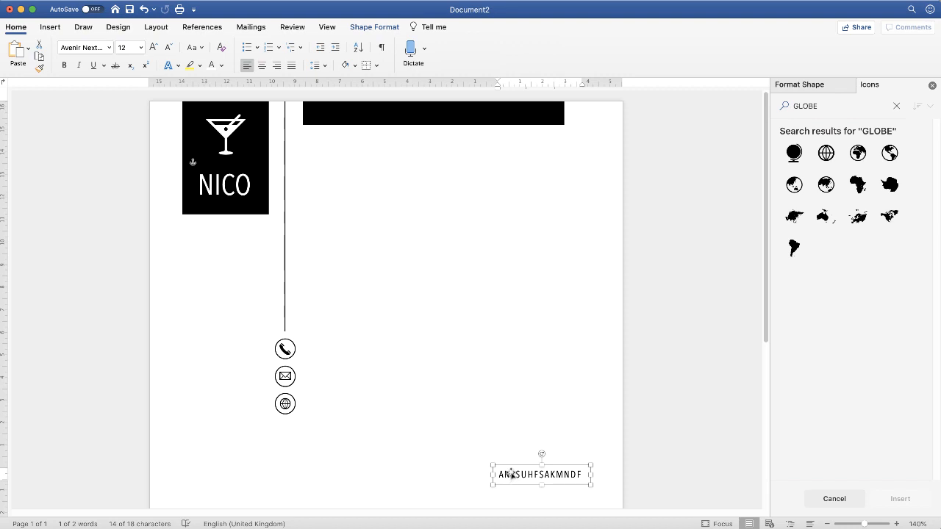
- Paste copies of the text box beside the phone, envelope and globe icons, below the icons, and across the body area under the header bar
key("super+v")
left_click_drag(535, 487, 209, 351)
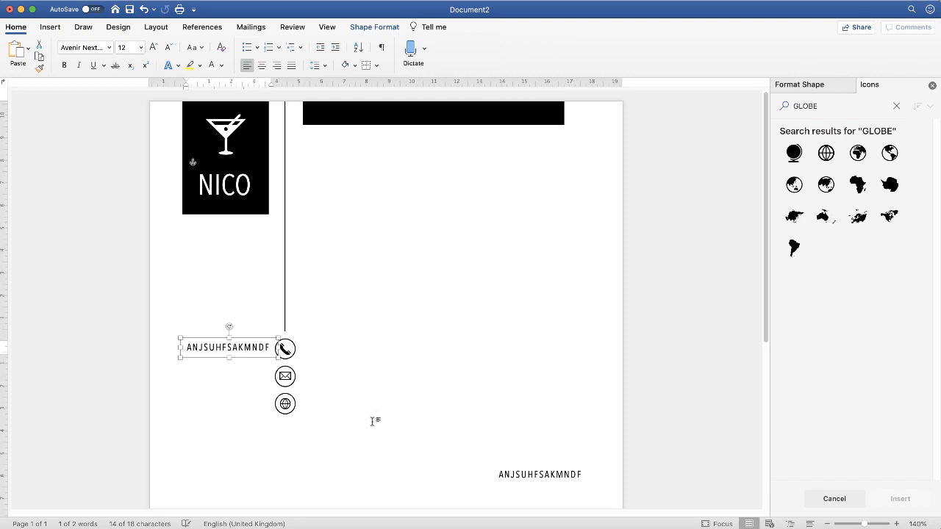
key("super+v")
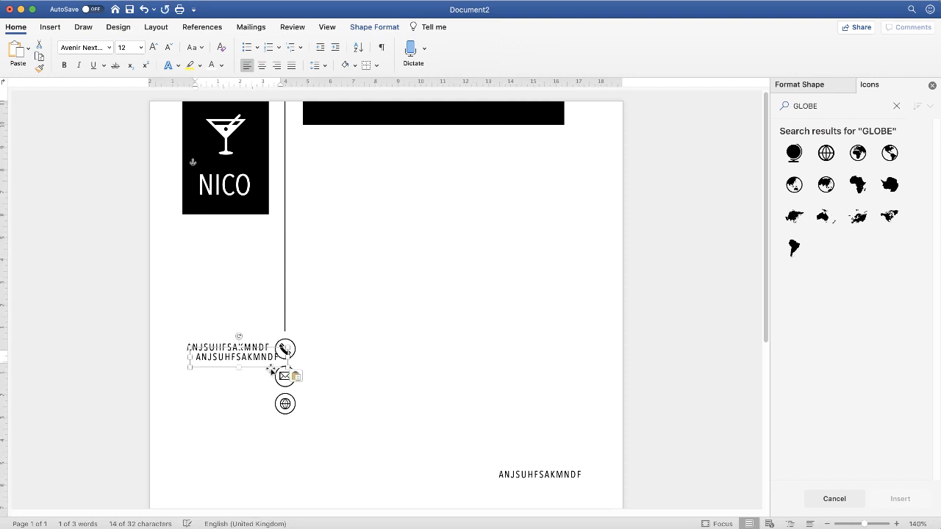
left_click_drag(258, 368, 397, 369)
key("super+v")
key("super+v")
key("super+v")
key("super+v")
key("super+v")
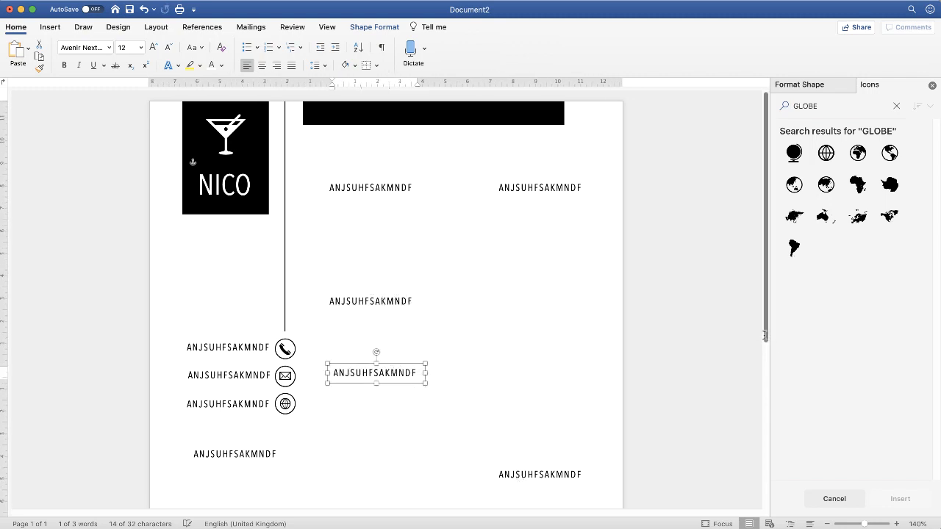
- Move the lower right placeholder text box down to just above the black footer bar, in line with the body text boxes
scroll(757, 382, "down", 5)
left_click_drag(536, 273, 382, 494)
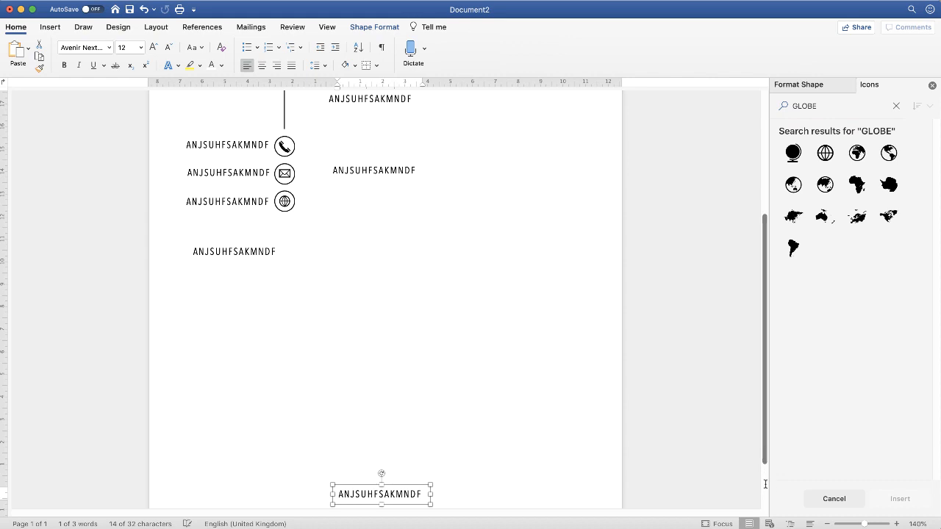
left_click_drag(765, 456, 764, 500)
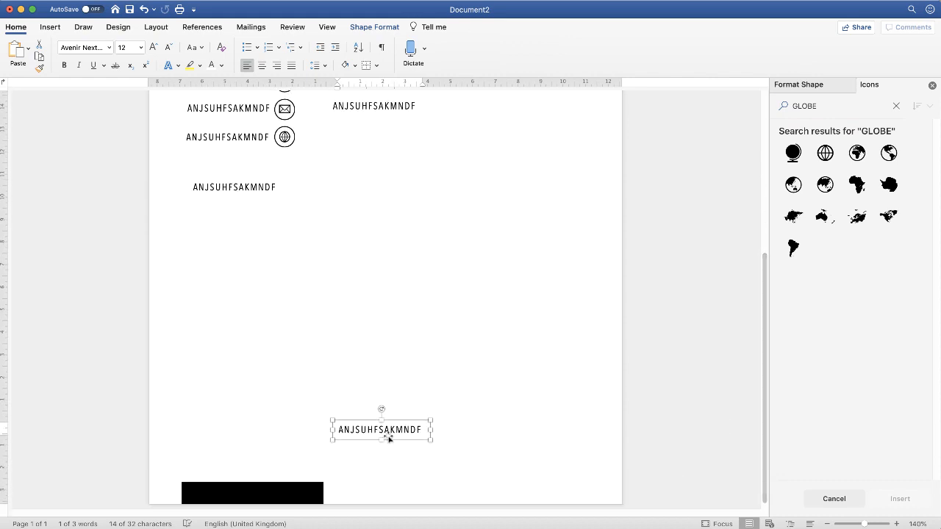
mouse_move(384, 434)
left_mouse_down()
mouse_move(371, 419)
mouse_move(390, 417)
left_mouse_up()
scroll(329, 243, "up", 10)
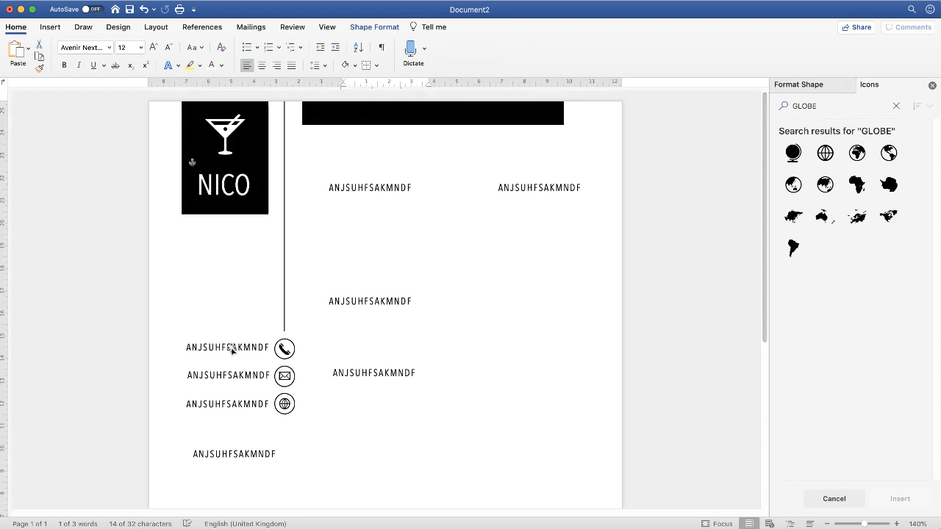
- Replace the placeholder text beside the phone icon with a sample phone number
left_click(217, 345)
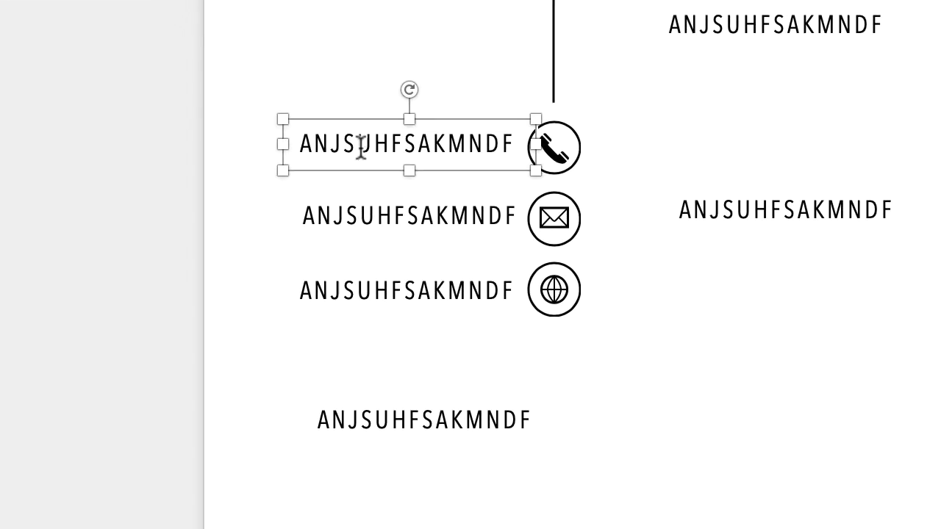
double_click(369, 153)
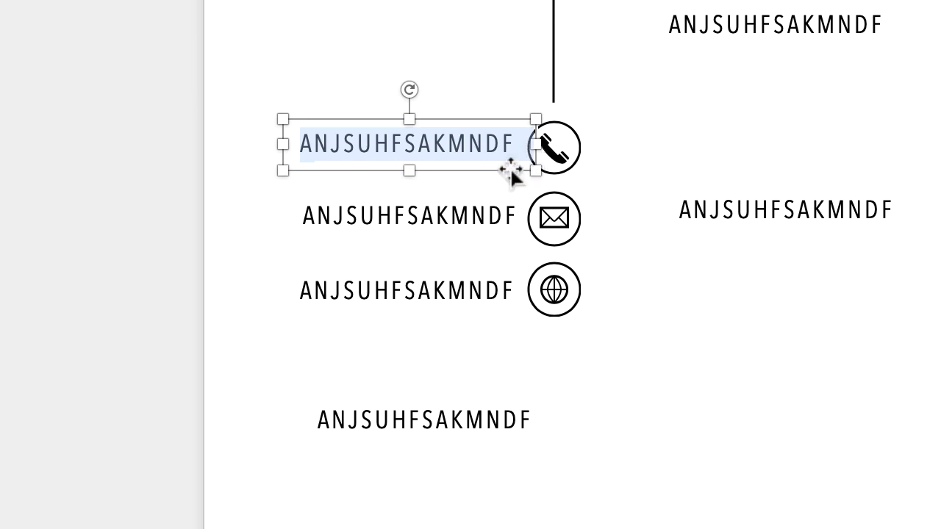
left_click(428, 213)
double_click(427, 216)
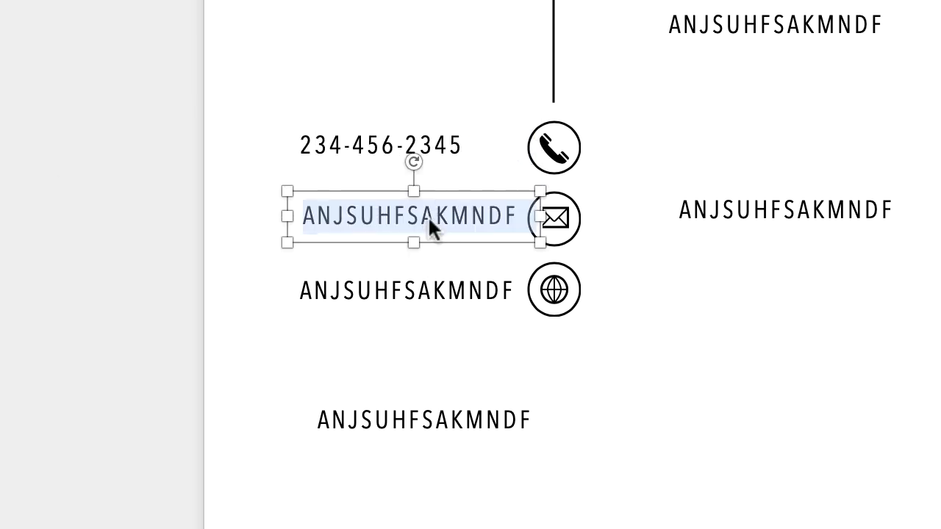
type("EMAIL")
key("BackSpace")
key("BackSpace")
key("BackSpace")
key("BackSpace")
key("BackSpace")
type("email@email.com")
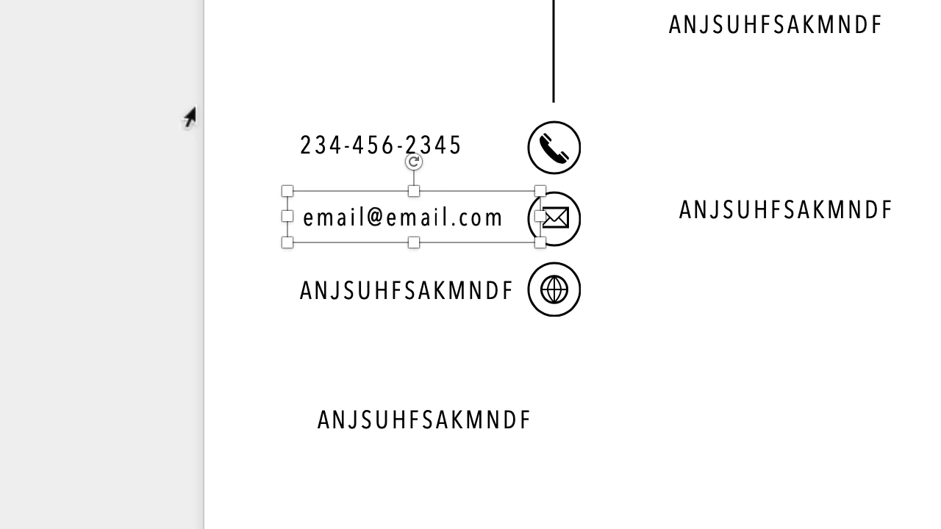
double_click(340, 293)
type("www.website.com")
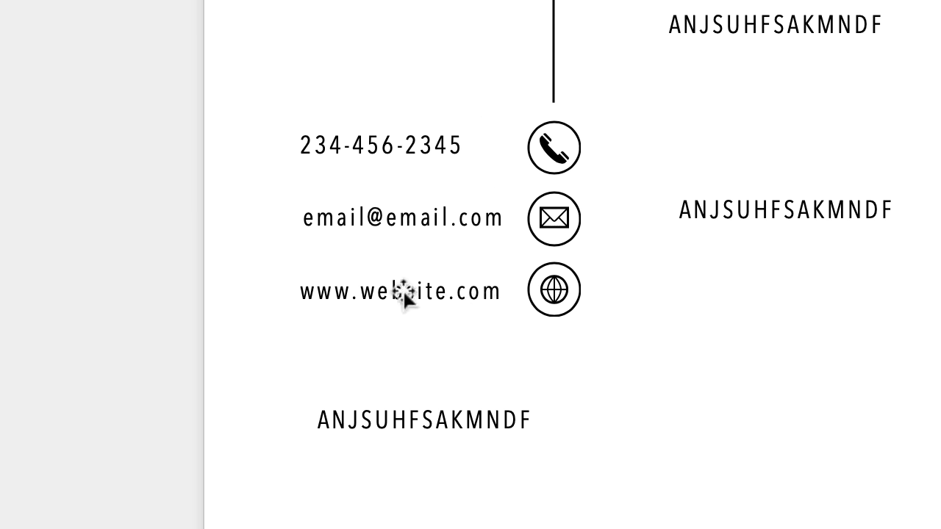
- Right-align the text inside the website, email and phone number text boxes
left_click(379, 292)
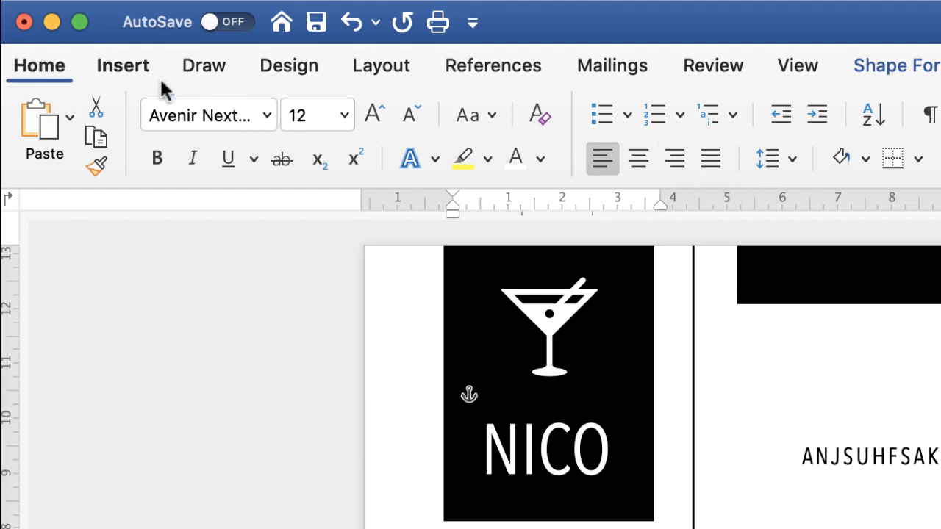
left_click(675, 166)
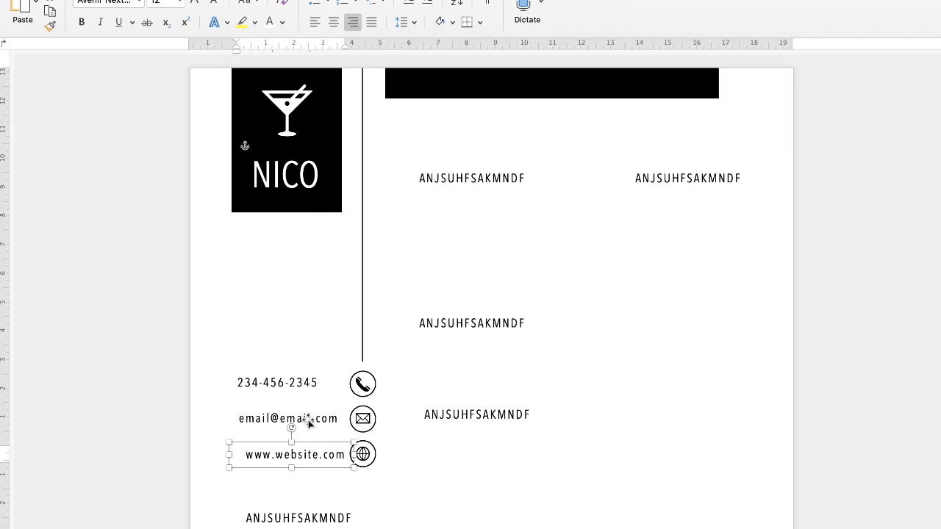
left_click(309, 422)
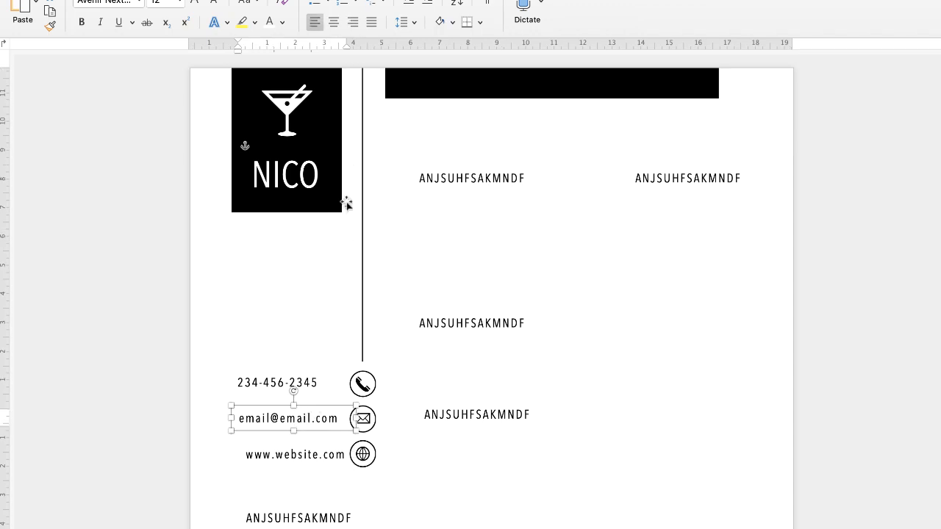
left_click(352, 21)
left_click(286, 383)
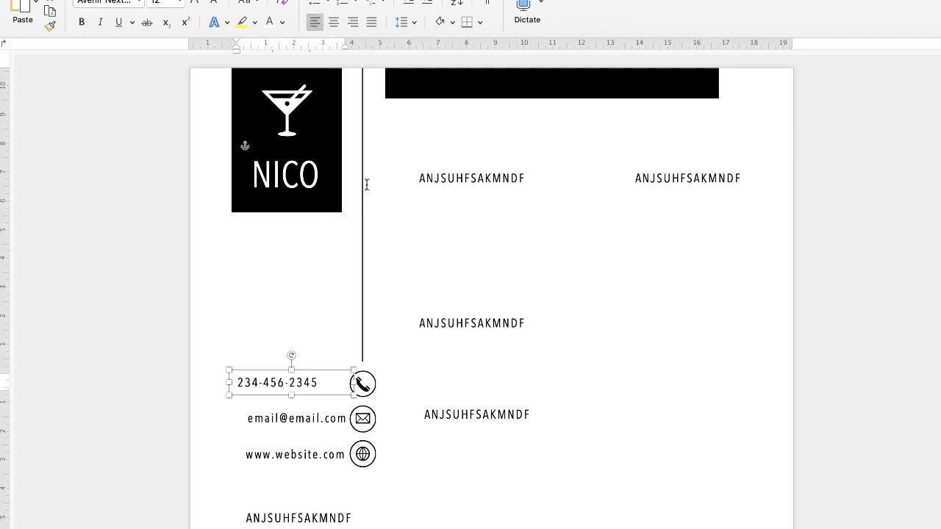
left_click(353, 22)
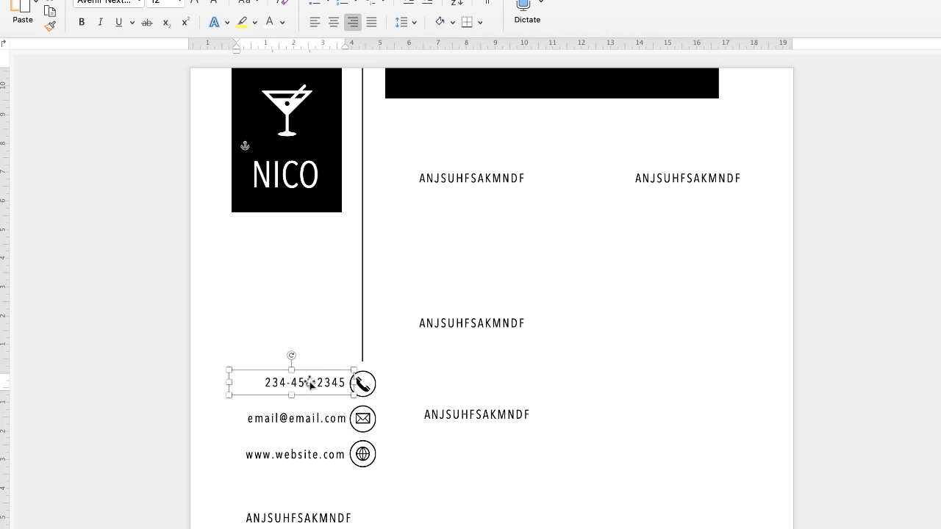
- Line up the phone, email and website text boxes with each other using Align to Right
left_click(310, 421, "shift")
left_click(310, 458, "shift")
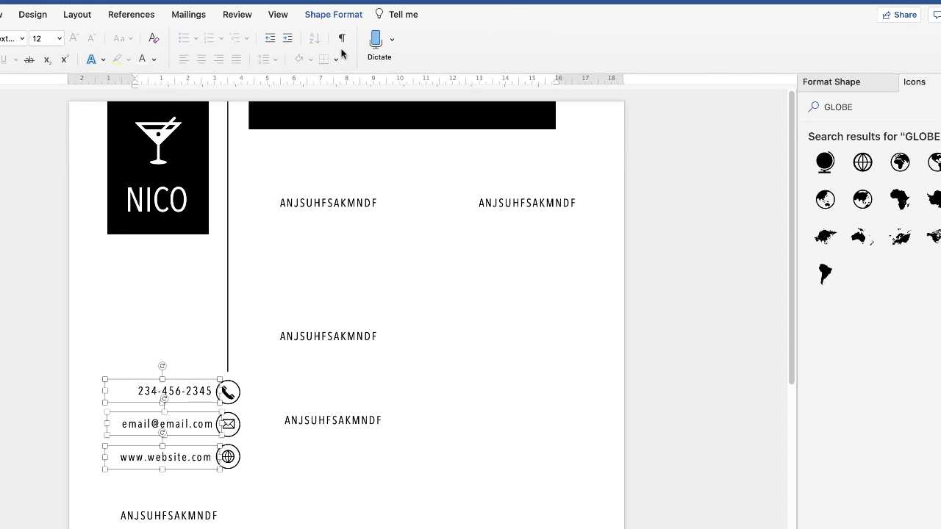
left_click(338, 16)
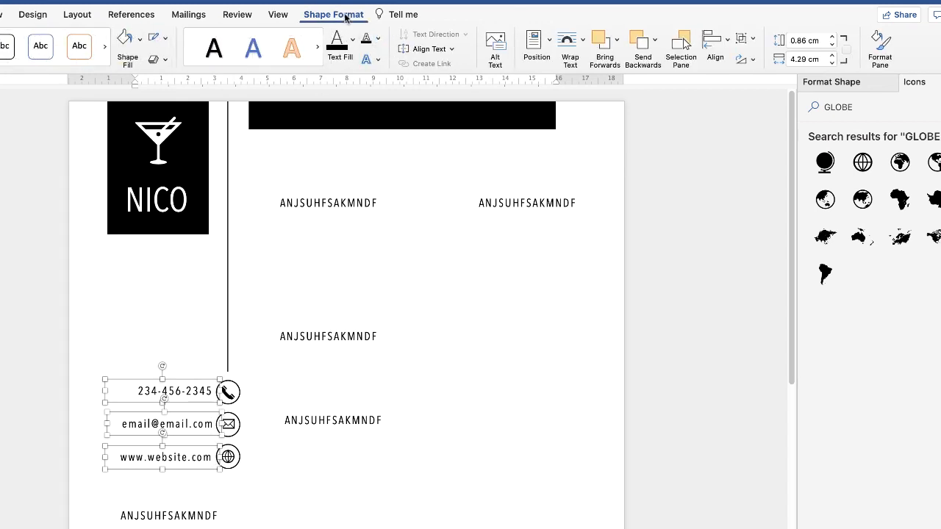
left_click(726, 44)
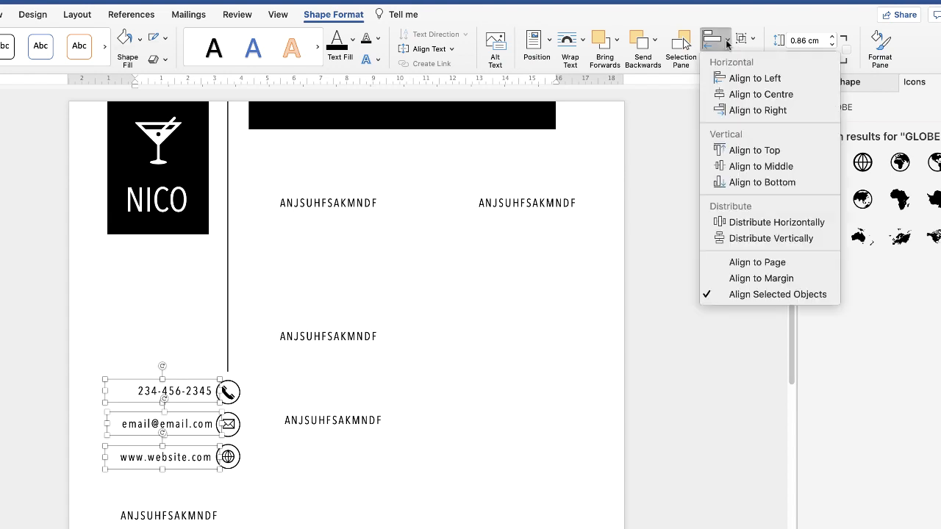
left_click(750, 111)
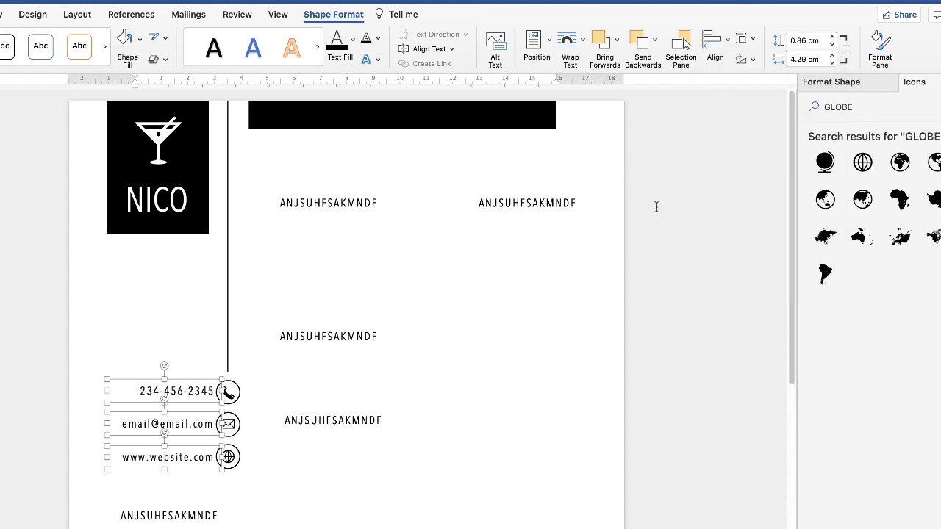
left_click(276, 479)
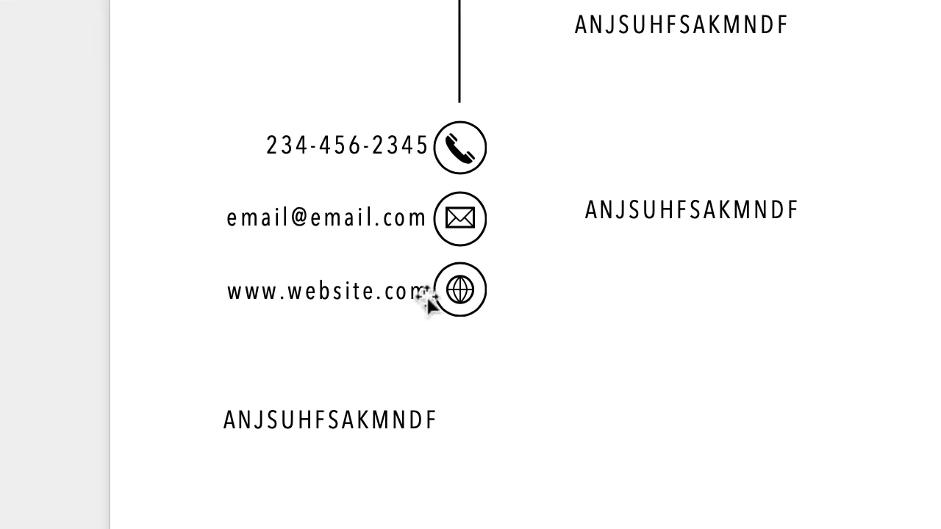
- Group the three contact text boxes and move the group slightly left, away from the icons
left_click(381, 293)
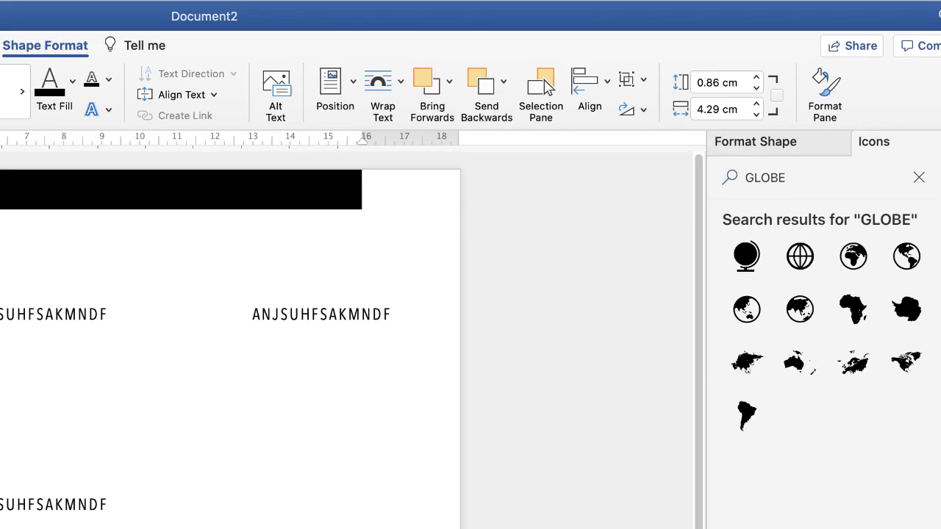
left_click(643, 81)
left_click(645, 107)
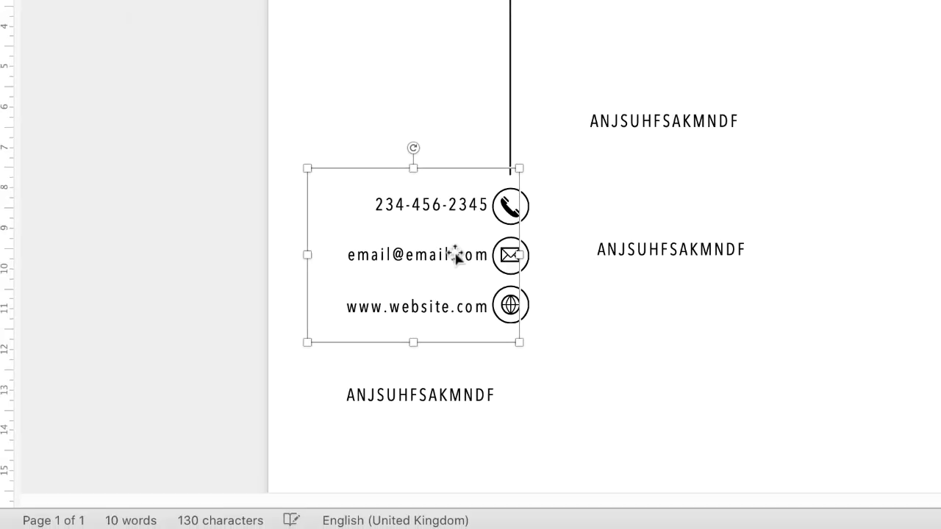
mouse_move(456, 254)
left_mouse_down()
mouse_move(383, 143)
mouse_move(750, 266)
mouse_move(423, 271)
mouse_move(452, 230)
mouse_move(448, 260)
mouse_move(448, 252)
left_mouse_up()
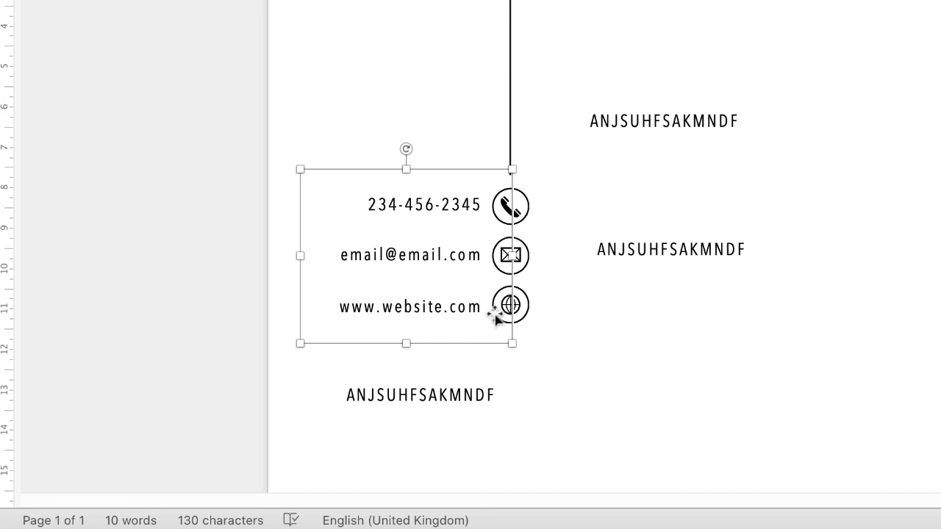
- Group the contact text with the vertical line and circled icons
left_click(509, 53, "shift")
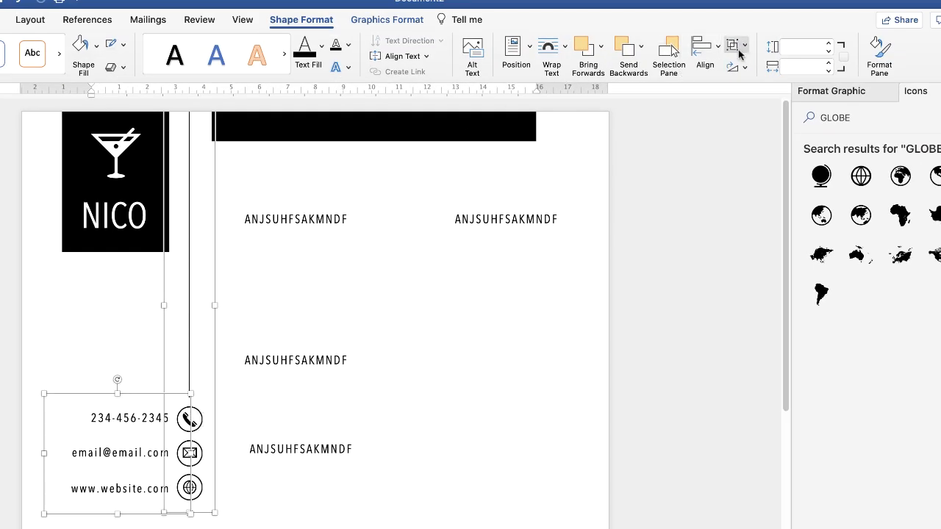
left_click(745, 47)
left_click(748, 66)
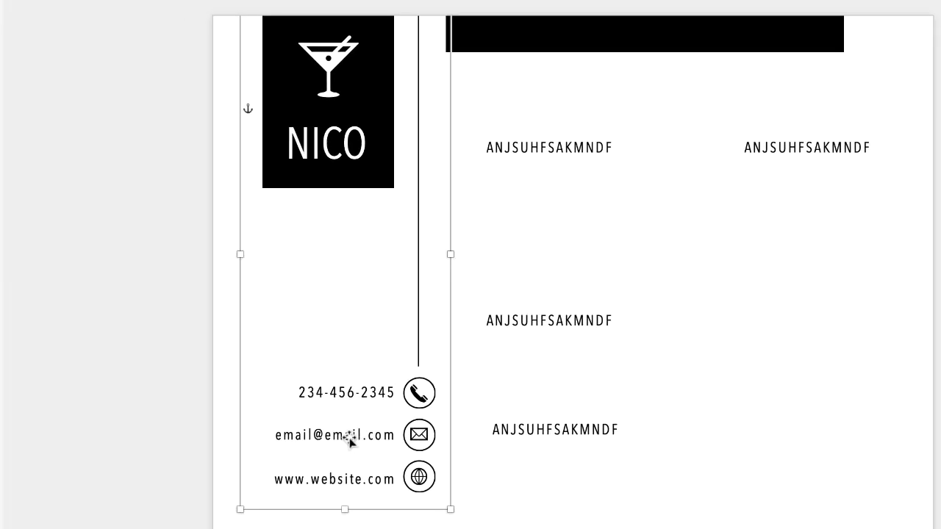
mouse_move(348, 438)
left_mouse_down()
mouse_move(415, 470)
mouse_move(471, 360)
mouse_move(338, 386)
mouse_move(356, 439)
mouse_move(348, 460)
mouse_move(351, 441)
left_mouse_up()
- Replace the placeholder below the contact details with an inserted date in the "Friday, 1 May 2020" format
left_click(545, 430)
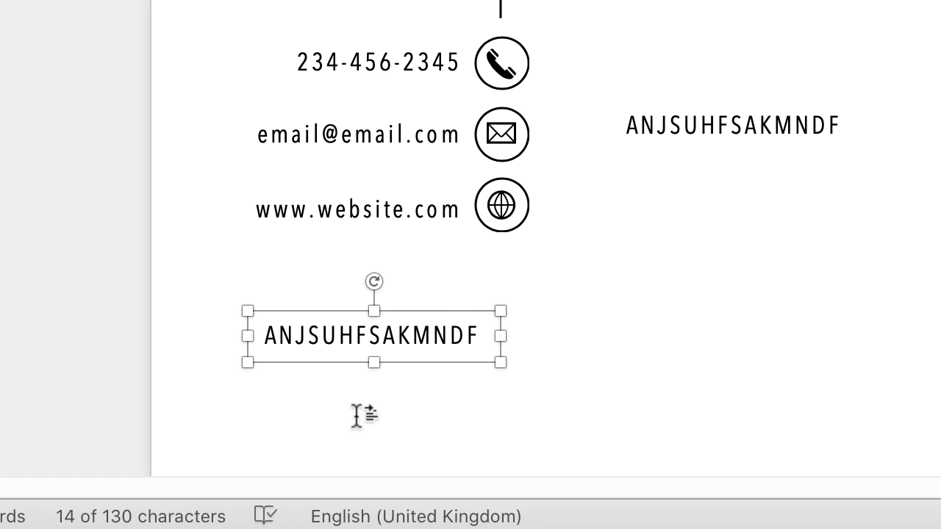
key("super+a")
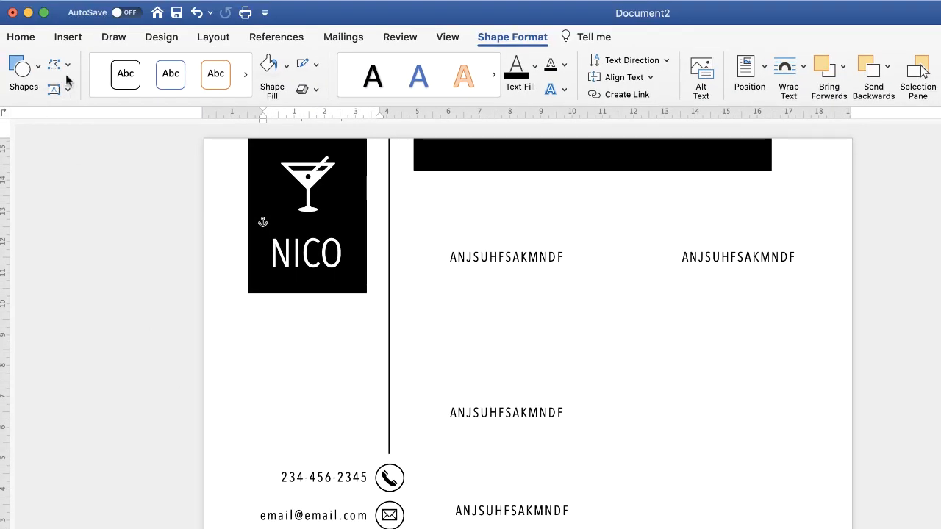
left_click(68, 37)
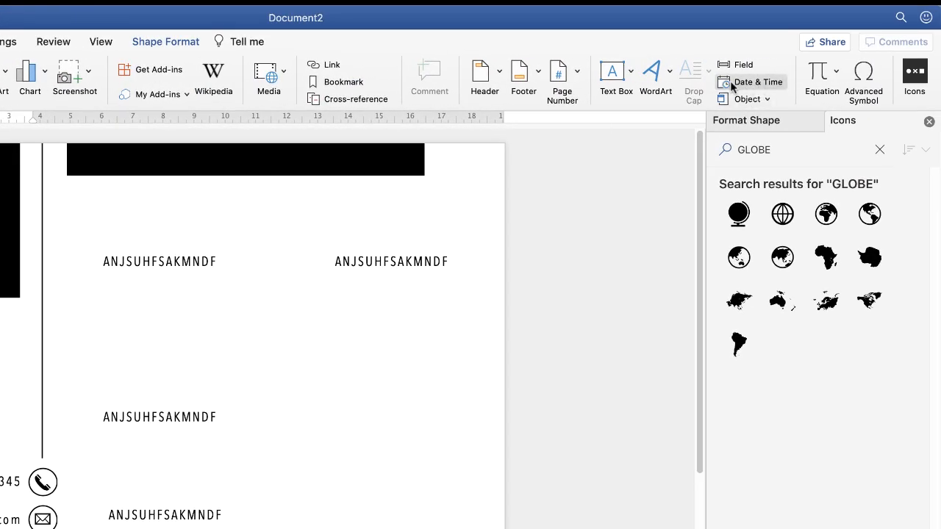
left_click(745, 85)
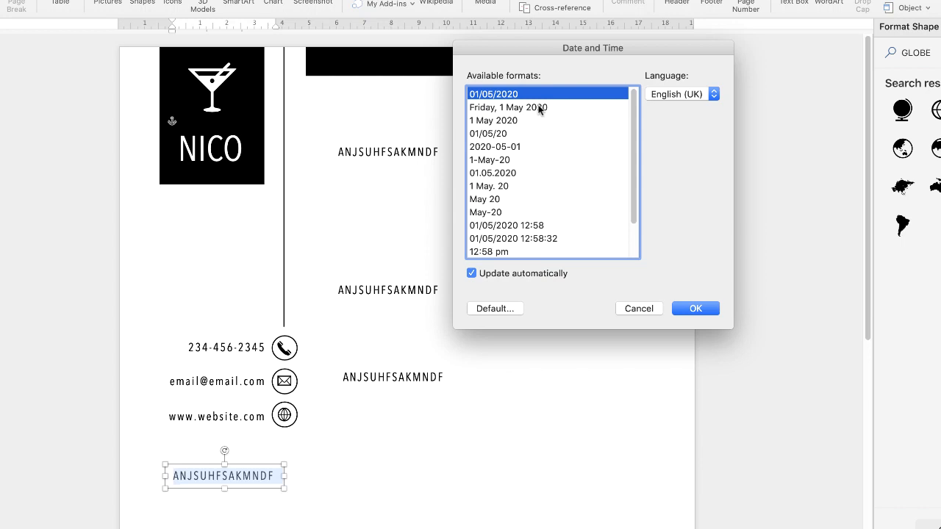
left_click(331, 213)
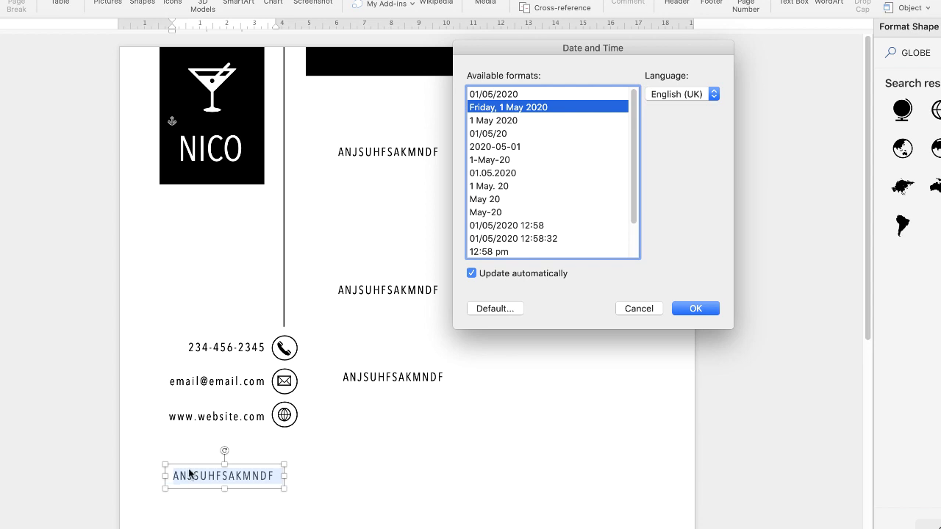
left_click(701, 309)
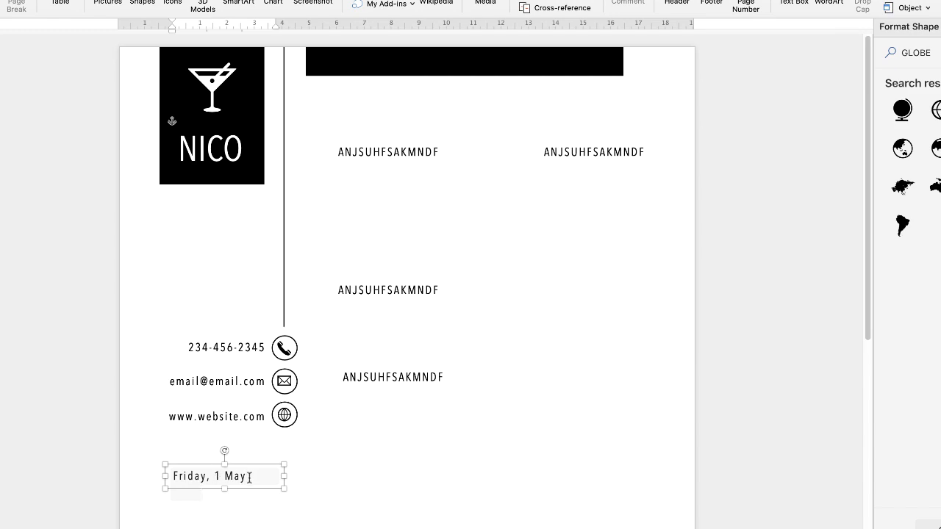
- Reduce the date's font size to 10.5 and right-align it in its text box
triple_click(249, 478)
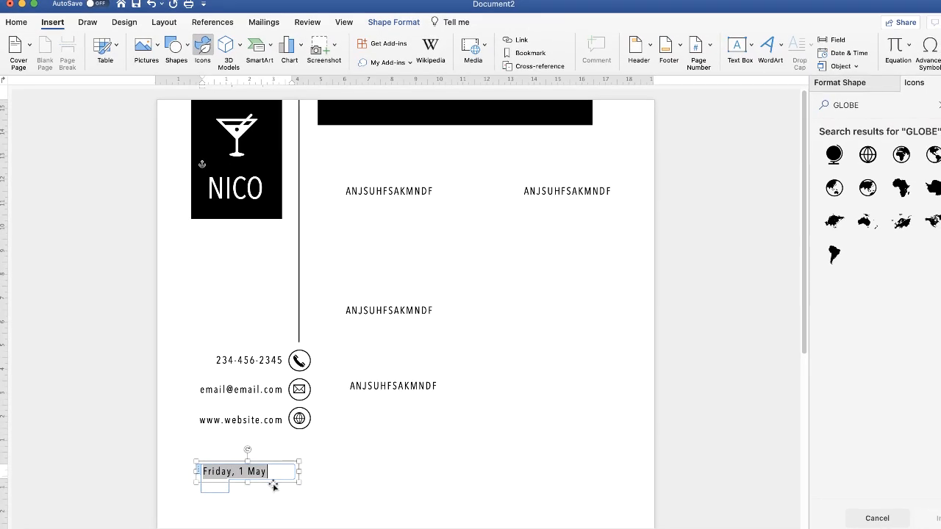
key("super+a")
left_click(33, 24)
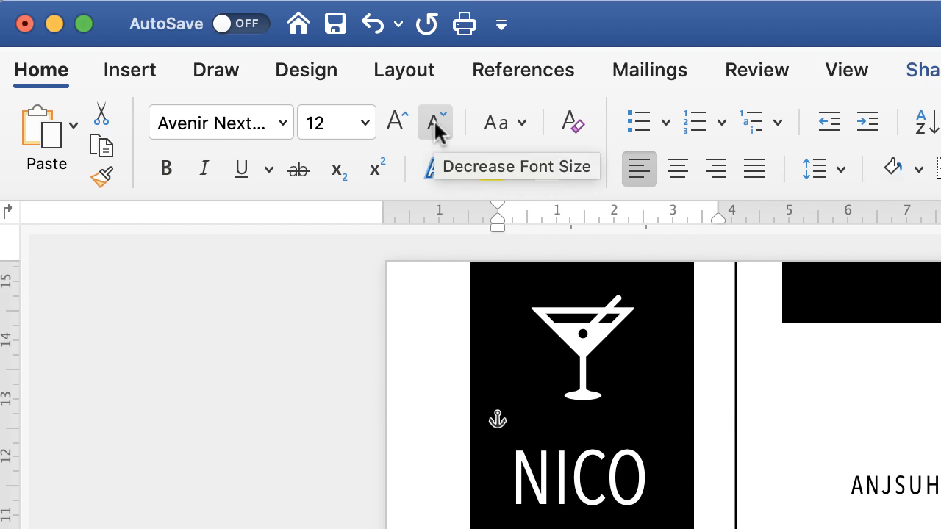
left_click(433, 119)
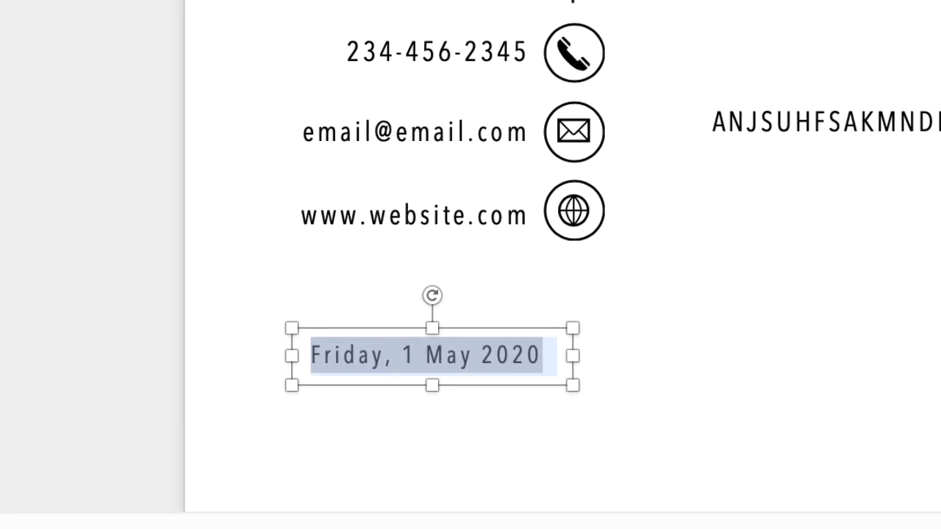
key("super+shift+comma")
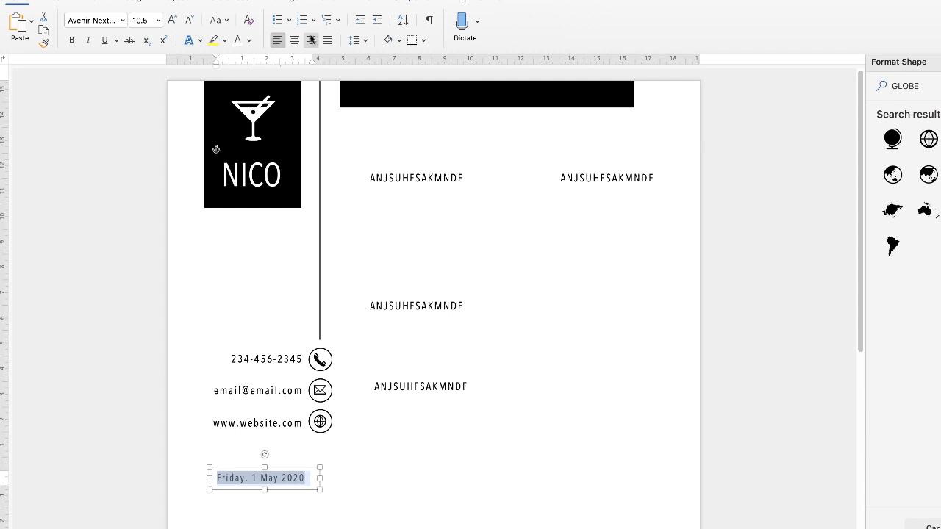
left_click(310, 43)
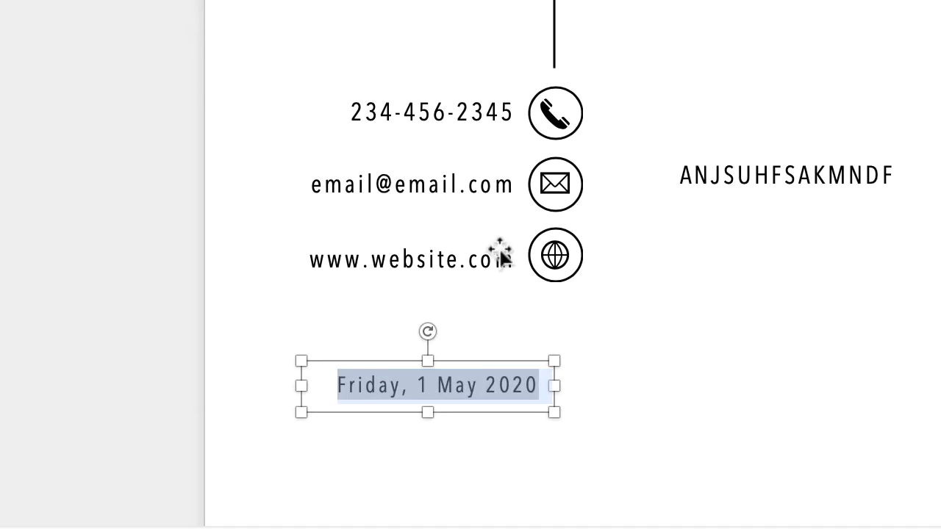
- Ungroup the contact section from the vertical line and icons, and separate the nested group of three contact text boxes
left_click(469, 268)
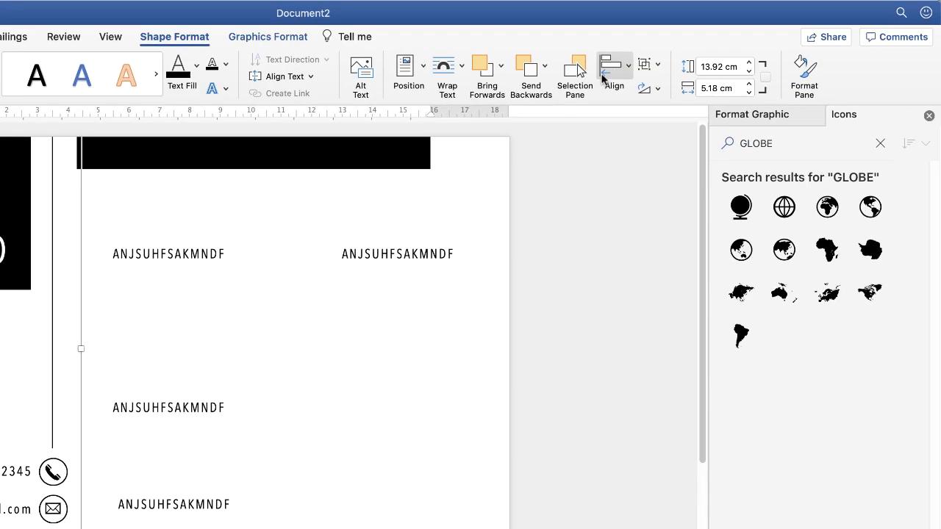
left_click(656, 66)
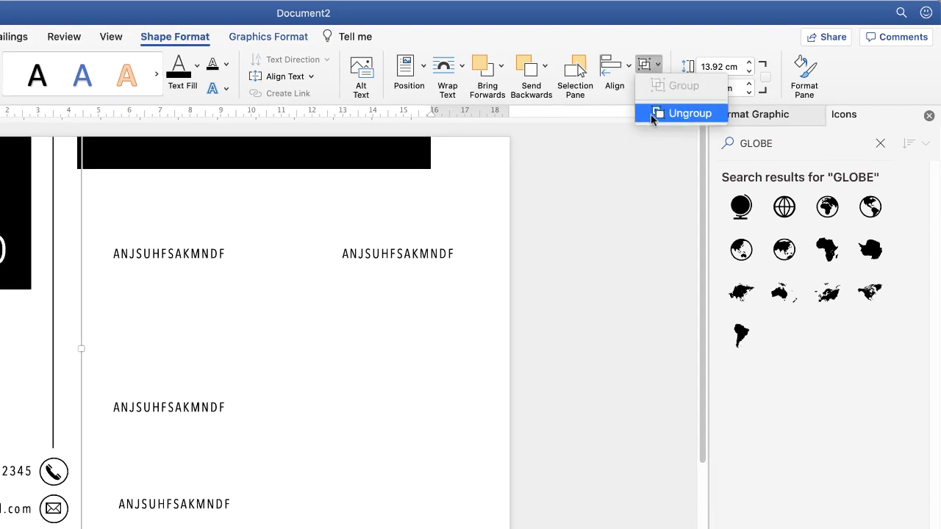
left_click(689, 113)
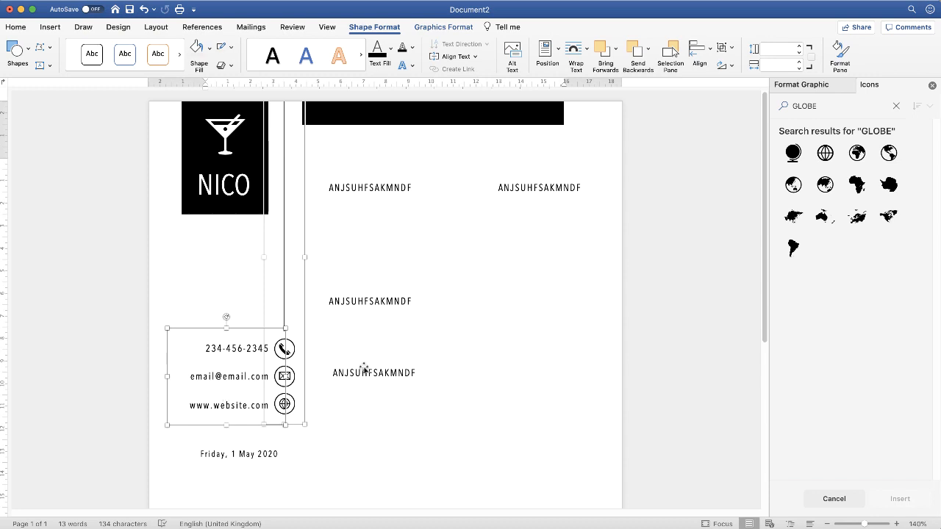
left_click(360, 426)
left_click(243, 387)
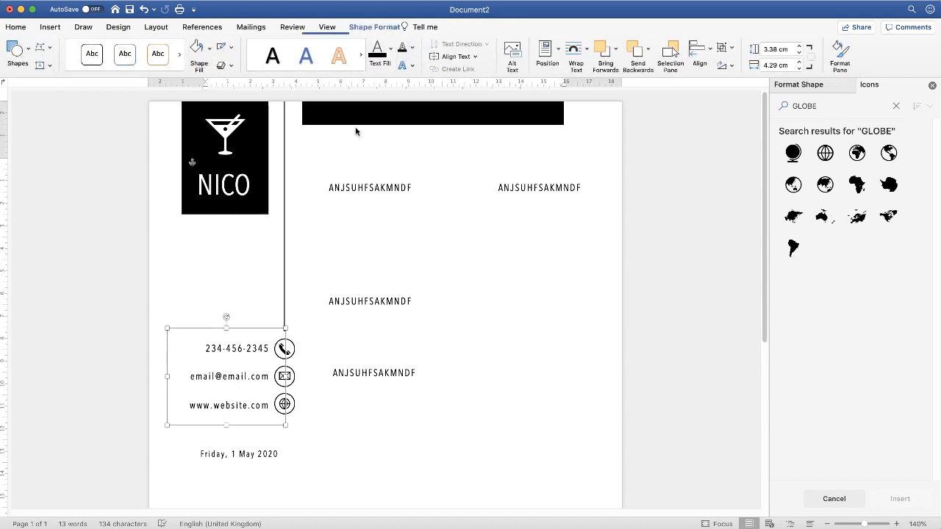
left_click(731, 49)
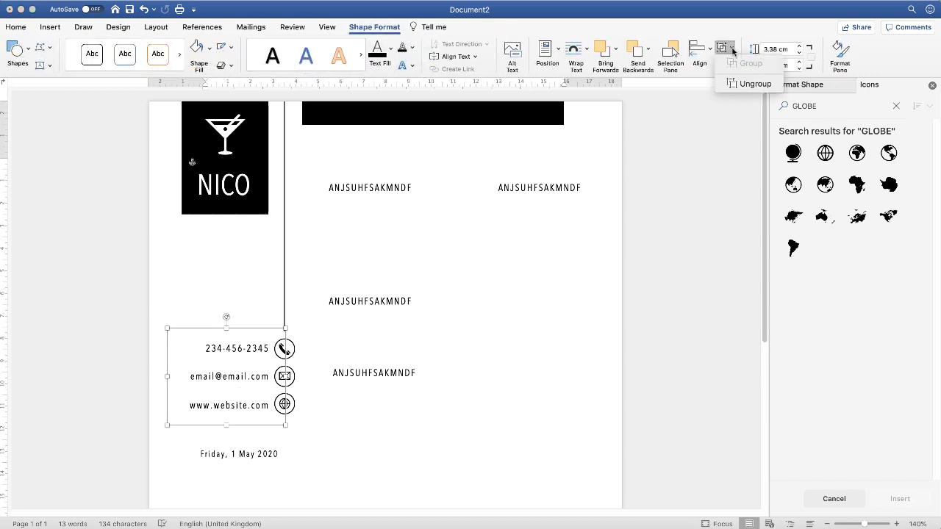
left_click(751, 84)
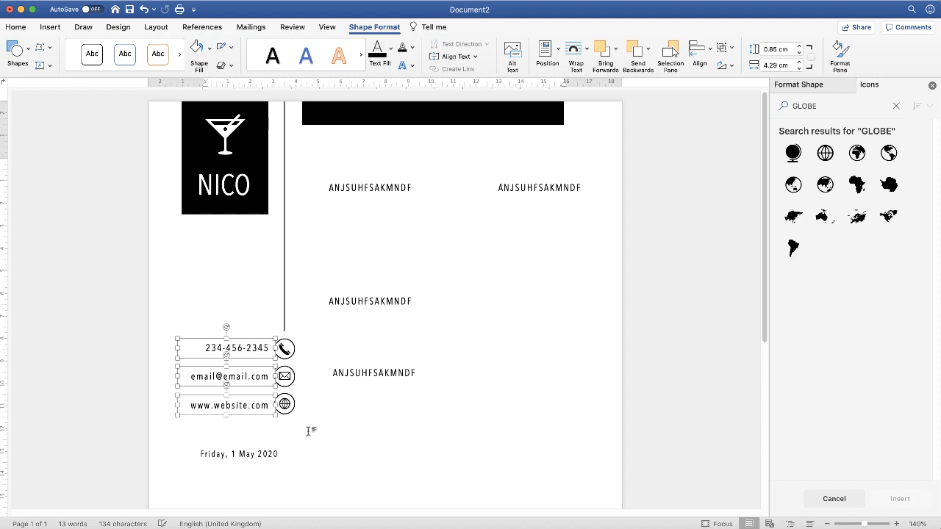
- Add the date text box to the selected contact text boxes and align all four to the right
left_click(233, 454, "shift")
left_click(710, 53)
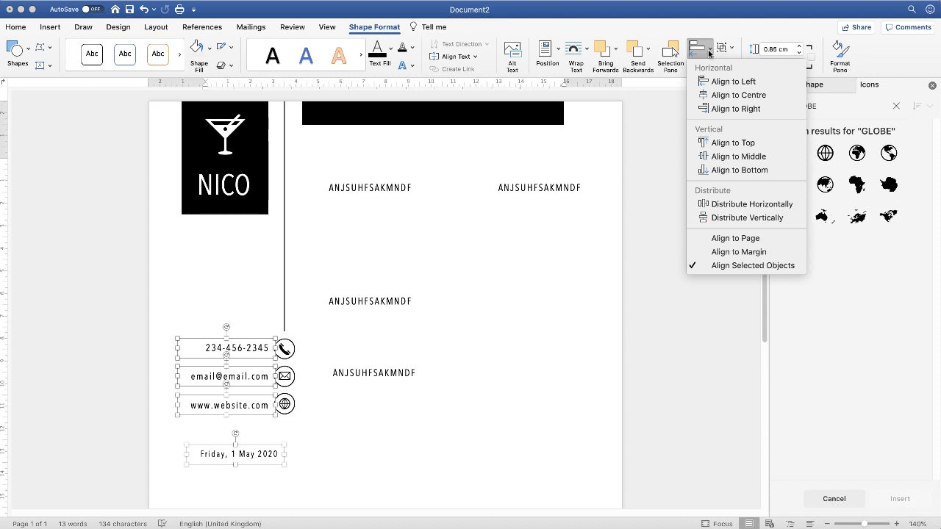
left_click(716, 109)
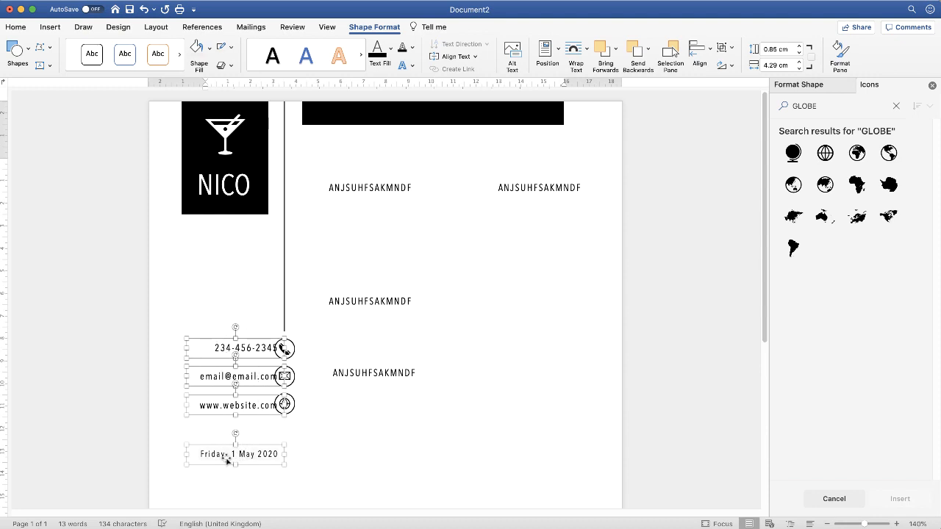
- Group the contact and date text boxes and move the group slightly left, clear of the circled icons
left_click(733, 49)
left_click(749, 63)
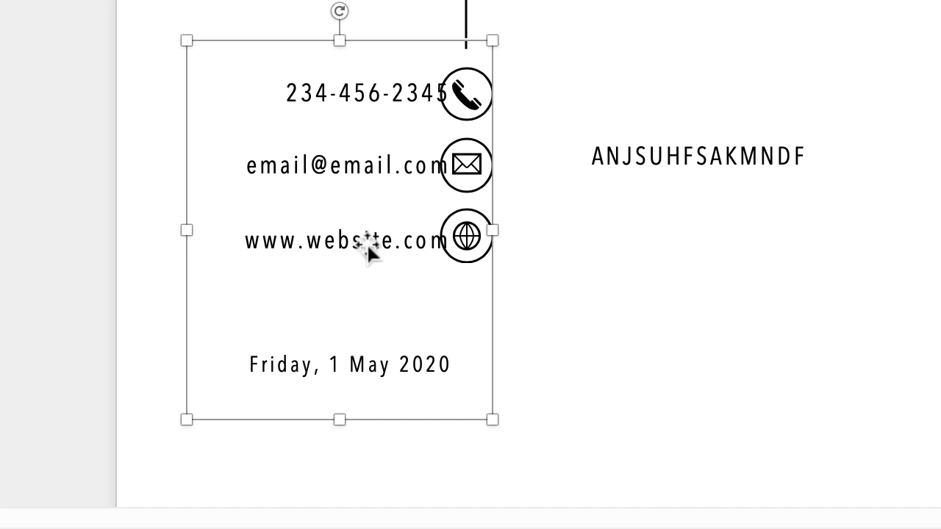
left_click_drag(367, 246, 339, 247)
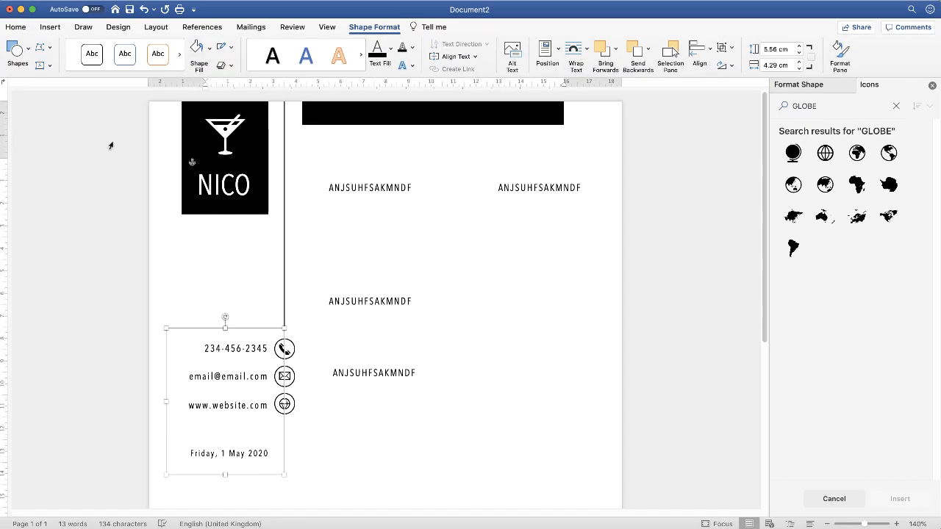
left_click(545, 188)
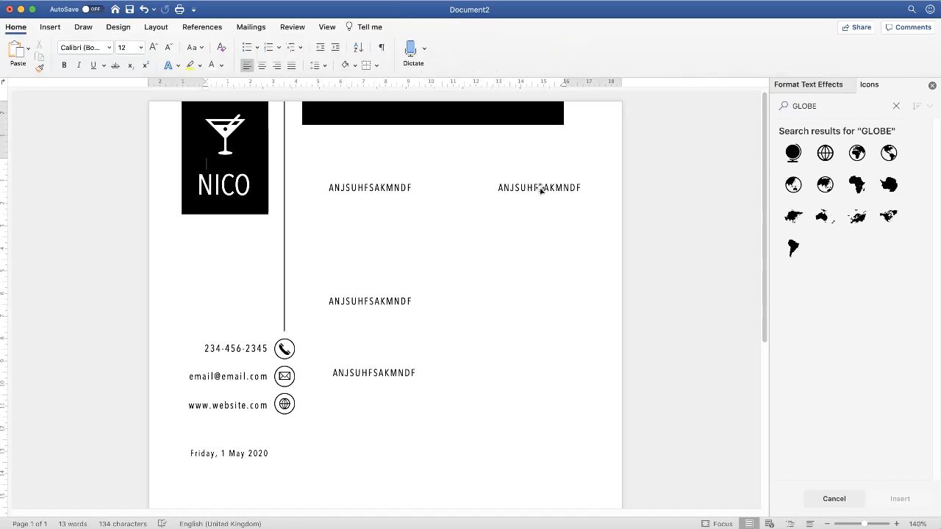
- Replace the placeholder at the page's upper right with the sender's two-line address
left_click(540, 188)
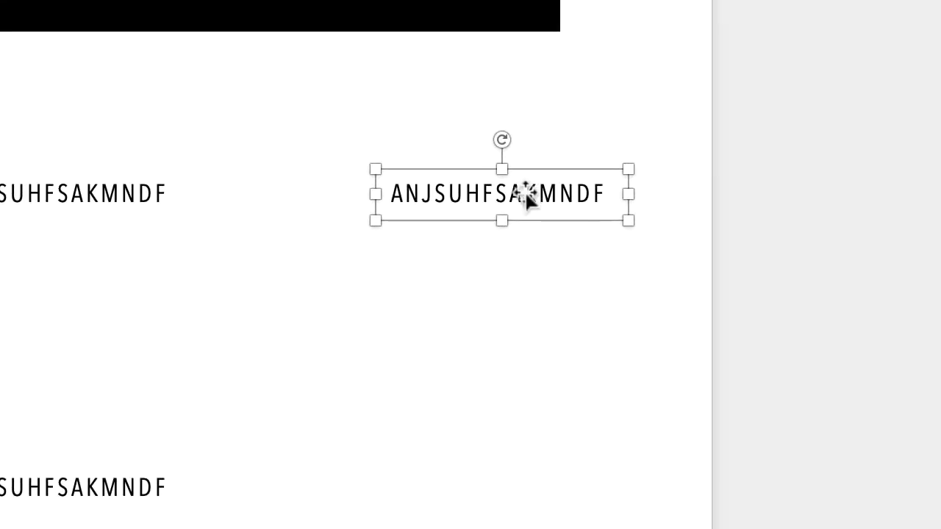
left_click(526, 193)
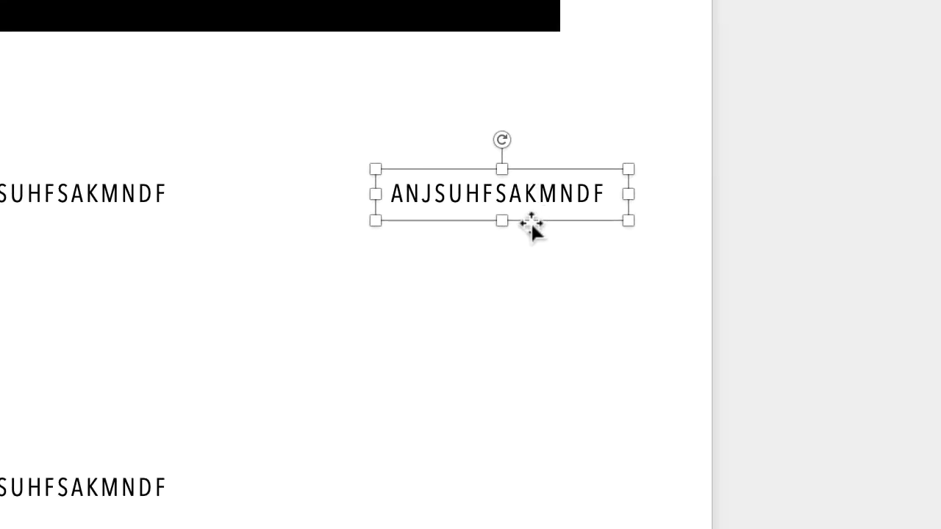
key("super+a")
key("Return")
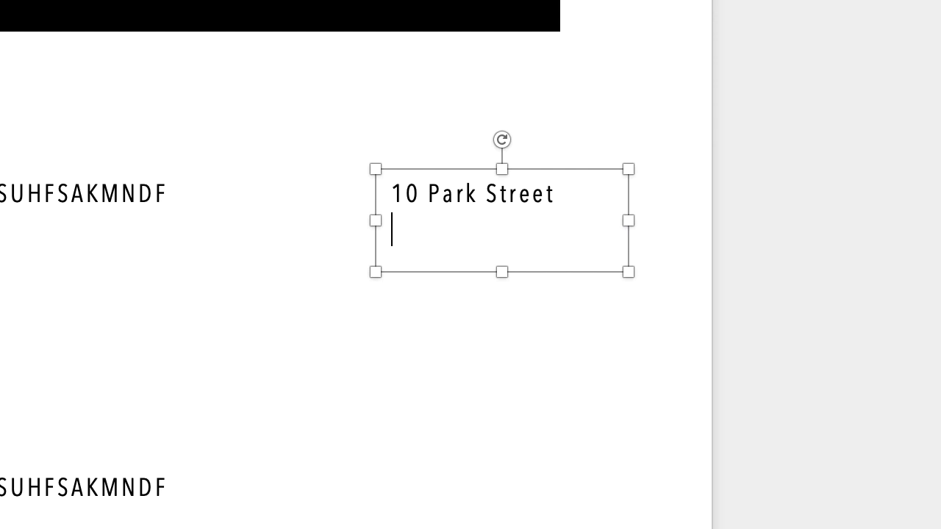
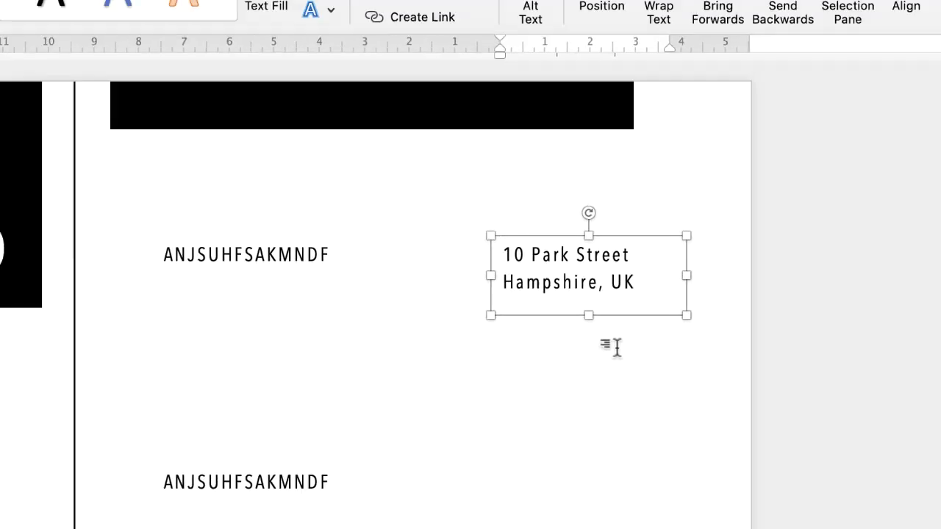
- Right-align both lines of the sender's address within the text box
left_click(204, 89)
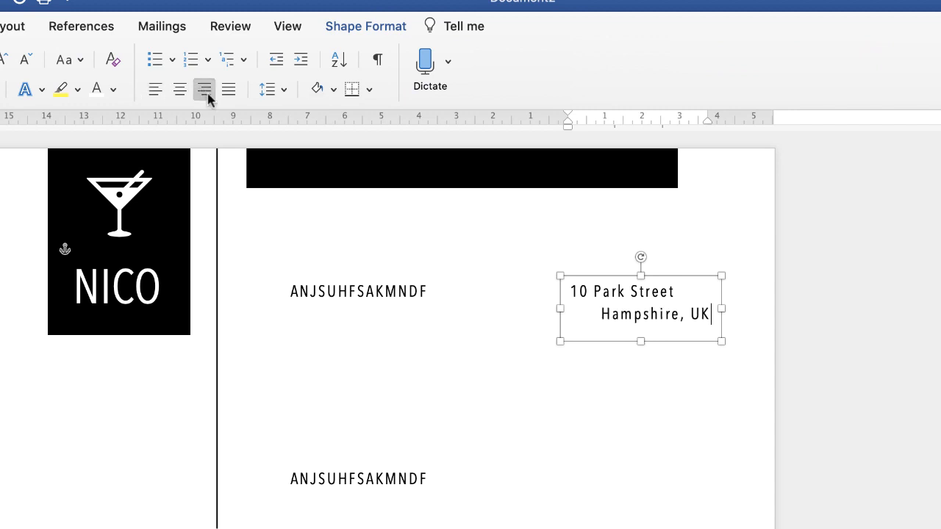
key("super+z")
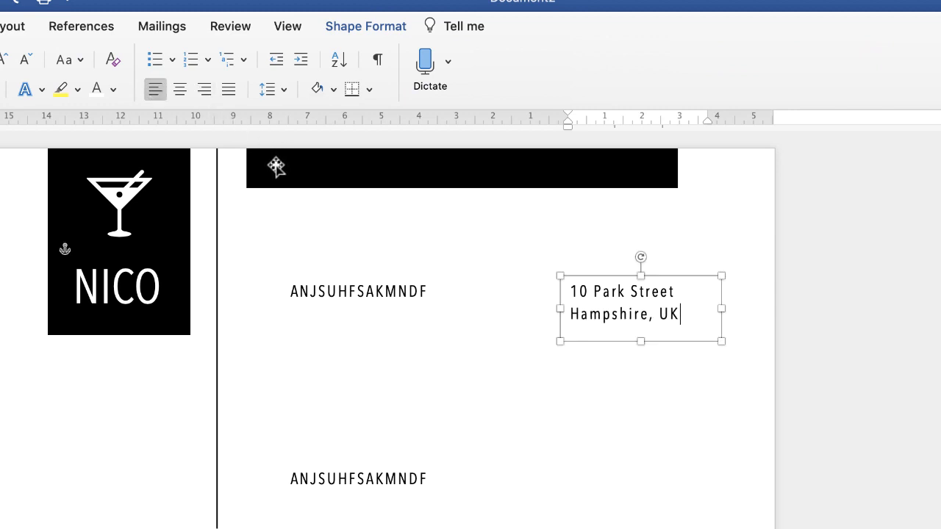
key("super+a")
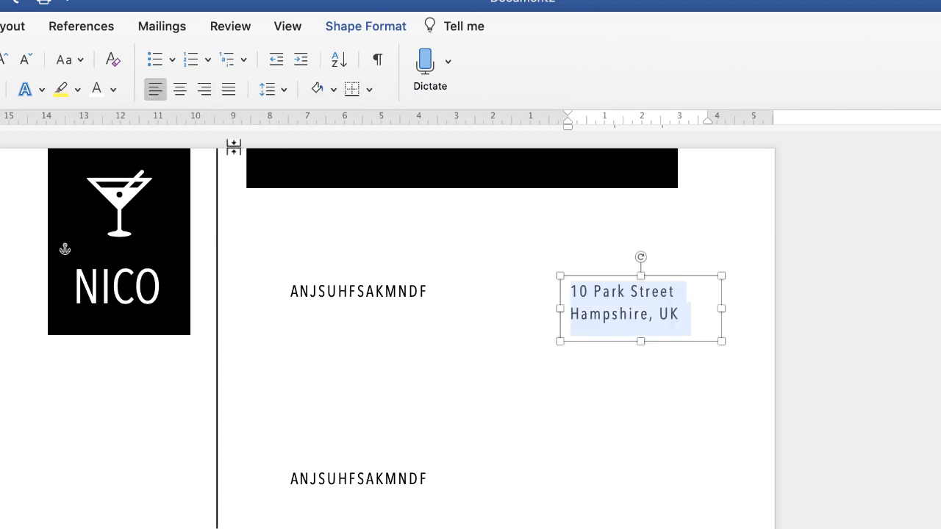
left_click(206, 91)
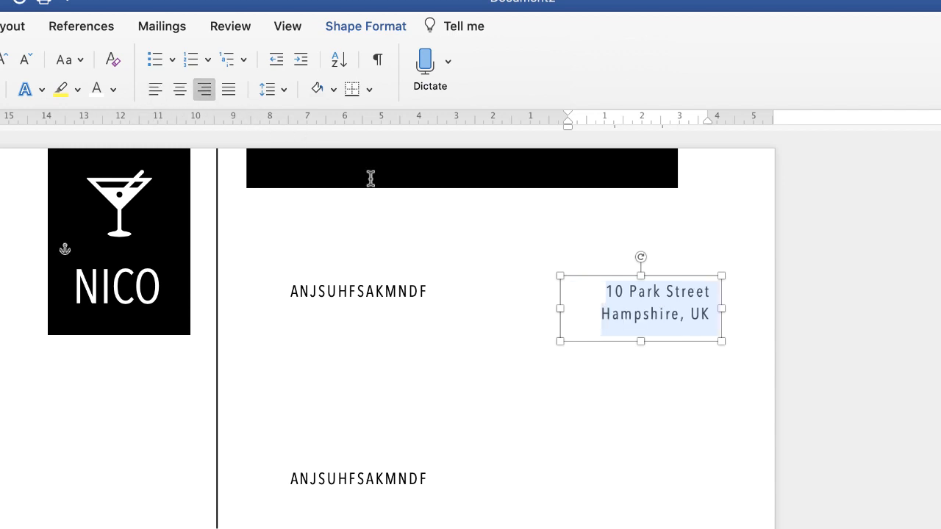
left_click(653, 374)
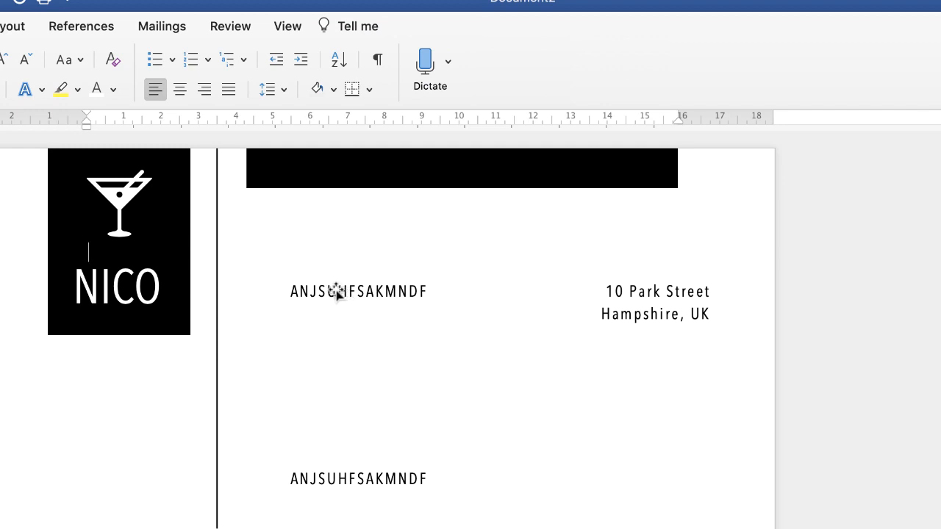
- Extend the placeholder box under the black bar downward and replace its text with the lines "TO", "RECIPIENTS NAME" and "Company Position"
left_click(338, 293)
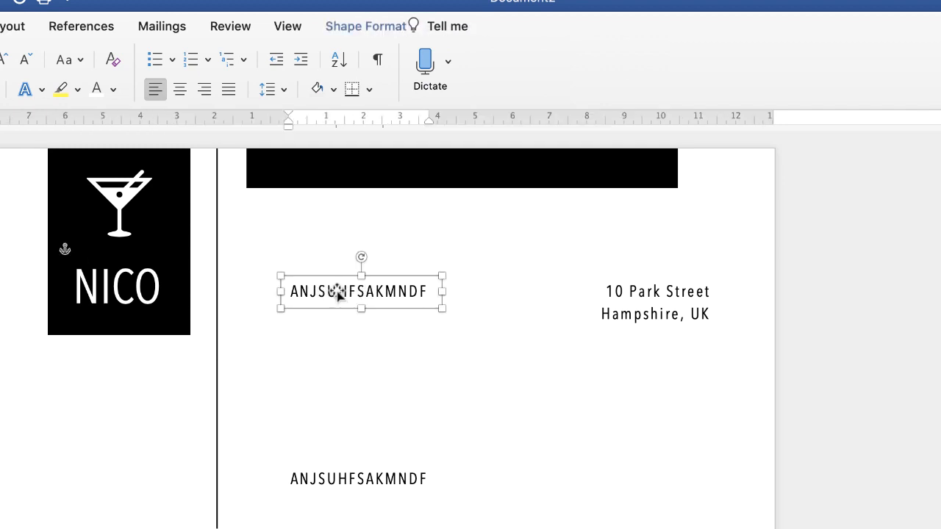
left_click_drag(362, 309, 353, 450)
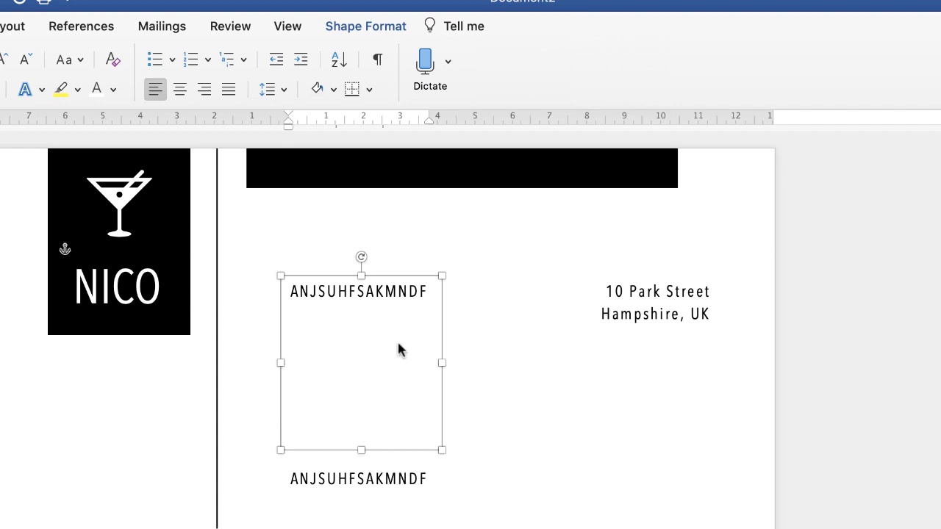
left_click(375, 292)
key("super+a")
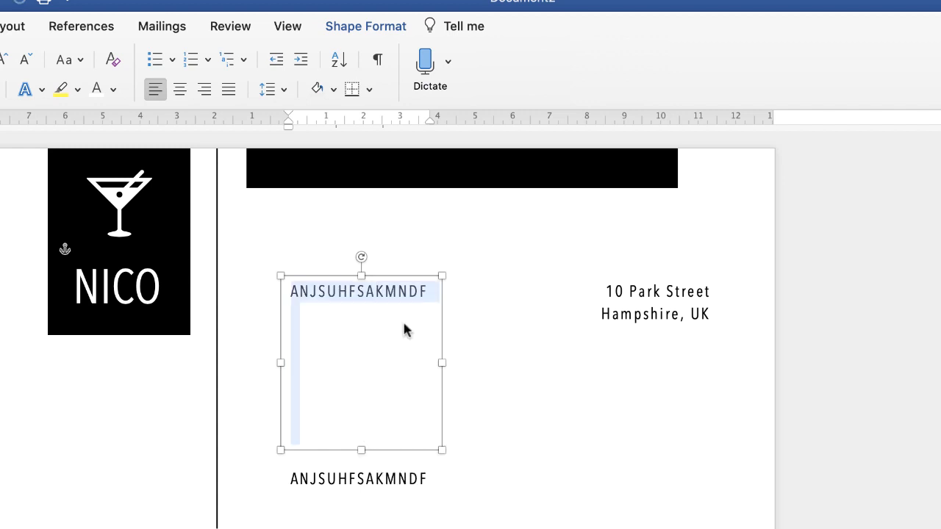
type("TO")
key("Return")
type("R")
key("BackSpace")
type("RECIPIENTS NAME")
key("Return")
type("Company Pos")
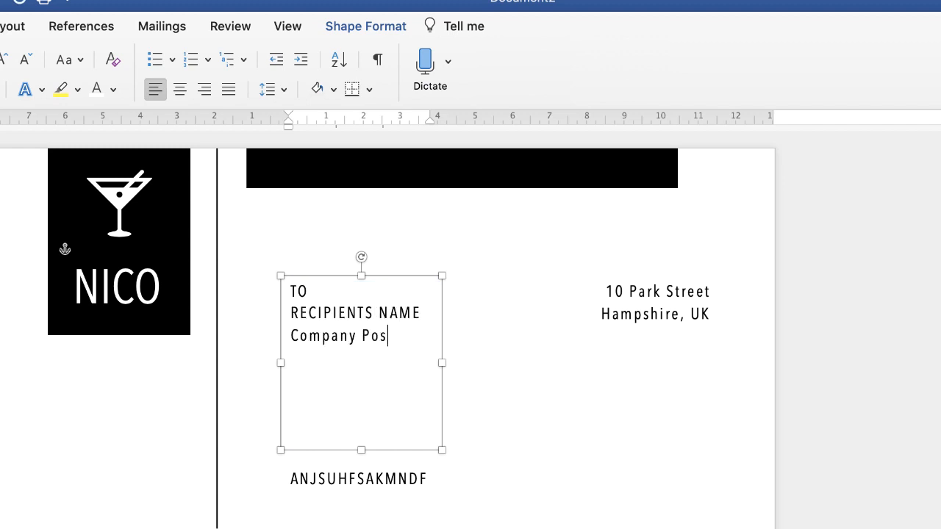
type("ition")
- Leave a blank line after "Company Position" and enter the recipient's two-line address
key("Return")
key("Return")
type("10 Country Road")
key("Return")
type("New ")
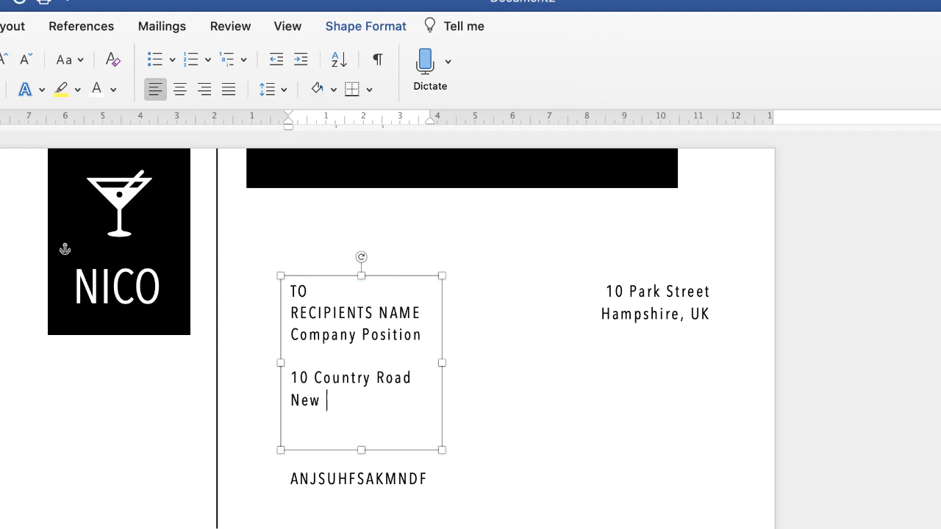
type("York, USA")
- Set the "TO" and "RECIPIENTS NAME" lines to Avenir Next Condensed Demi Bold
left_click(417, 312)
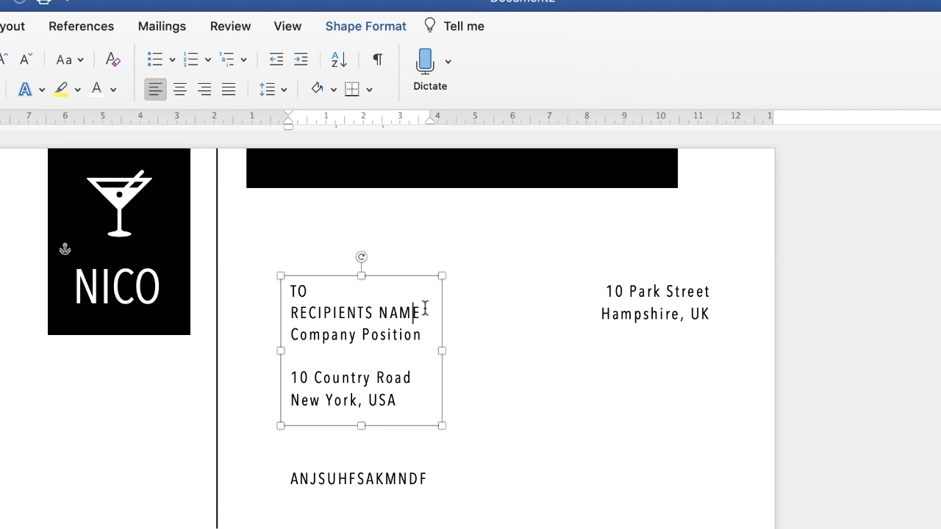
left_click_drag(416, 312, 292, 297)
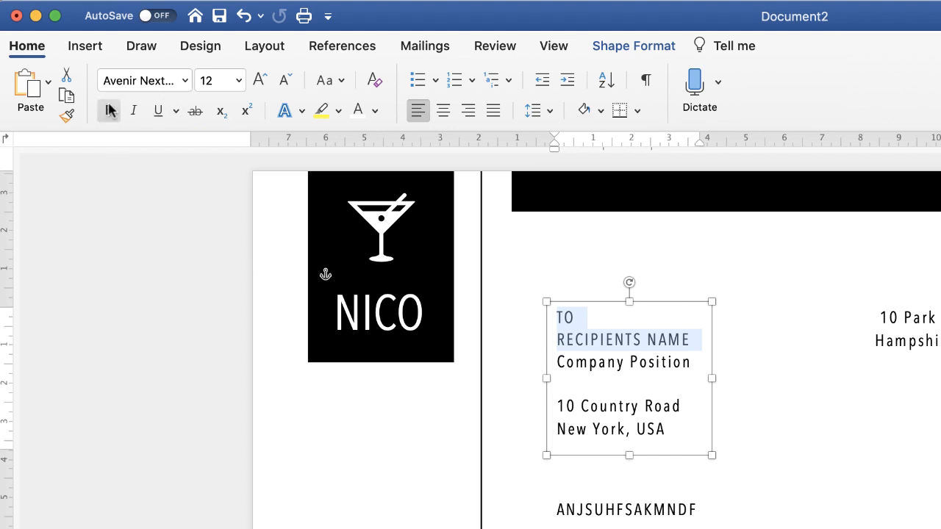
left_click(185, 80)
mouse_move(227, 239)
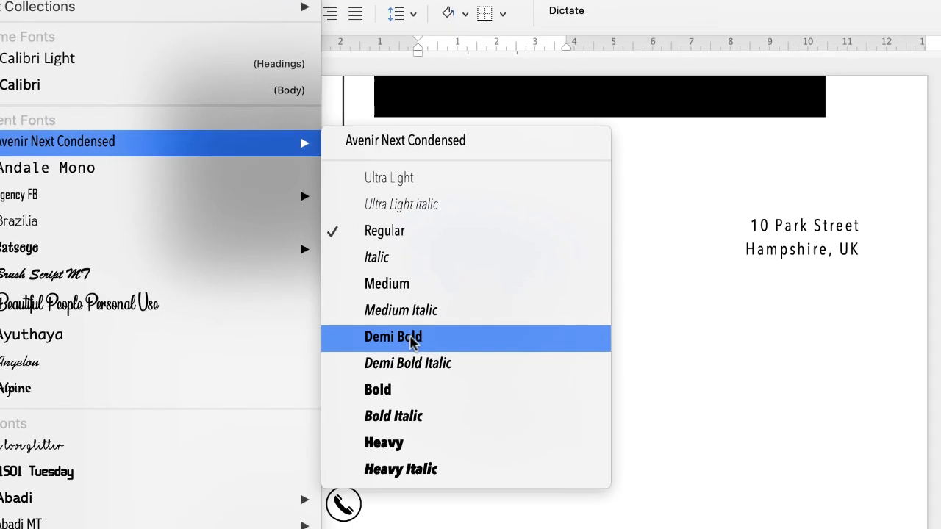
left_click(523, 428)
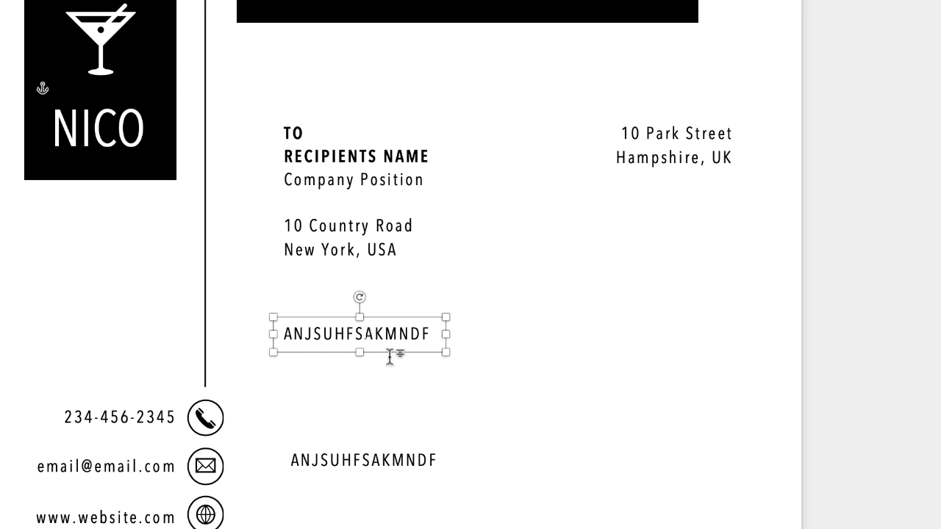
- Widen the placeholder box below the recipient's address, replace its text with "TO WHOM IT MAY CONCERN" and give it a bold font style
key("super+a")
left_click_drag(445, 335, 736, 335)
type("TO WHOM IT MAY CONCERN")
key("super+a")
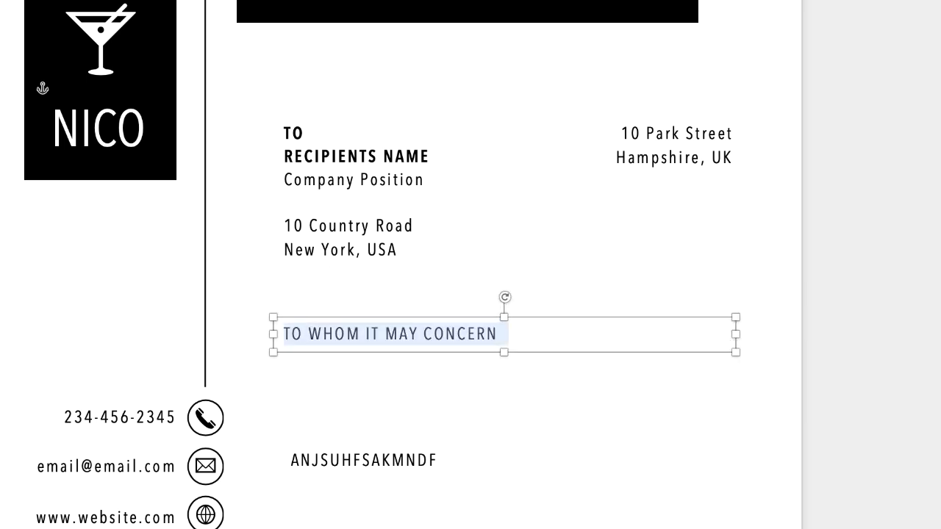
mouse_move(111, 48)
left_click(263, 254)
- Enlarge the placeholder box below the salutation into the letter's body area and fill it with automatically generated sample paragraphs
left_click(347, 459)
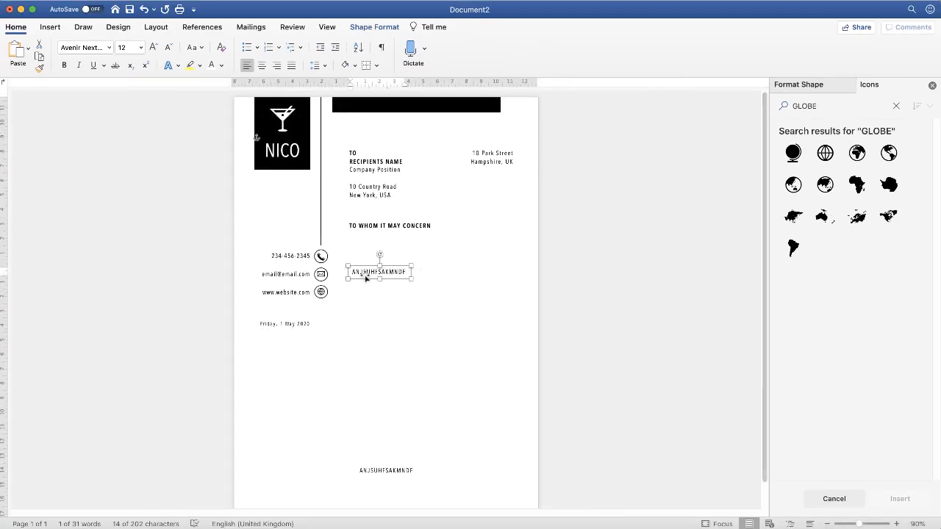
left_click_drag(370, 274, 512, 453)
left_click(412, 270)
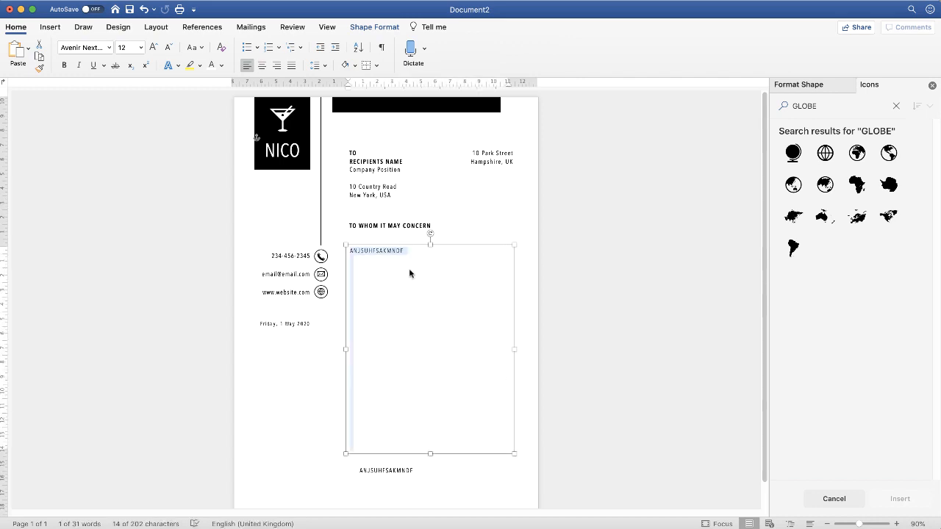
key("super+z")
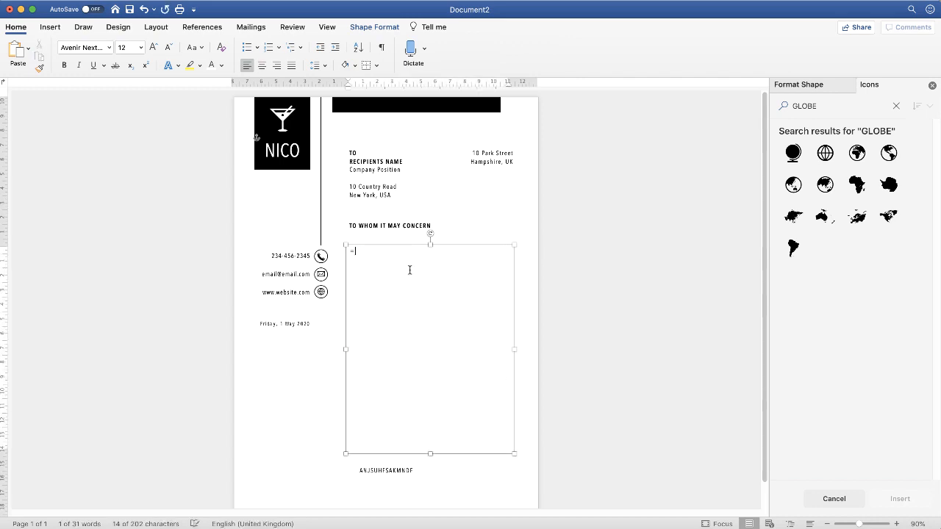
key("Return")
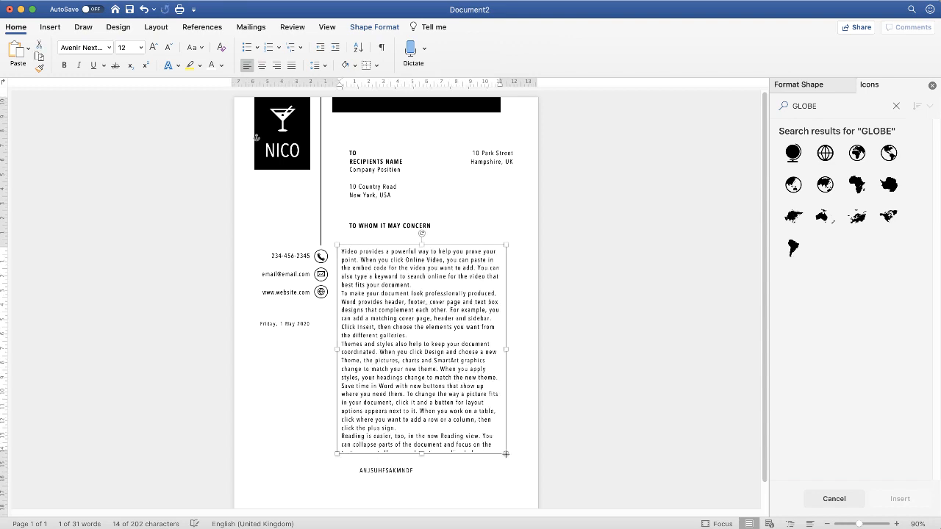
- Widen the body text box towards the page's right edge and delete the last sample paragraph, starting "Reading is easier"
left_click_drag(506, 454, 523, 458)
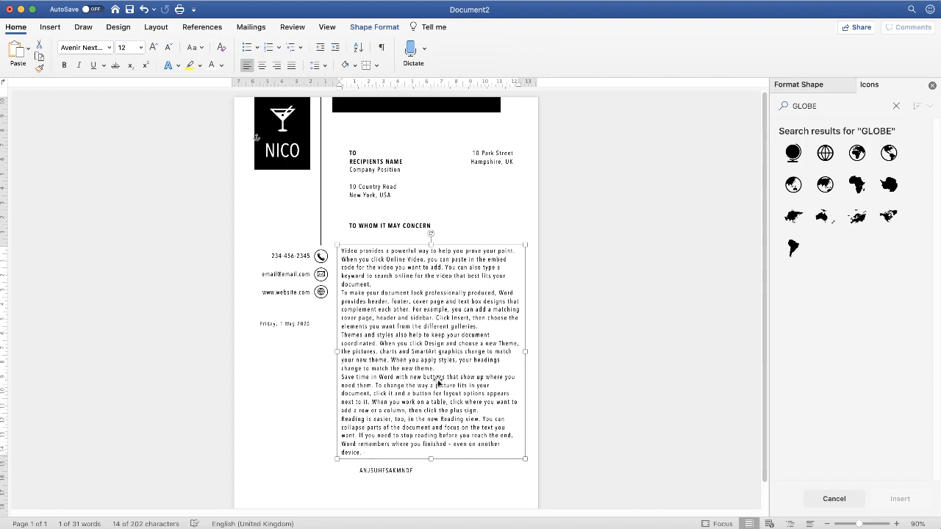
left_click(363, 452)
left_click_drag(363, 452, 342, 420)
key("BackSpace")
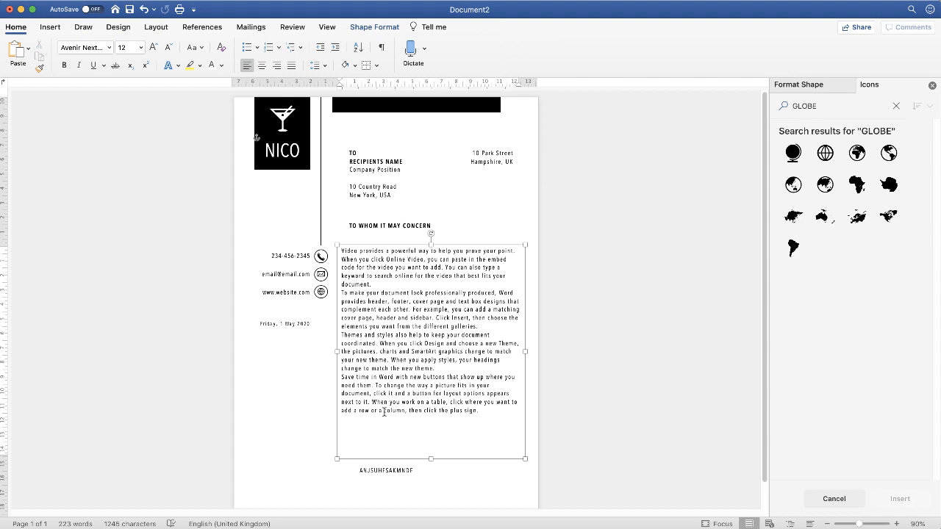
- Separate the four body paragraphs with blank lines and resize their text box to line up with the salutation and fit all the text
left_click_drag(335, 458, 343, 438)
left_click(407, 283)
key("Return")
left_click(411, 343)
key("Return")
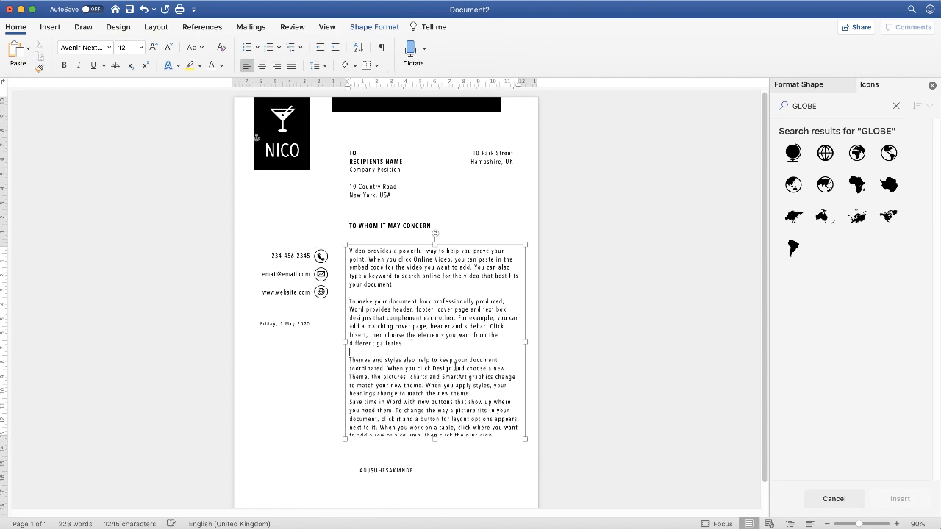
left_click(482, 394)
key("Return")
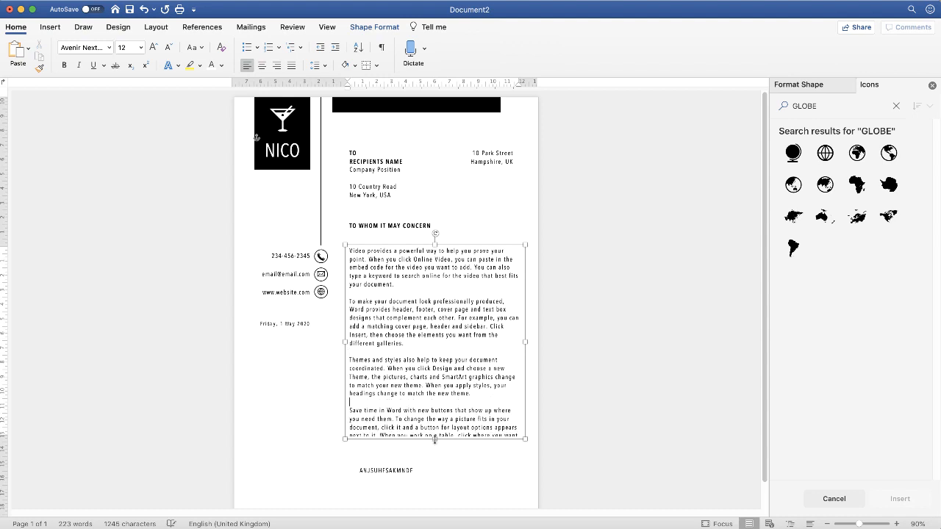
left_click_drag(434, 439, 433, 464)
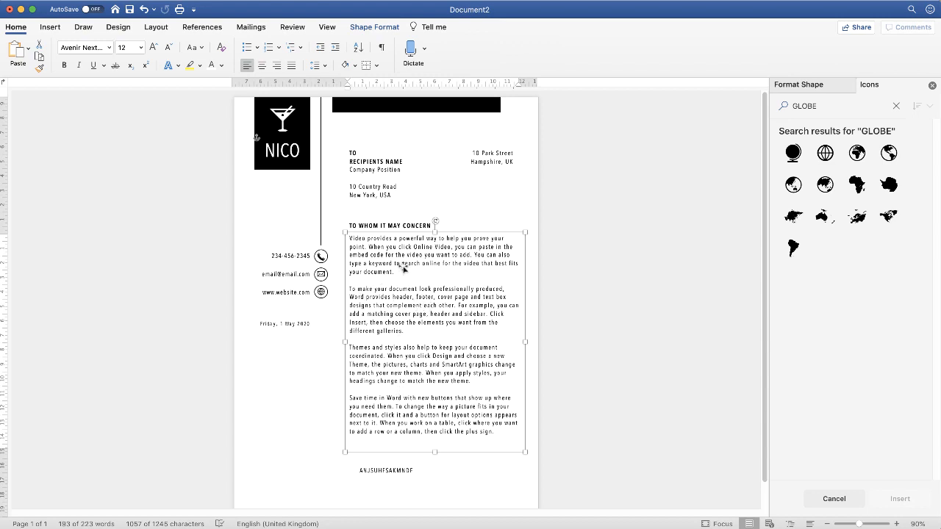
- Move the placeholder box below the body text to about 7.74 cm from the left, in line with the paragraphs, and slightly higher
left_click(361, 474)
left_click_drag(386, 472, 376, 467)
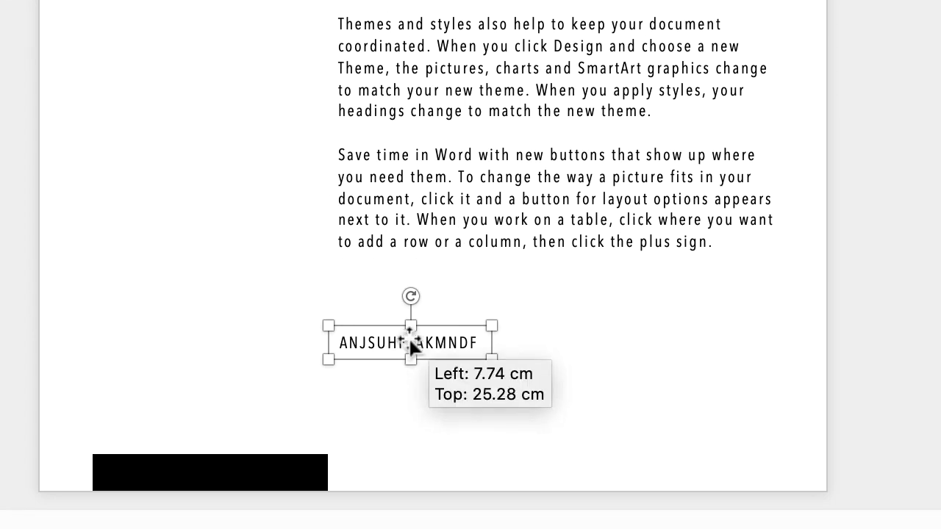
left_click_drag(408, 336, 403, 332)
- Replace the bottom placeholder text with "Your Sincerely", a blank line and the sender's full name in capitals, correcting the closing's spelling
left_click(390, 331)
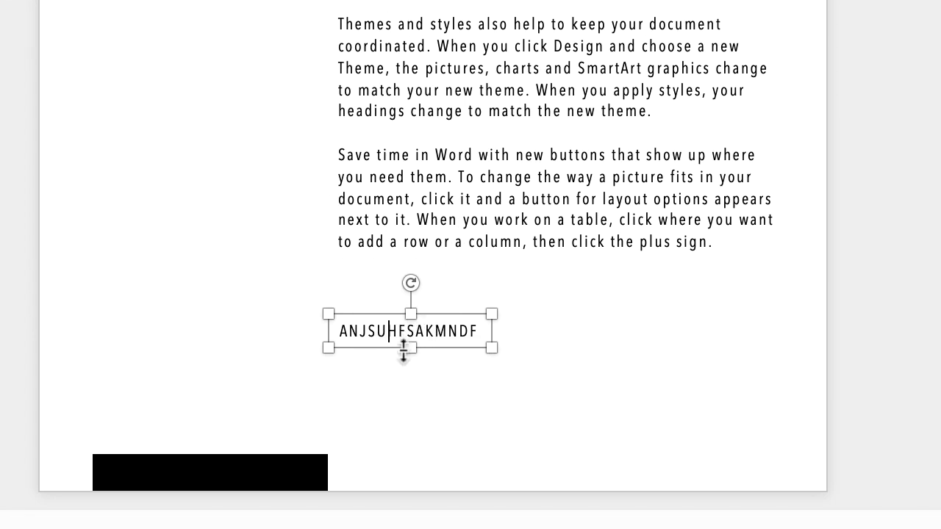
key("super+a")
type("Your Sincerley")
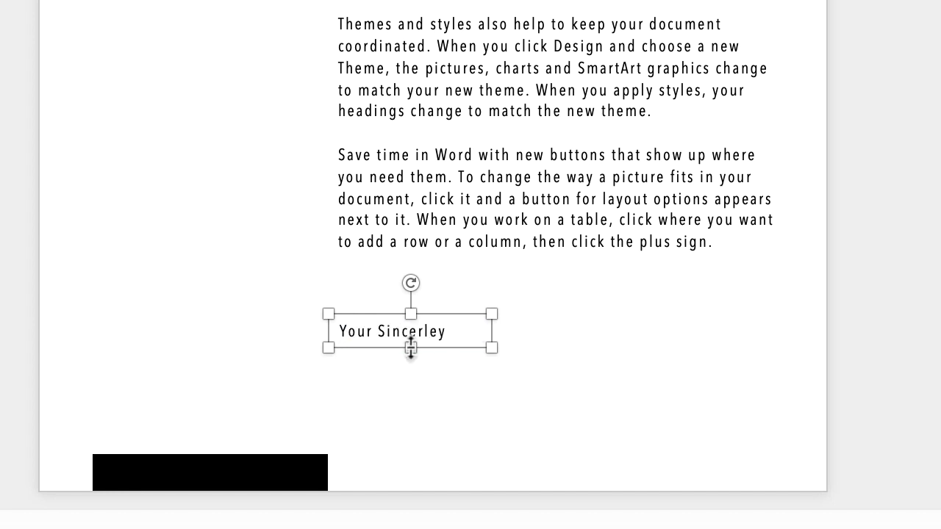
key("Return")
key("Return")
type("LISA DOE")
right_click(405, 329)
key("Escape")
right_click(395, 328)
left_click(441, 340)
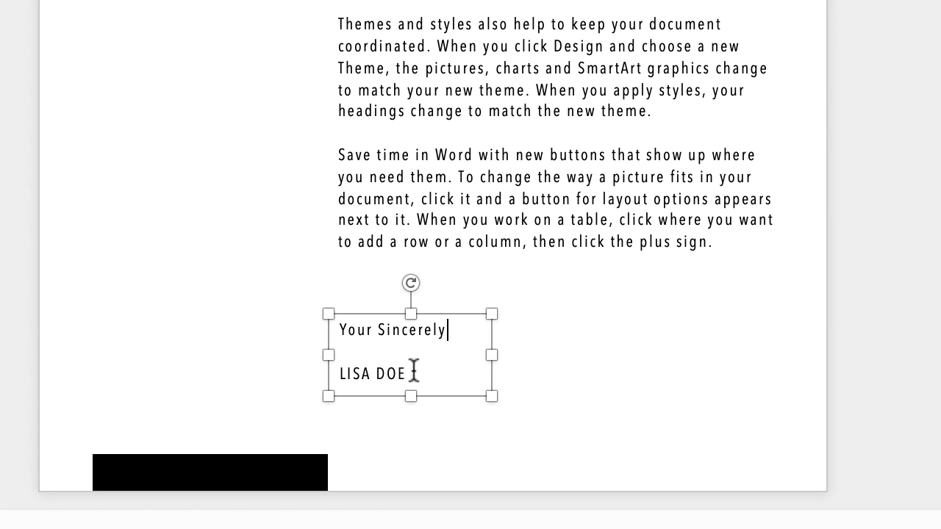
- Set the sender's name below "Your Sincerely" to Avenir Next Condensed Demi Bold
left_click_drag(407, 372, 348, 371)
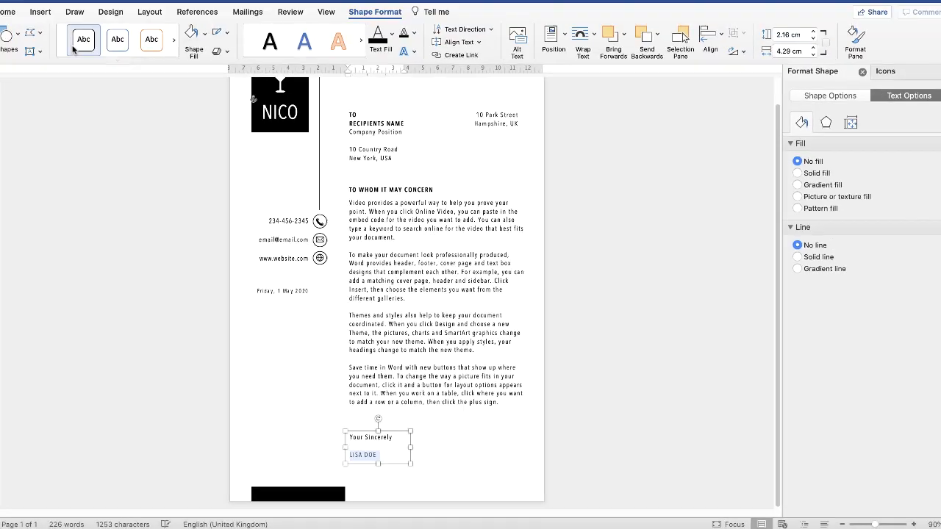
left_click(17, 28)
left_click(111, 49)
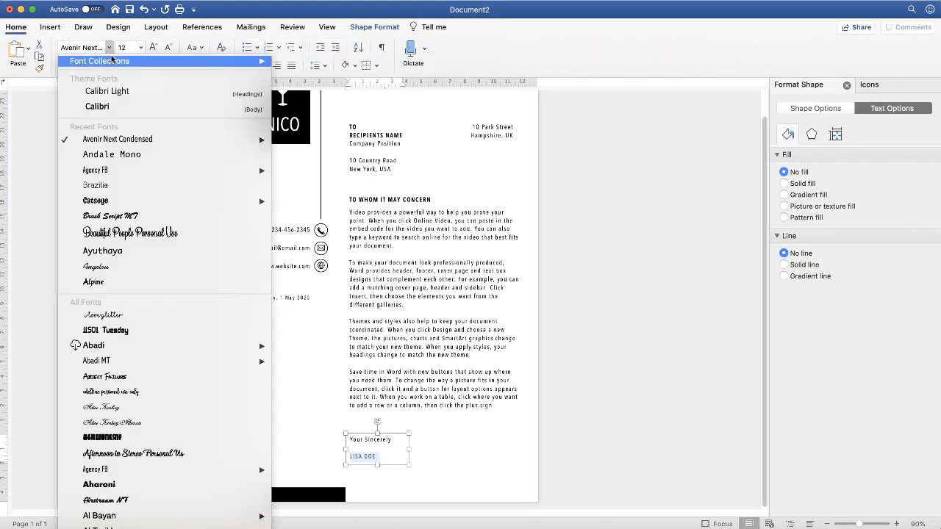
mouse_move(184, 139)
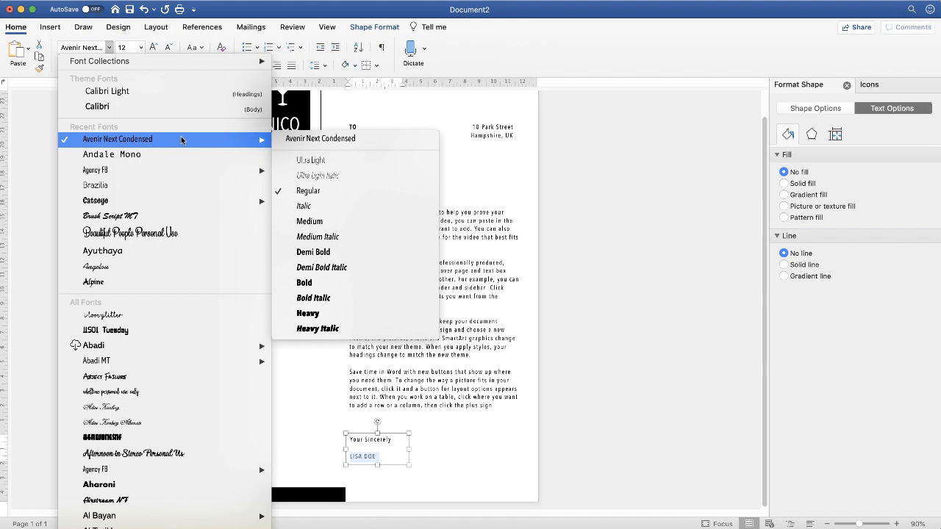
left_click(327, 254)
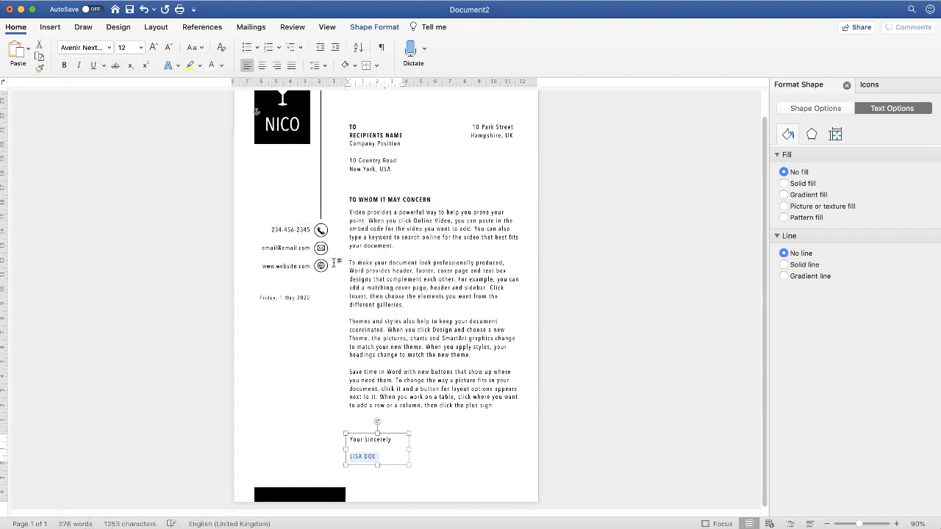
left_click(396, 449)
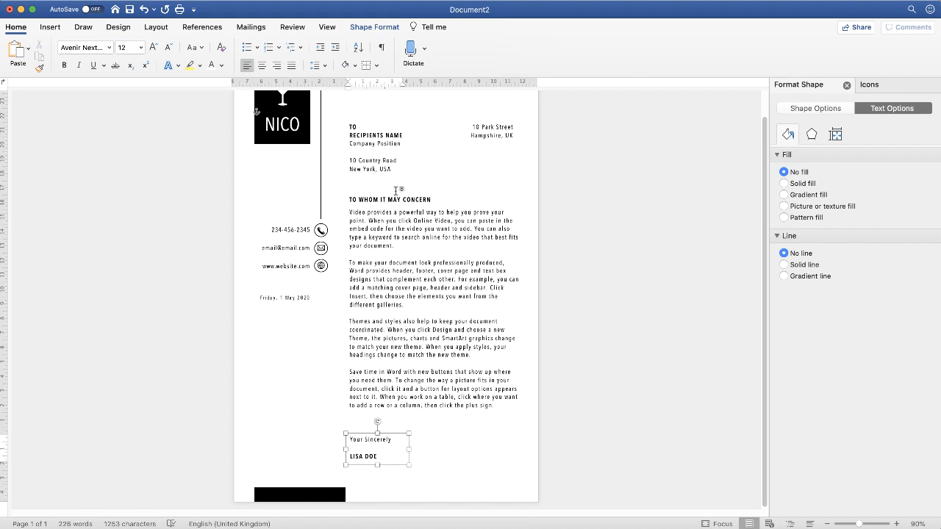
- Align the recipient, salutation, body and sign-off text boxes to the left with one another
left_click(372, 323)
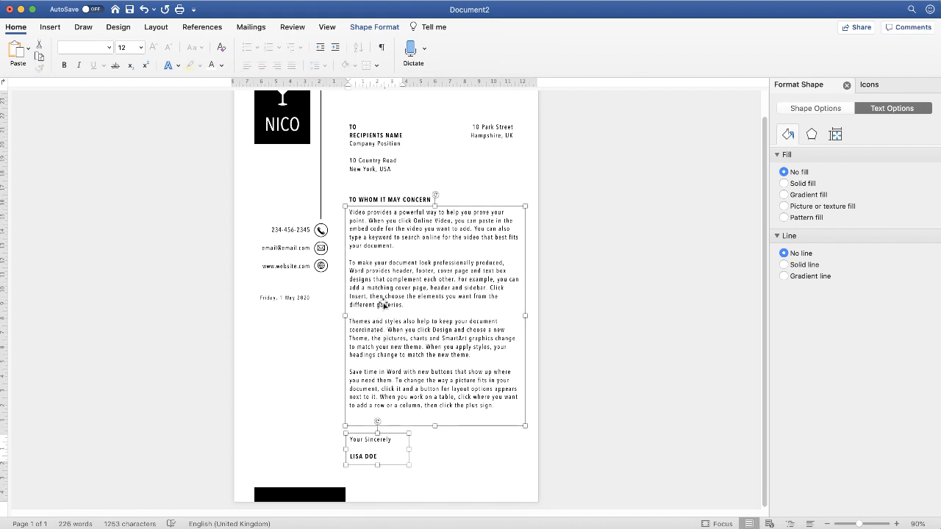
left_click(372, 193, "shift")
left_click(368, 163, "shift")
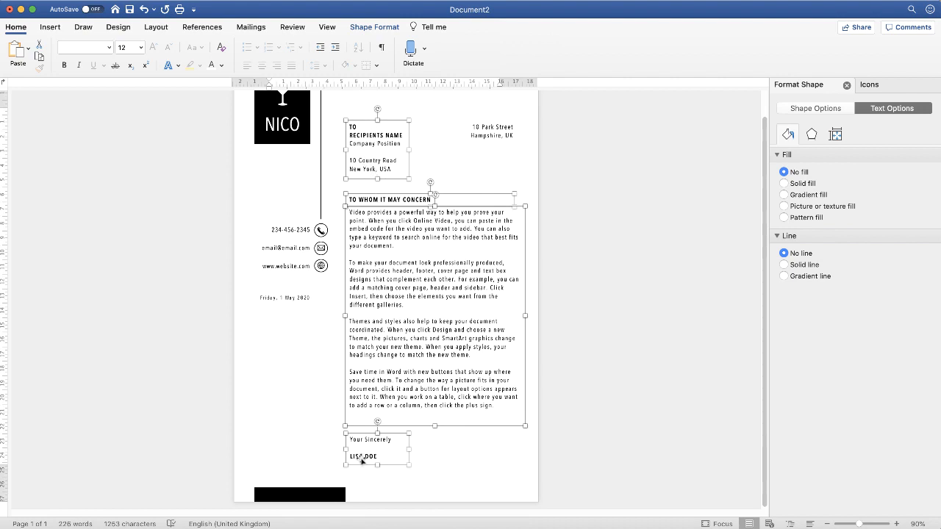
left_click(374, 28)
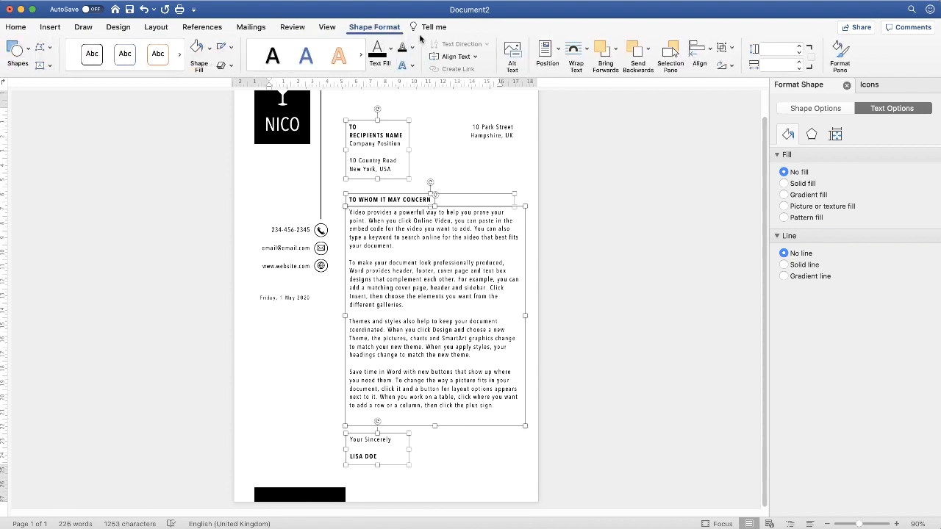
left_click(711, 51)
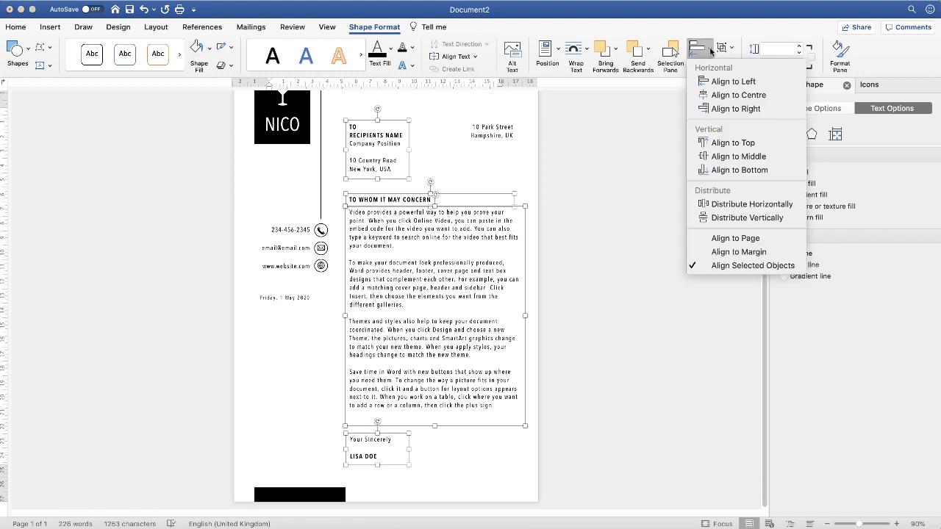
left_click(732, 82)
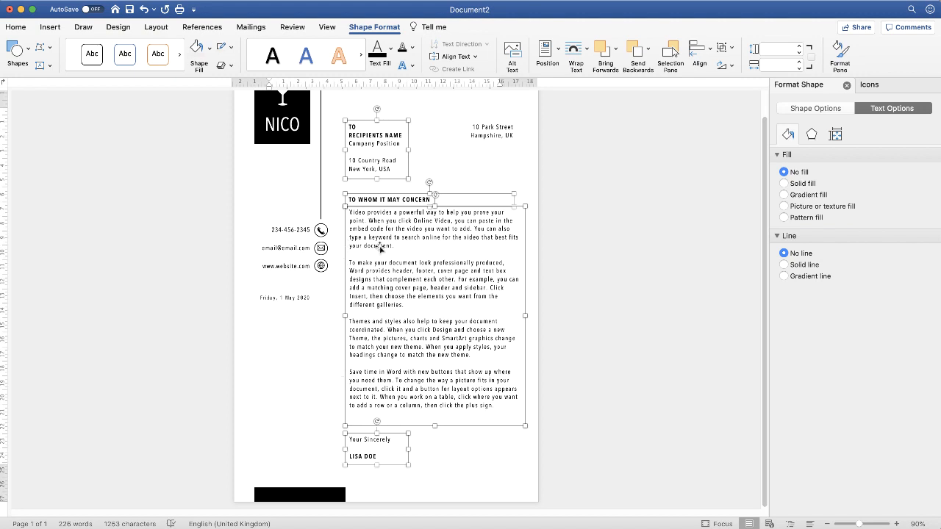
- Group the recipient, salutation, body and sign-off boxes and nudge the group slightly right and down on the page
left_click(732, 48)
left_click(747, 59)
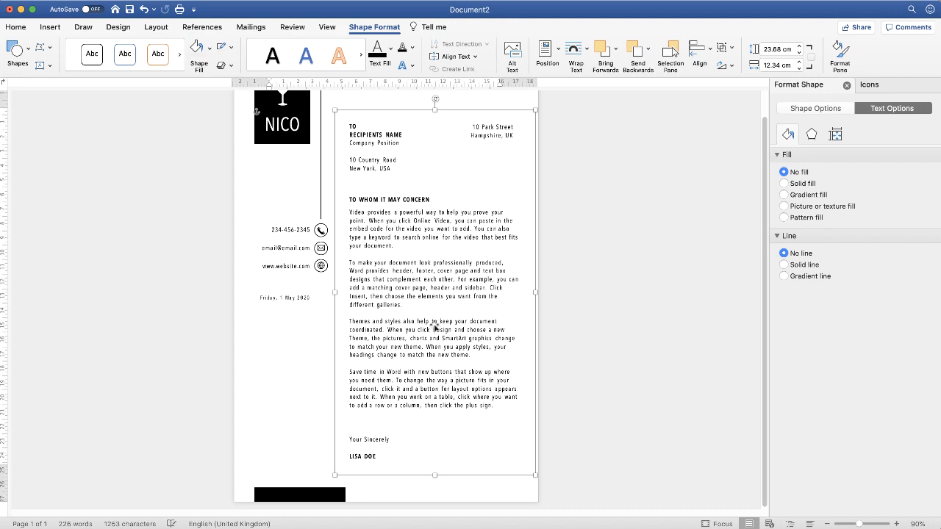
left_click_drag(438, 320, 431, 313)
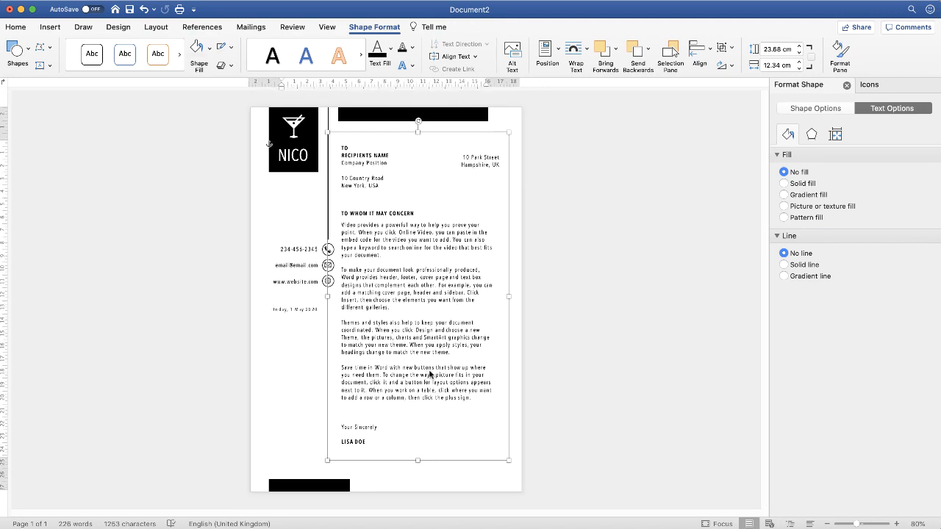
key("Right")
key("Right")
key("Right")
key("Right")
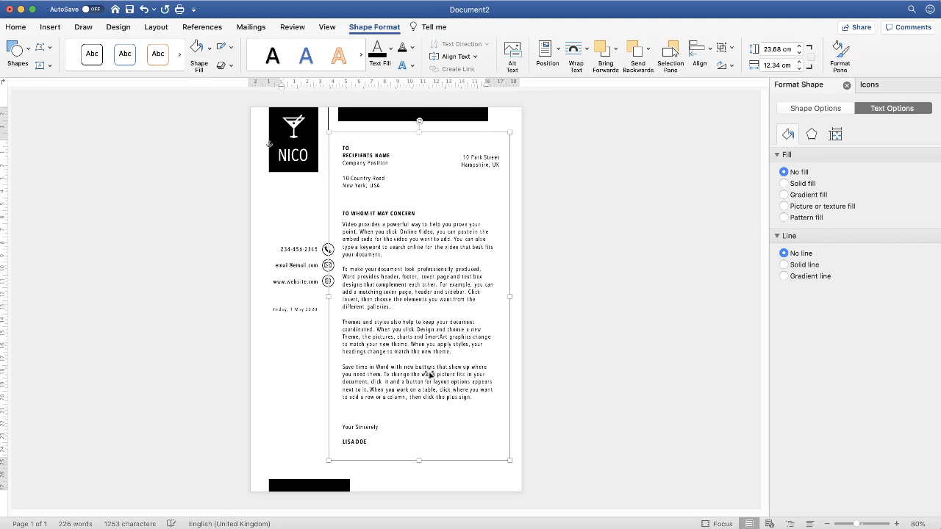
key("Right")
key("Right")
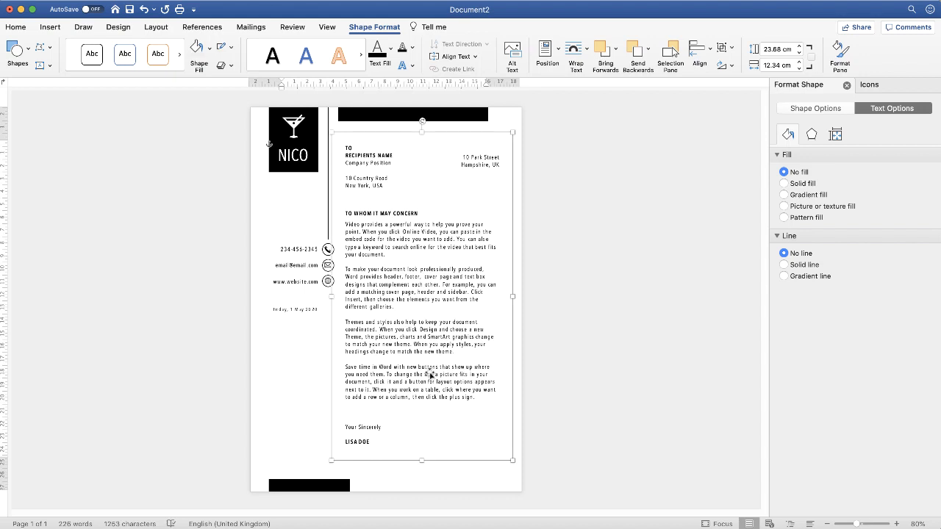
key("Down")
key("Down")
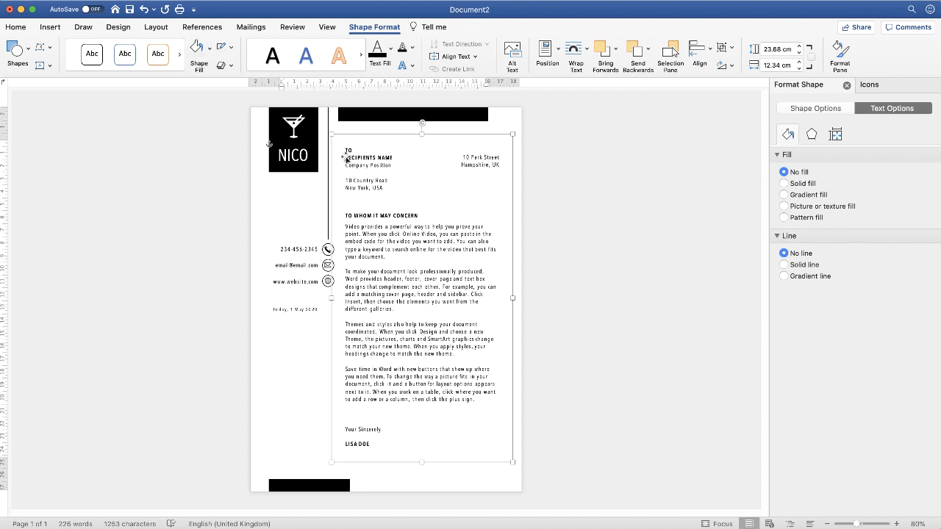
- Ungroup the recipient, salutation, body and sign-off text boxes and deselect them
left_click(732, 50)
left_click(760, 84)
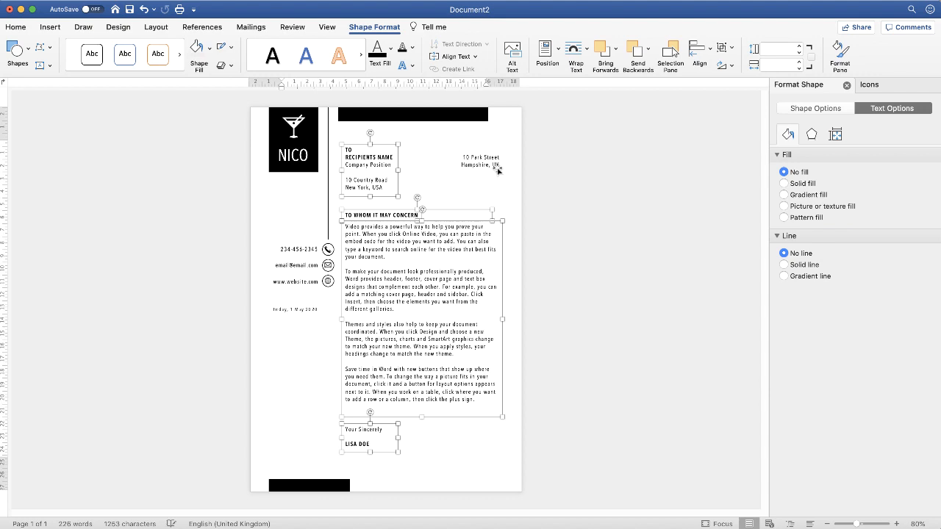
left_click(452, 190)
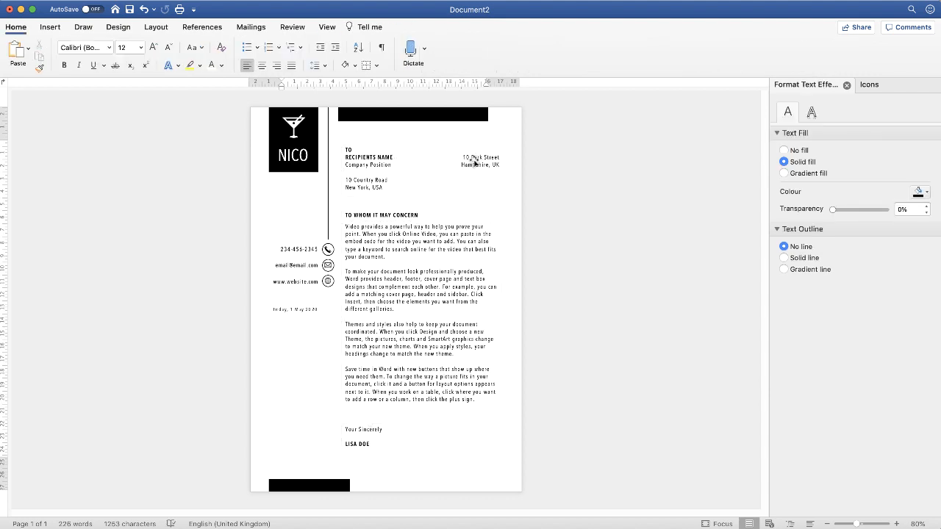
- Align the sender's address box with the recipient box along their top edges
left_click(474, 162)
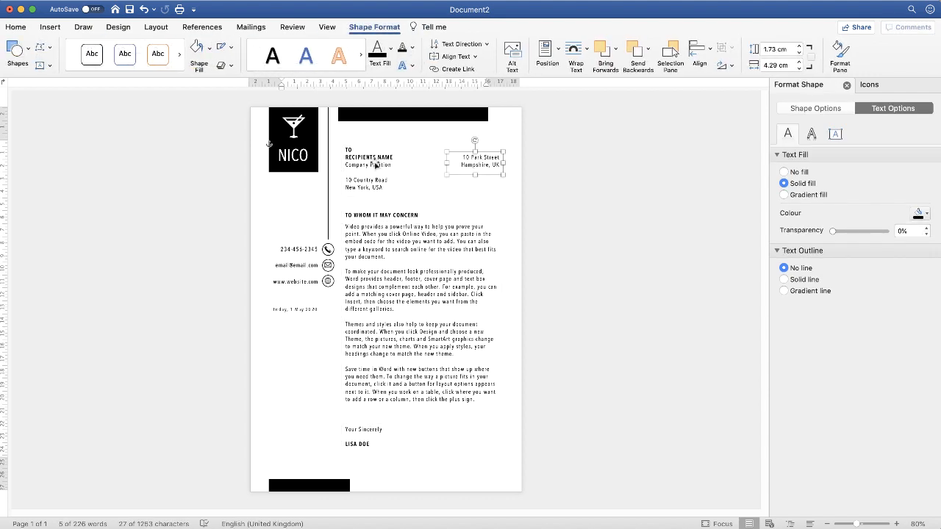
left_click(374, 165, "shift")
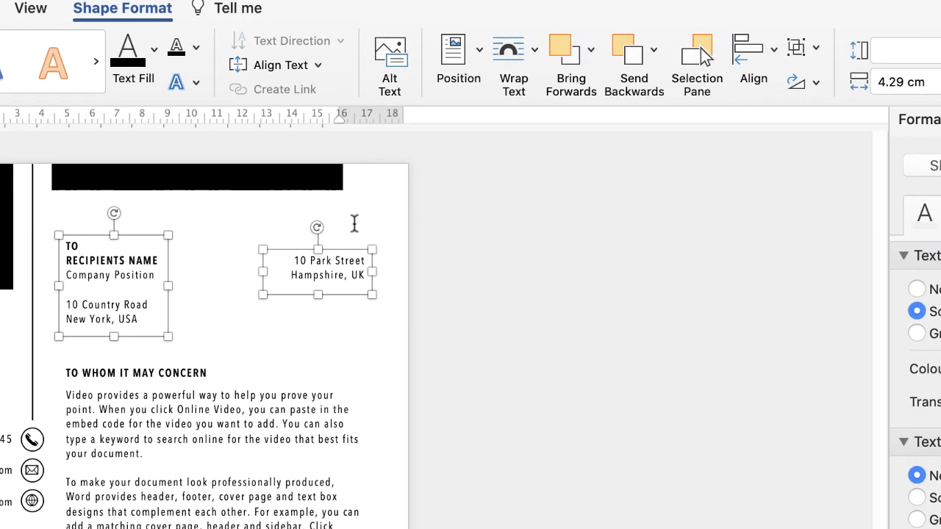
left_click(774, 50)
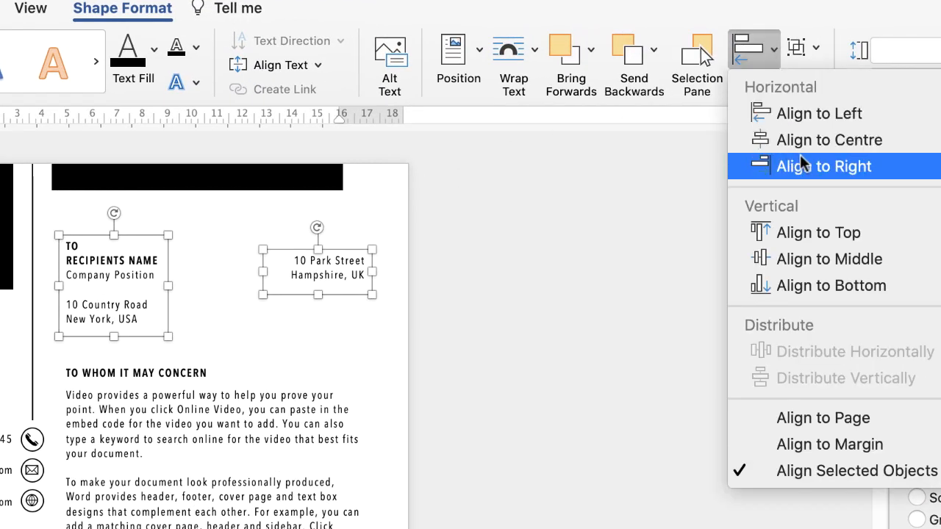
left_click(809, 235)
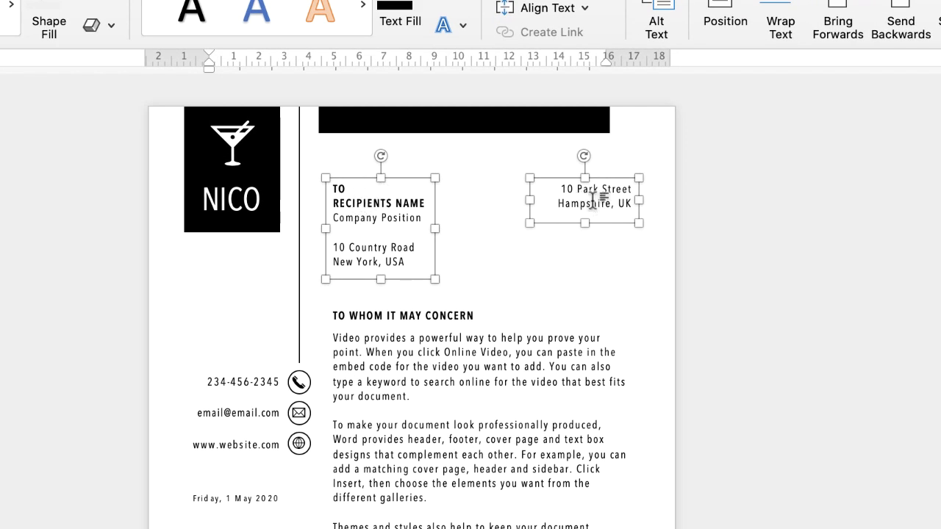
left_click(534, 289)
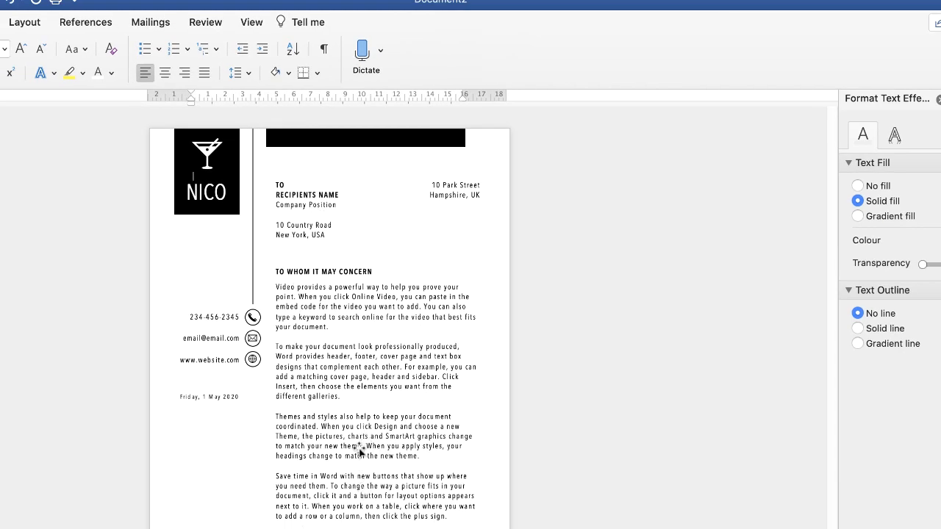
- Group the sign-off, body, salutation, recipient and sender address boxes and move the group slightly down
left_click(332, 413)
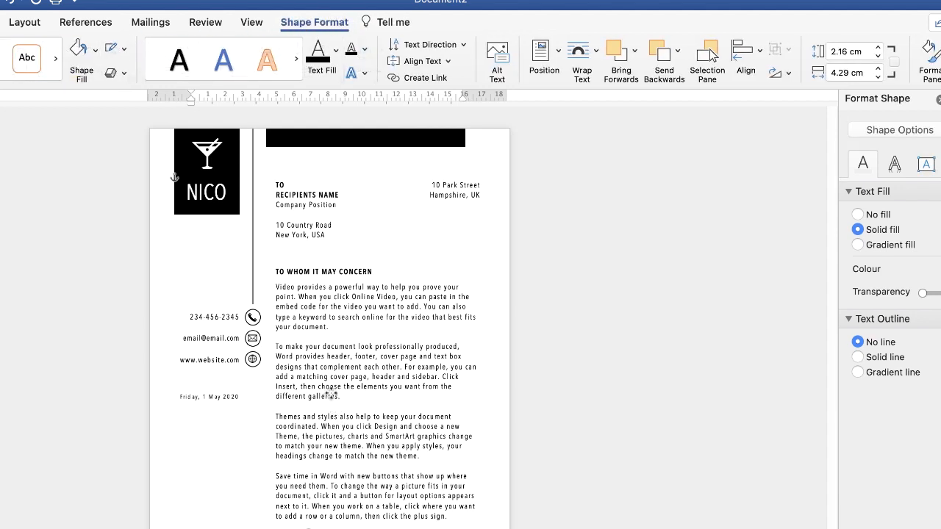
left_click(301, 270, "shift")
left_click(305, 204, "shift")
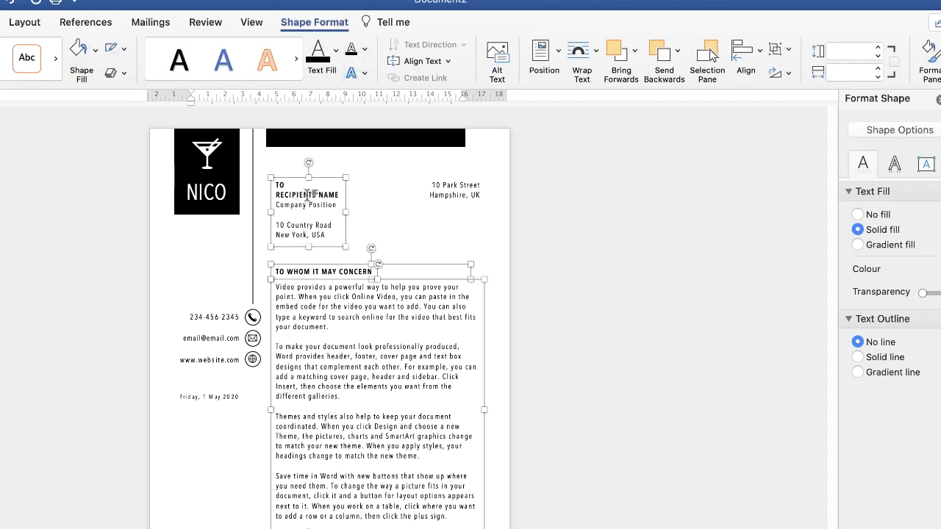
left_click(450, 190, "shift")
left_click(779, 48)
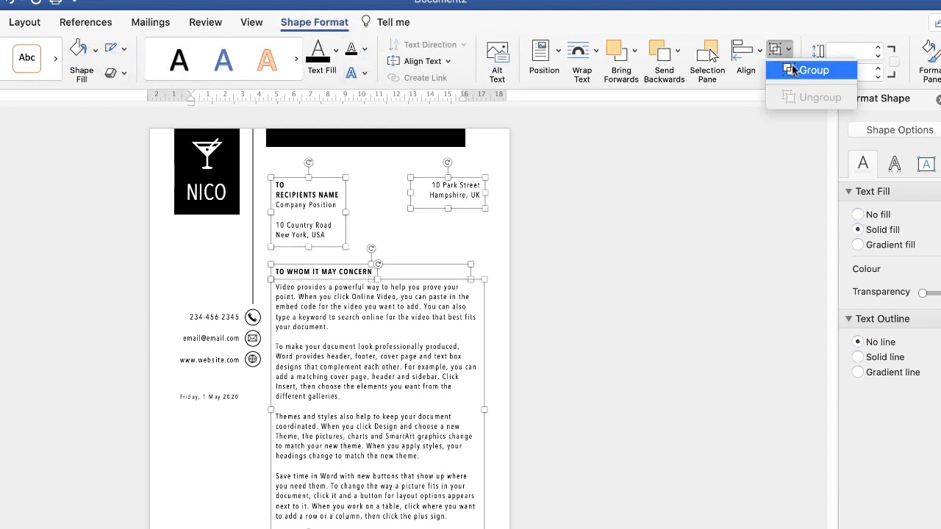
left_click(798, 69)
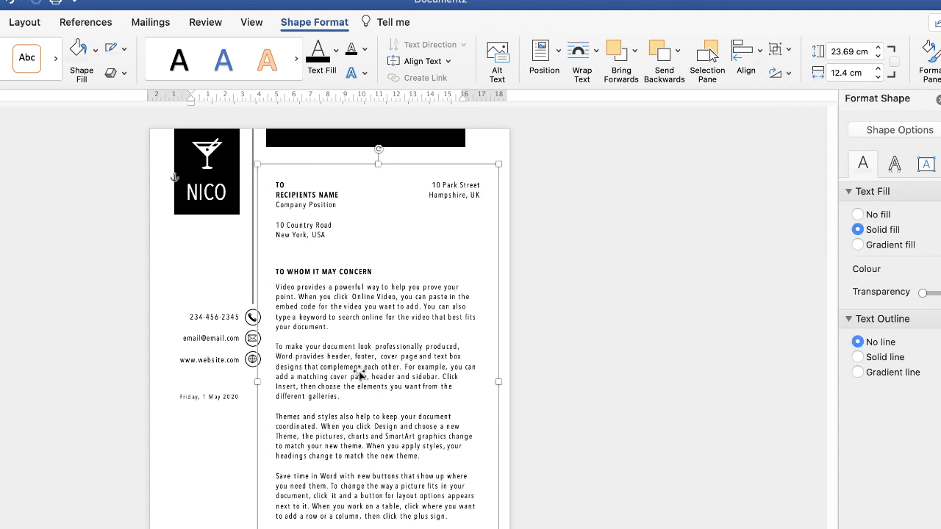
left_click_drag(359, 376, 358, 381)
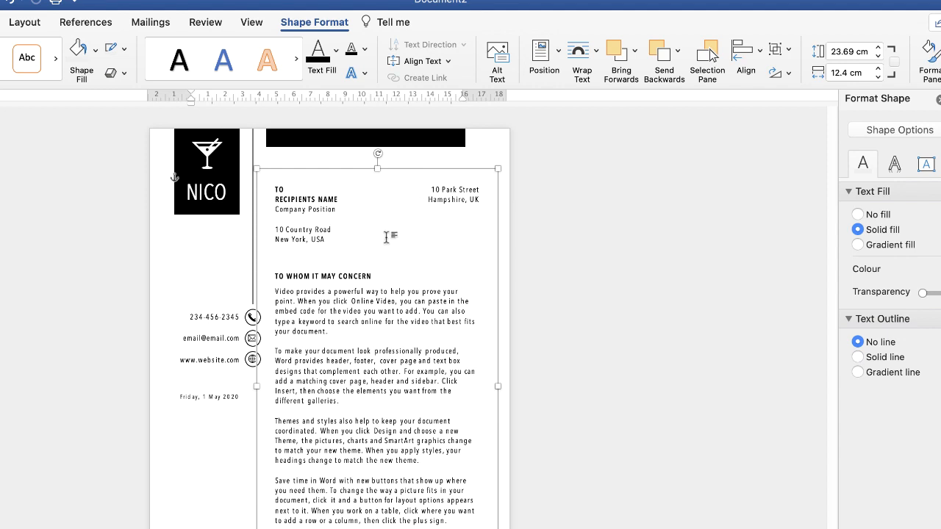
- Move the top black bar right to line up with the letter text, and shift the vertical line and contact icons slightly right
left_click(330, 138)
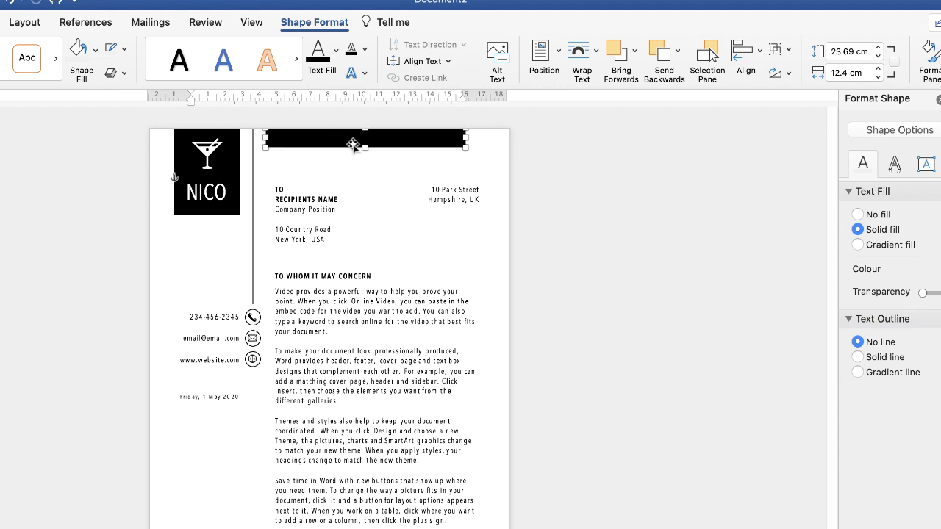
key("Right")
key("Right")
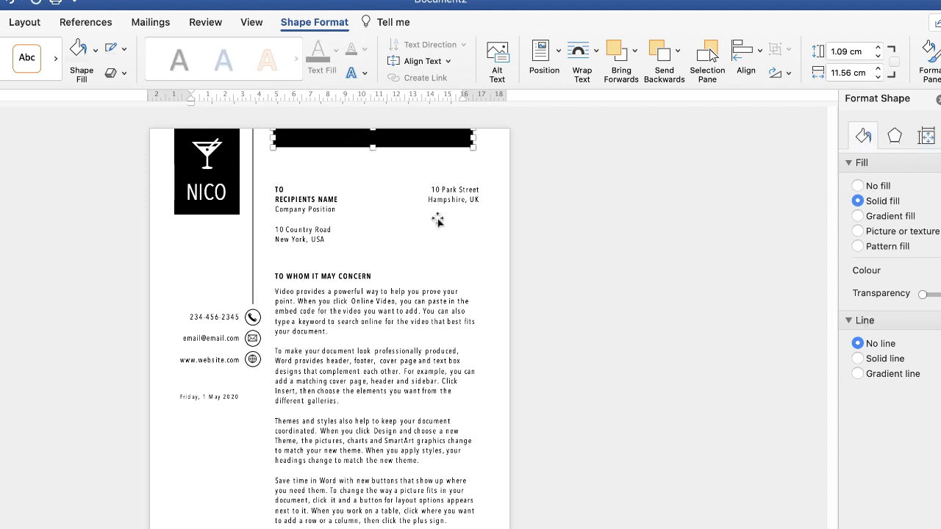
key("Right")
left_click(221, 261)
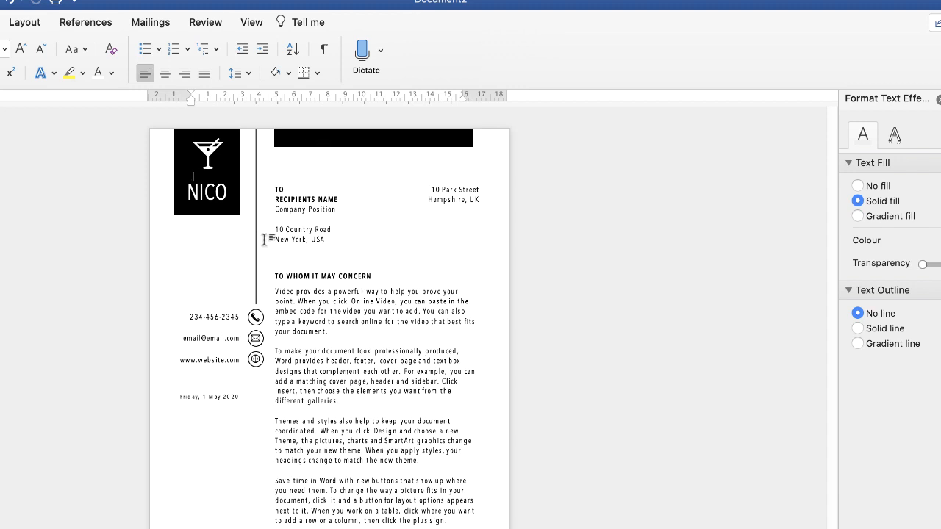
- Group the black square behind the logo with the top and bottom black bars
left_click(217, 209)
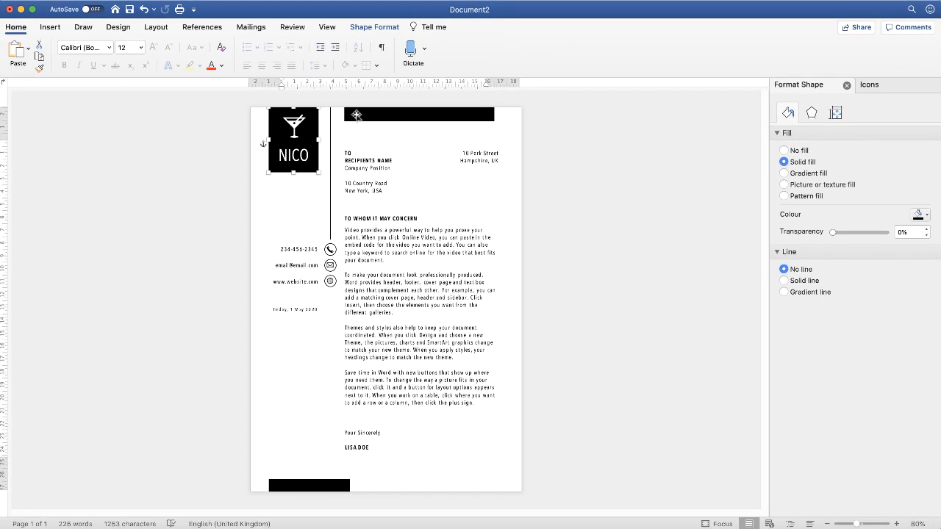
left_click(356, 114, "shift")
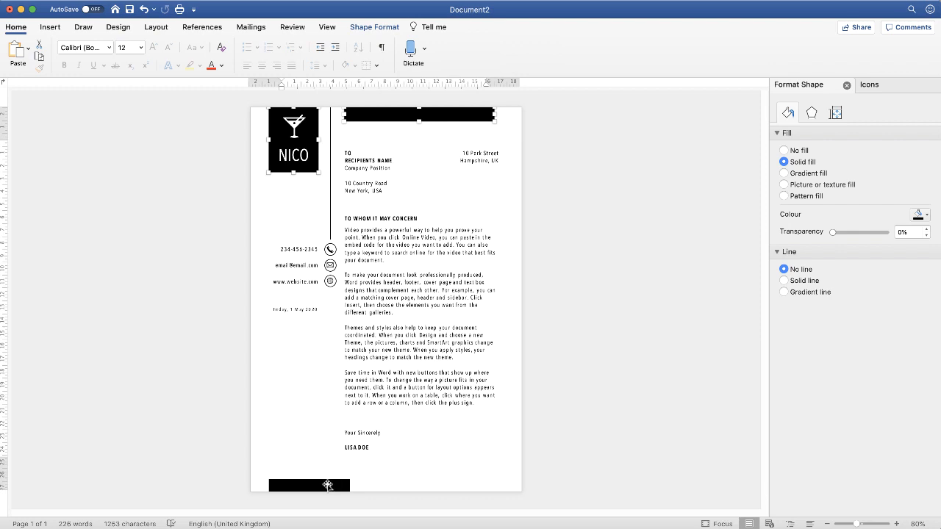
left_click(326, 484, "shift")
left_click(375, 27)
left_click(733, 49)
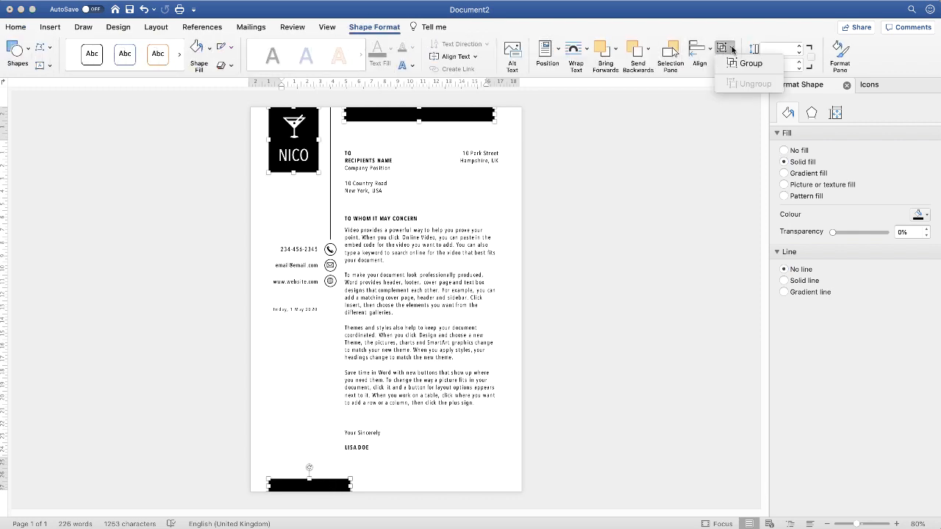
left_click(744, 63)
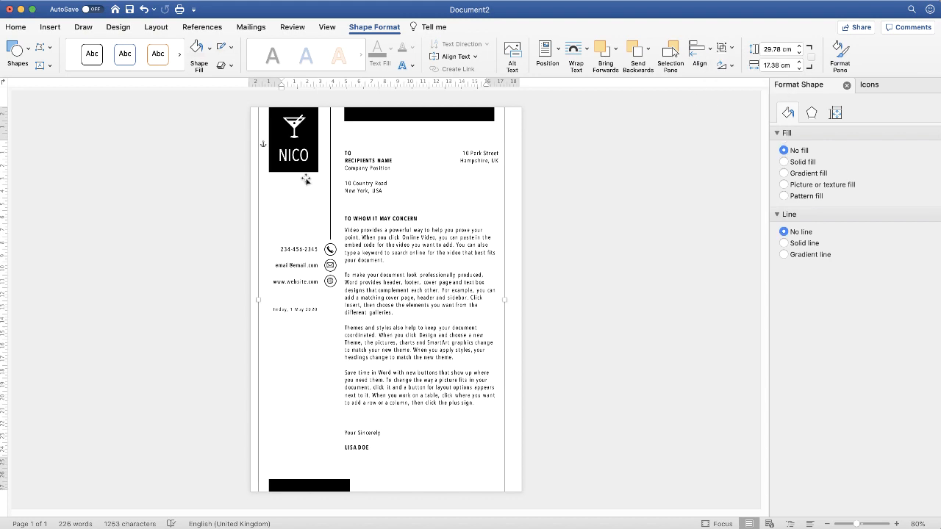
- Shift the NICO martini logo and place it back in the centre of the black square
left_click_drag(277, 159, 299, 165)
left_click(278, 165)
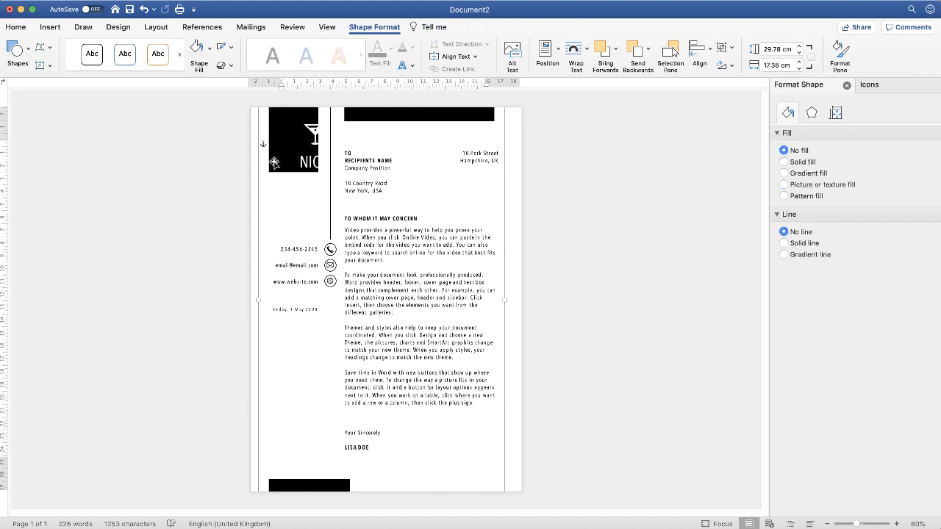
mouse_move(282, 161)
left_mouse_down()
mouse_move(276, 173)
mouse_move(274, 148)
mouse_move(271, 157)
mouse_move(290, 156)
mouse_move(281, 155)
left_mouse_up()
left_click(313, 161)
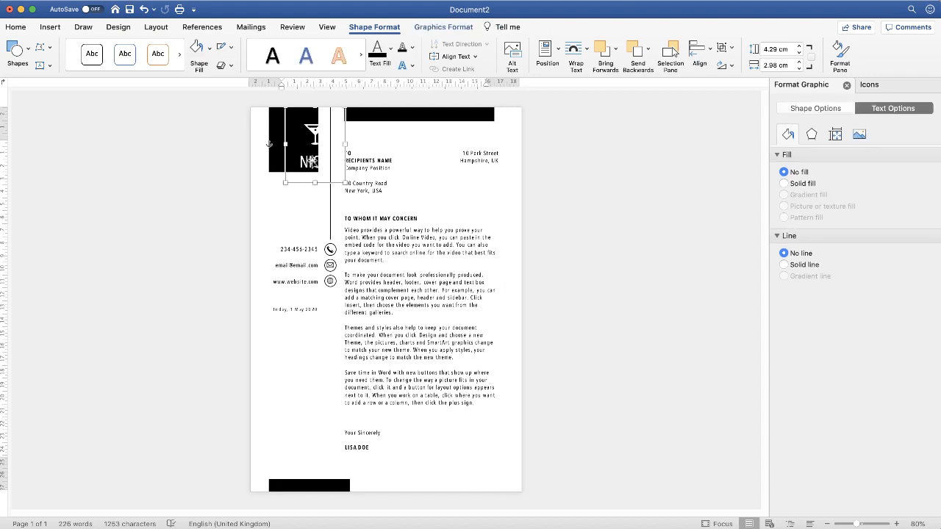
left_click_drag(311, 162, 288, 157)
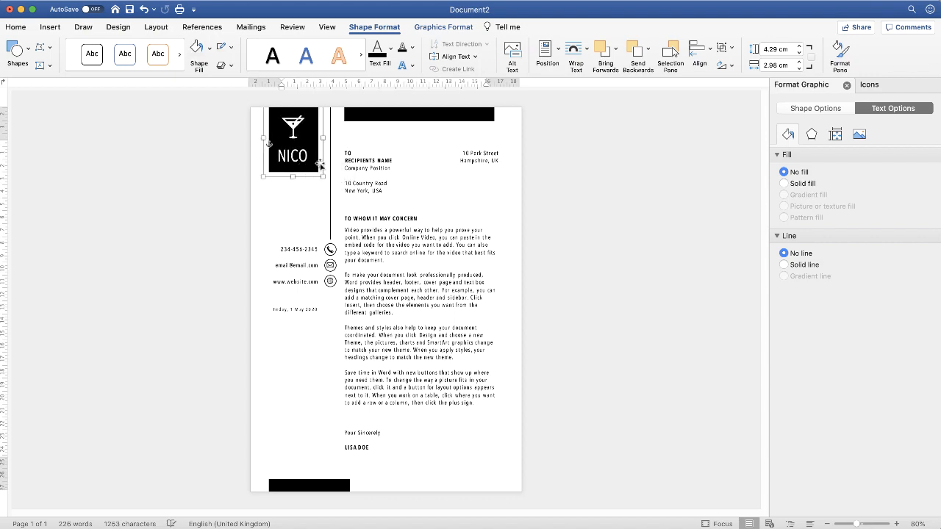
- Group the NICO martini logo with the black square and bars, and nudge the group slightly left
left_click(362, 118, "shift")
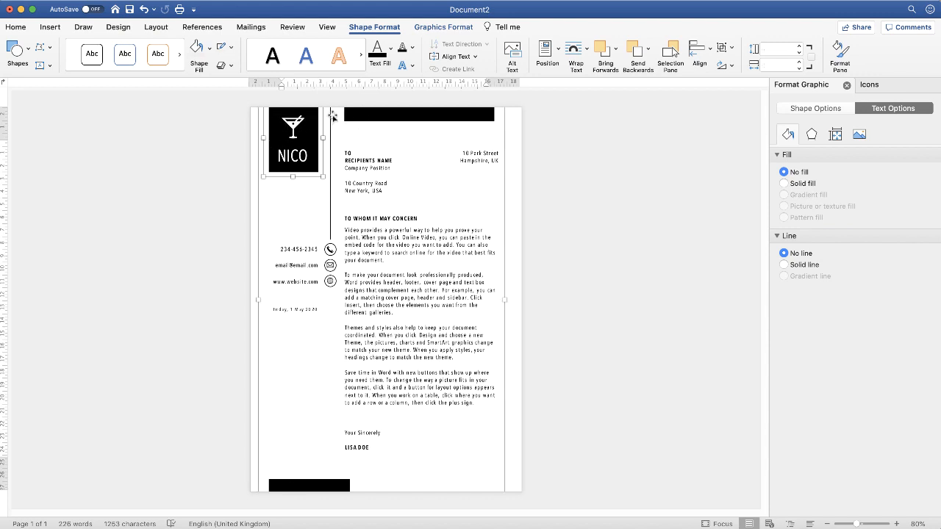
left_click(730, 48)
left_click(746, 66)
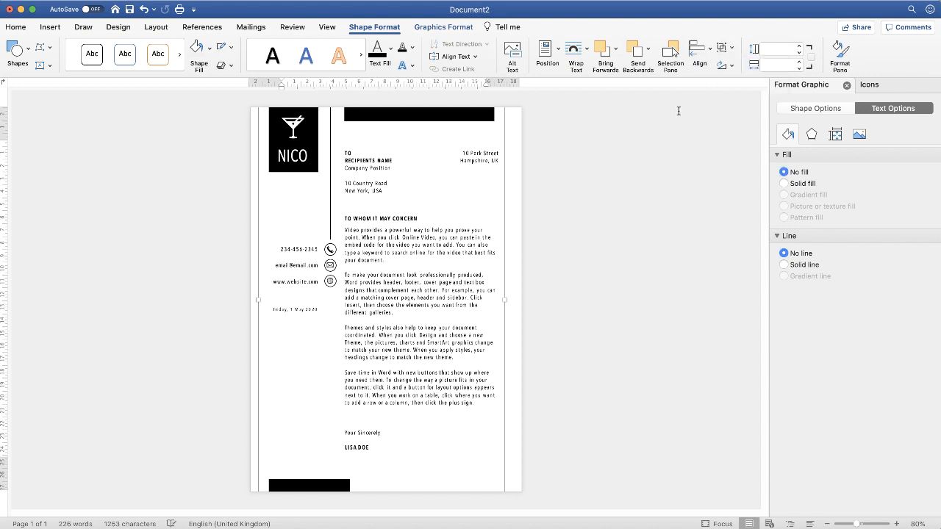
mouse_move(293, 160)
left_mouse_down()
mouse_move(303, 209)
mouse_move(309, 138)
mouse_move(300, 171)
mouse_move(289, 159)
left_mouse_up()
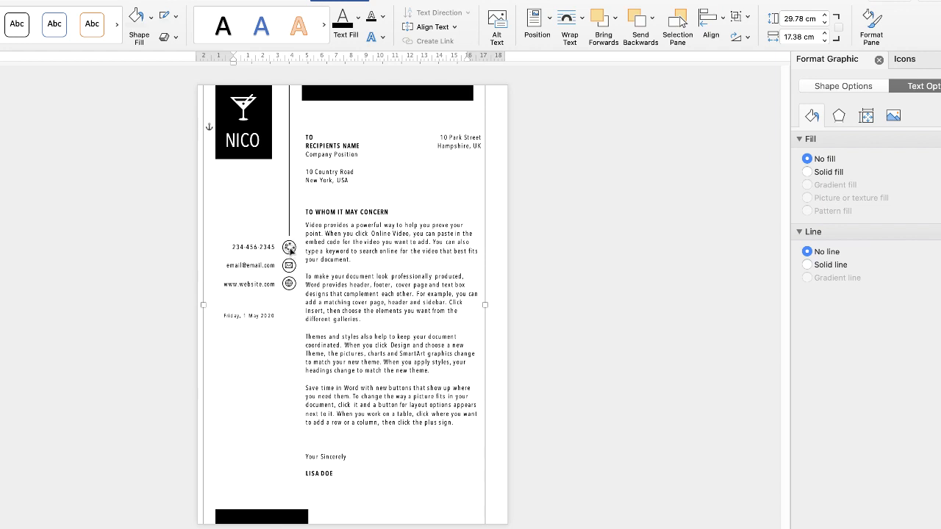
- Group the vertical line with its contact icons and the contact details and date with the logo and black bars
left_click(289, 248)
left_click(249, 257)
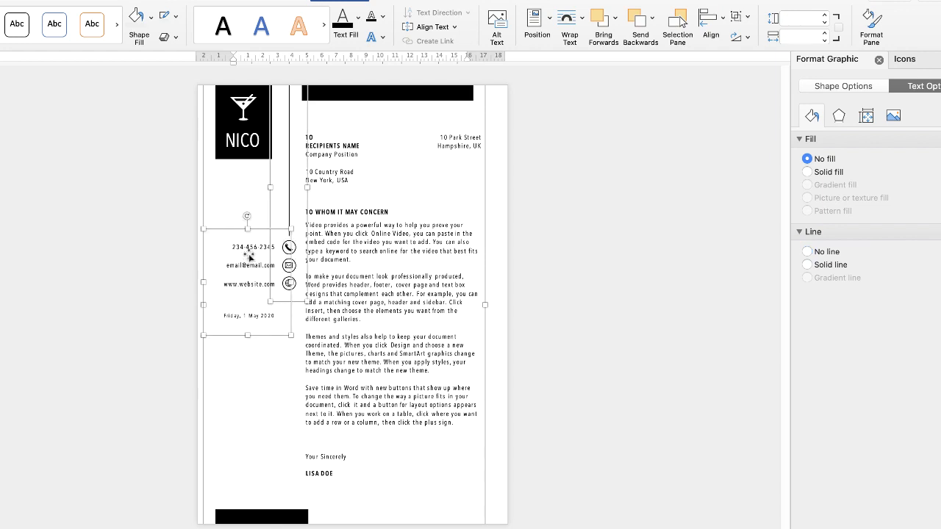
left_click(747, 17)
left_click(768, 35)
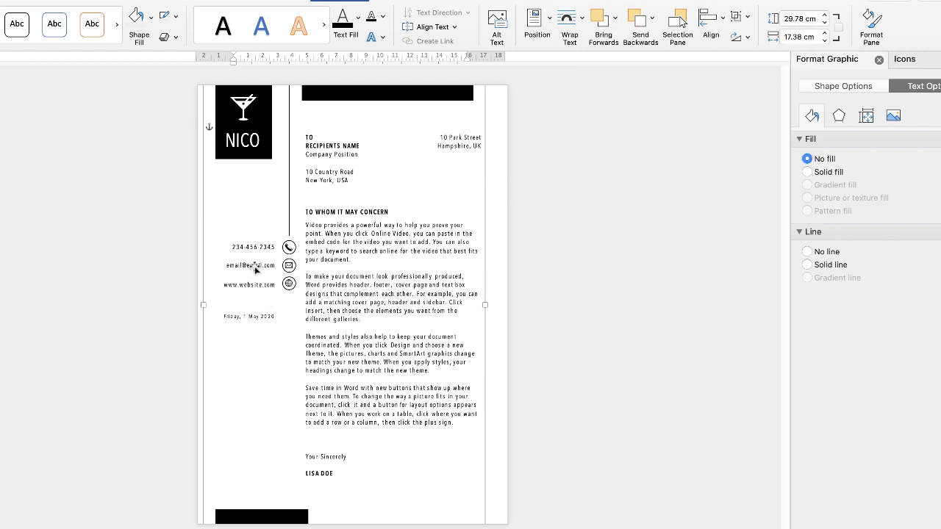
- Move the grouped logo, bars, vertical line and contact details slightly to the right on the page
left_click_drag(255, 268, 277, 264)
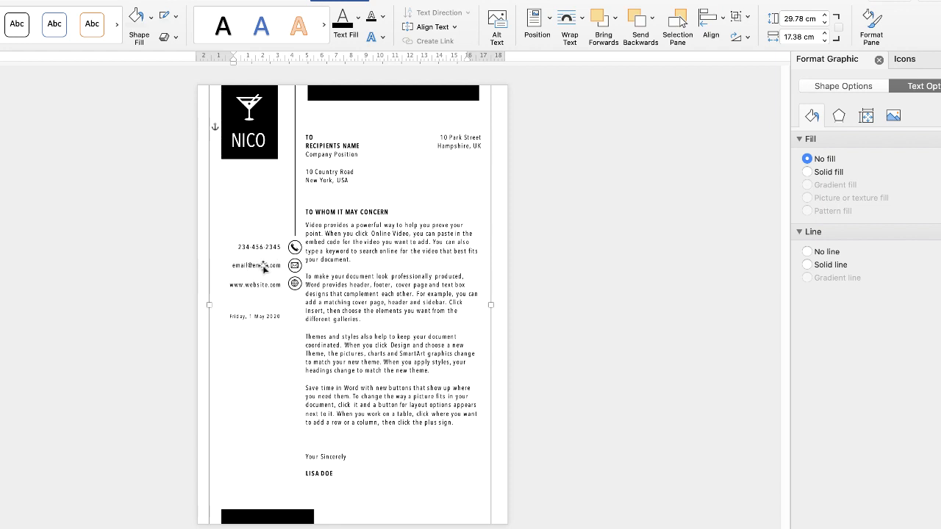
- Test that the grouped email line is still editable by inserting "cncn" before its ending and deleting it again
left_click(248, 267)
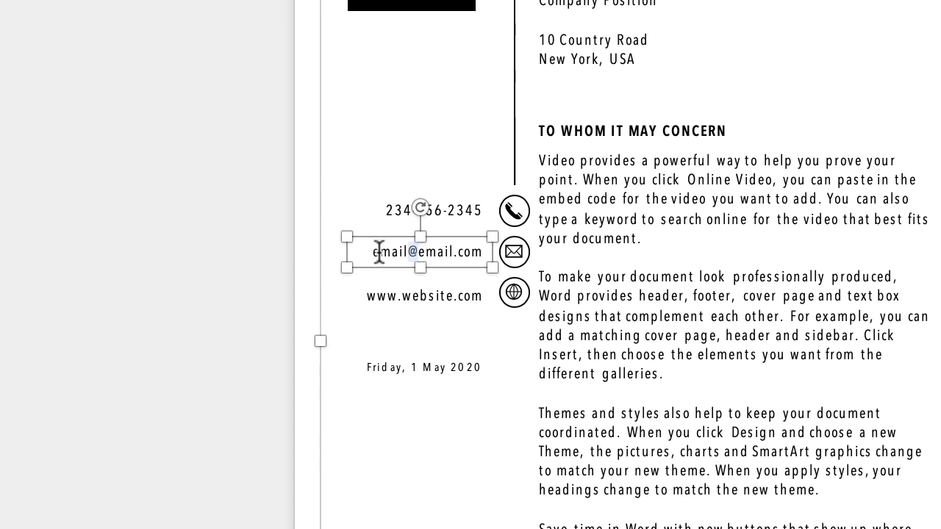
left_click(453, 252)
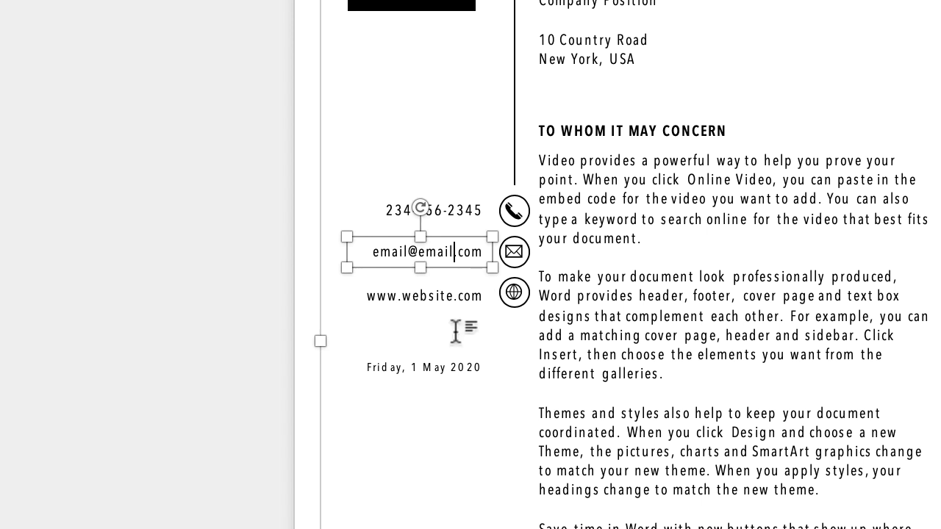
type("cncn")
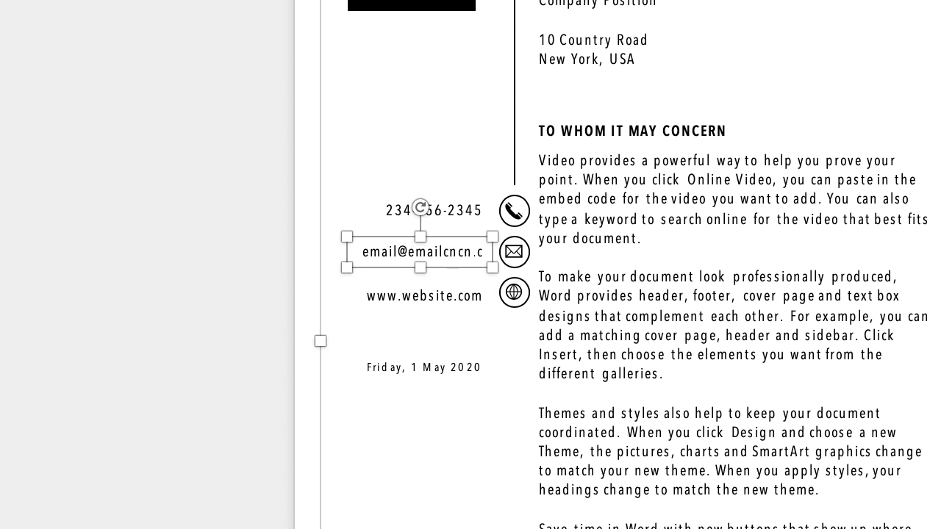
key("BackSpace")
key("BackSpace")
key("BackSpace")
key("BackSpace")
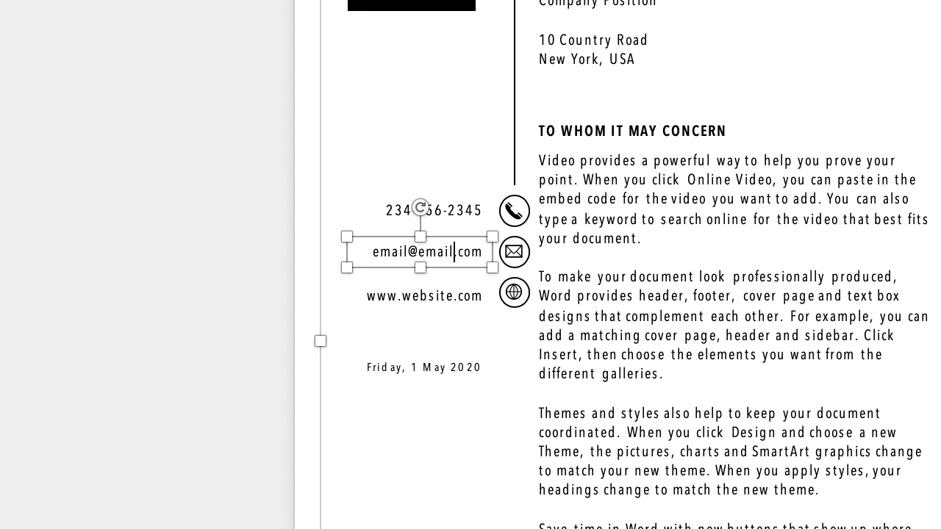
- Nudge the grouped letter text slightly to the right, away from the vertical line, and deselect it
left_click(738, 406)
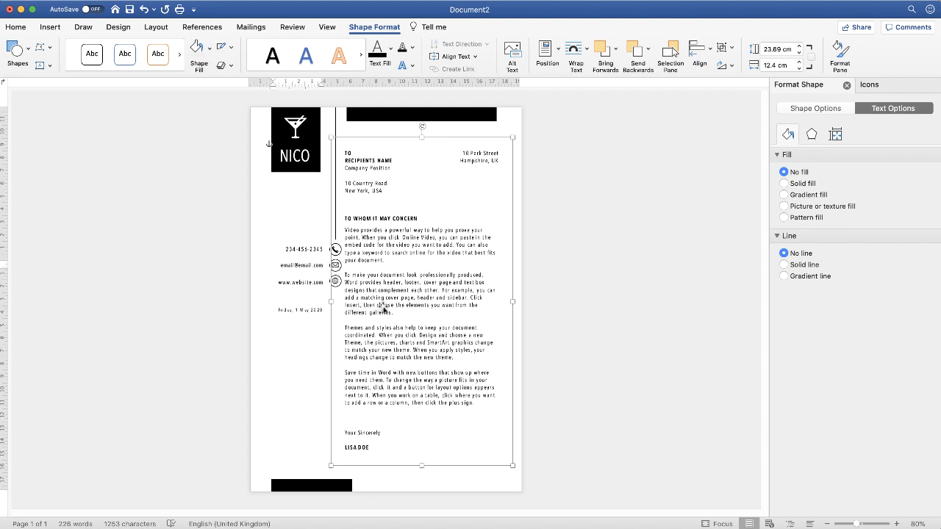
left_click(373, 168)
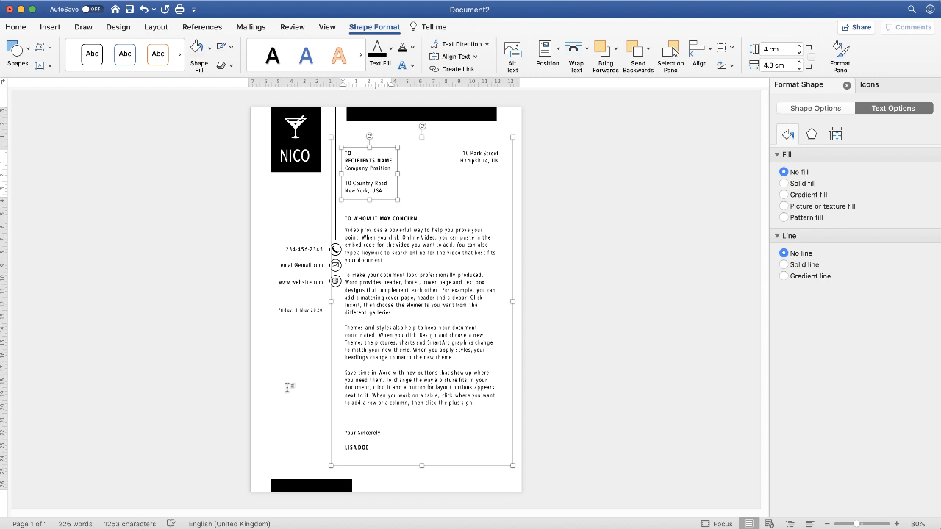
left_click(409, 336)
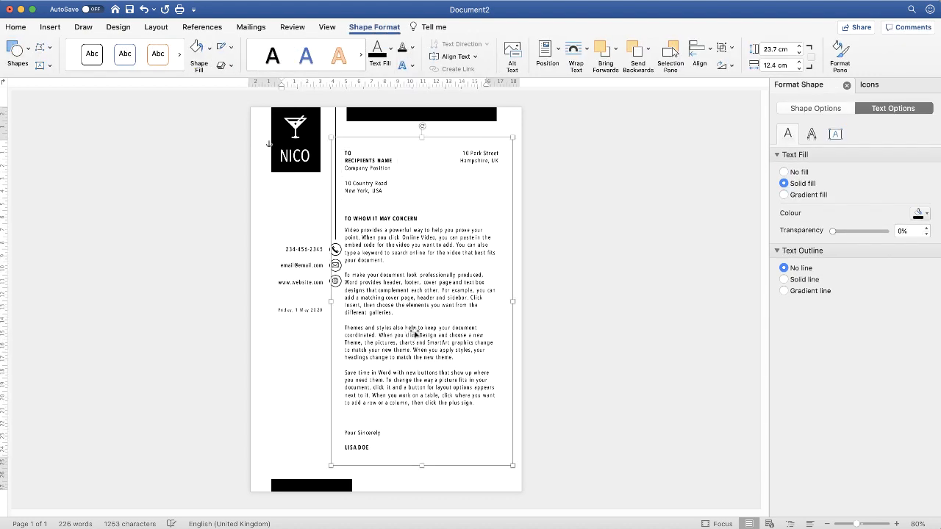
left_click_drag(416, 334, 420, 333)
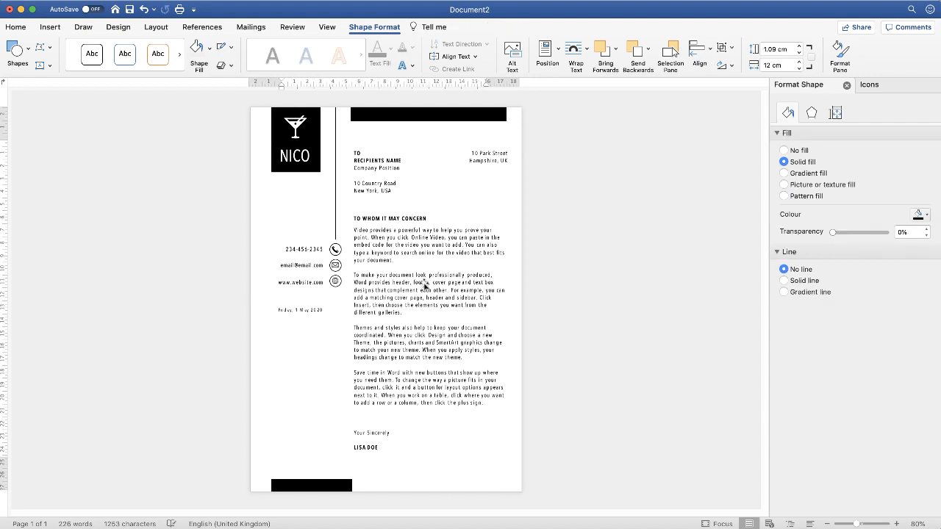
key("Escape")
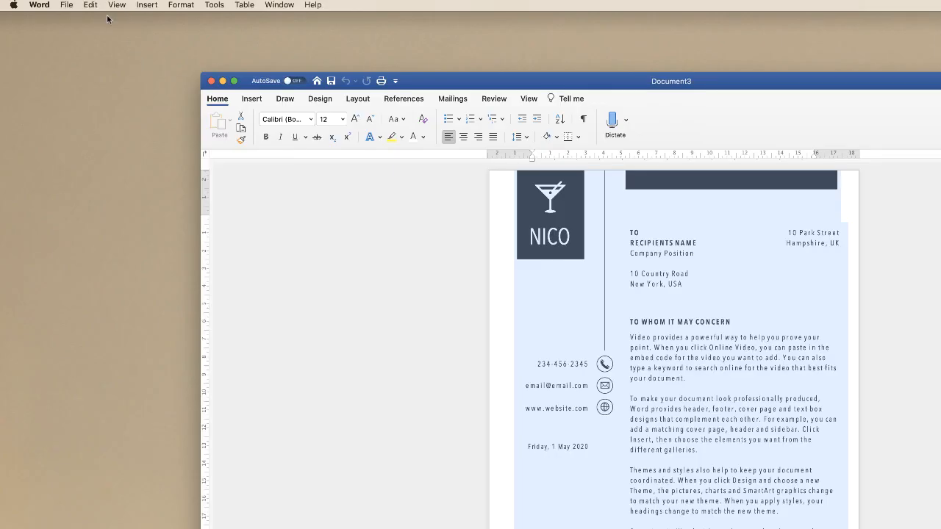
- Save the letterhead as a Word template (.dotx) named Letterhead Template Black in the Templates folder
left_click(67, 6)
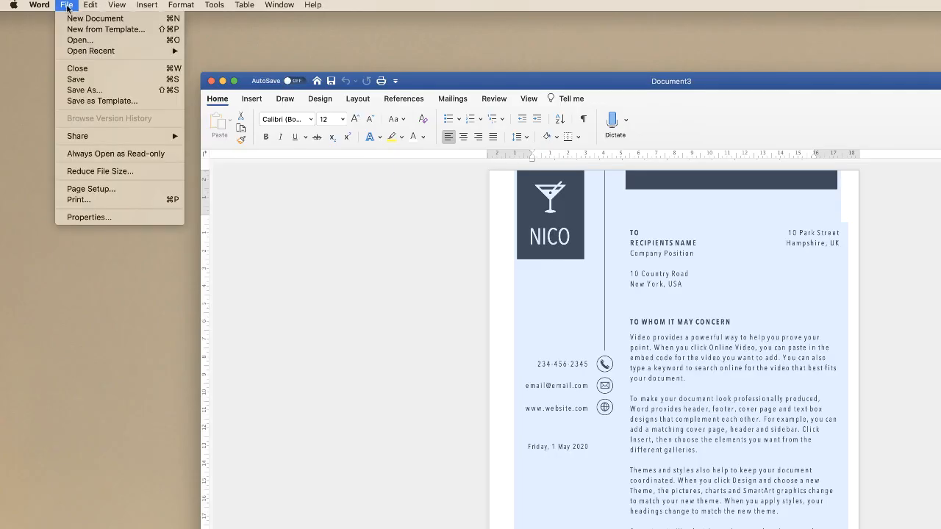
left_click(81, 101)
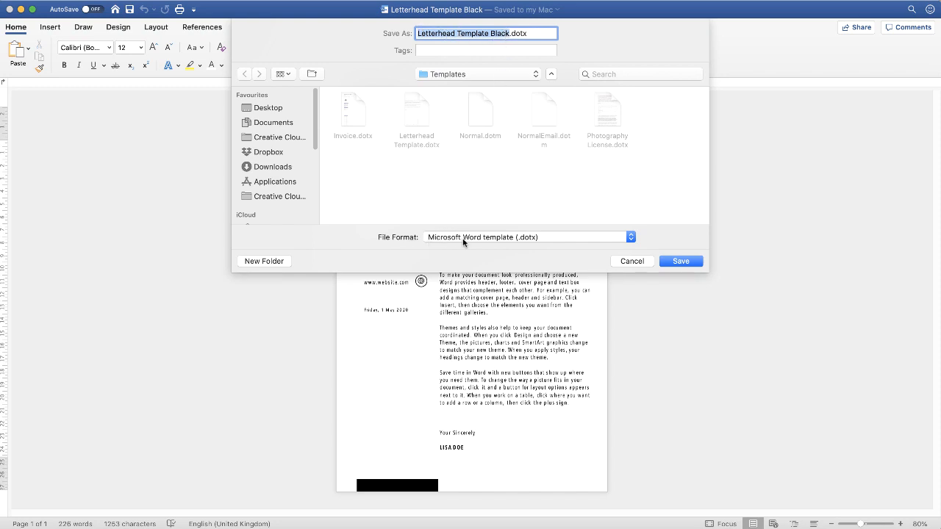
left_click(678, 263)
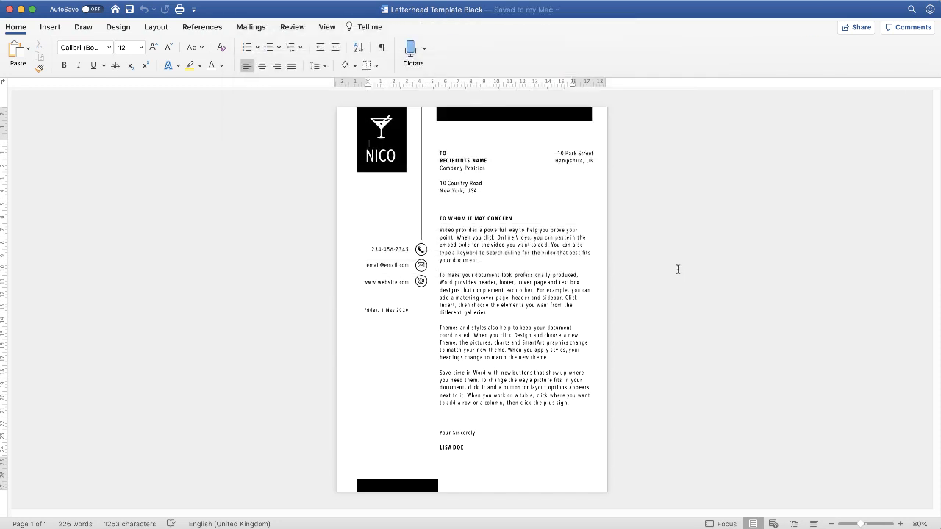
- Locate Letterhead Template Black among the personal templates and close the open template document
left_click(115, 10)
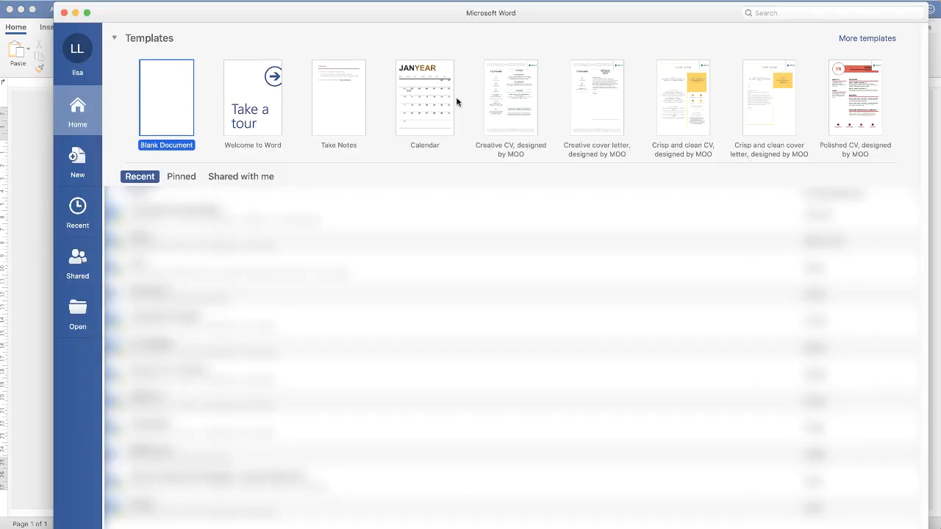
left_click(868, 39)
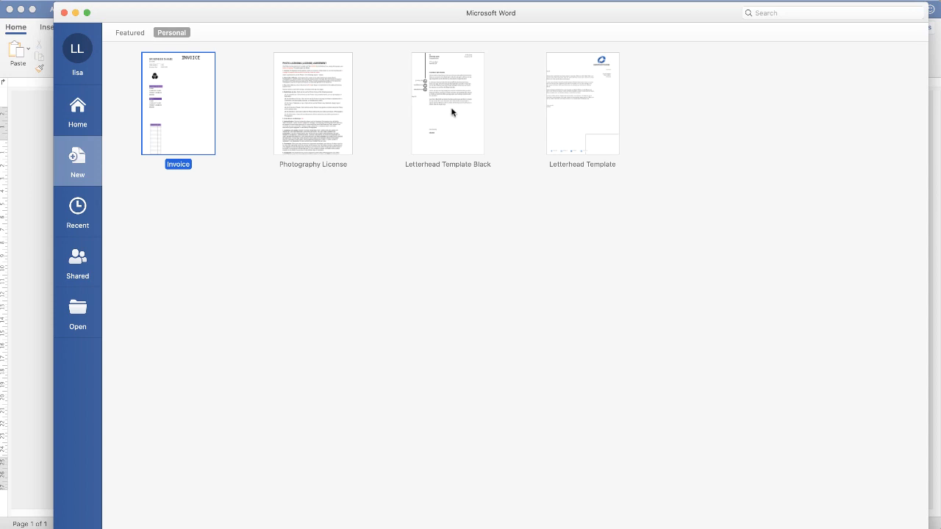
double_click(452, 111)
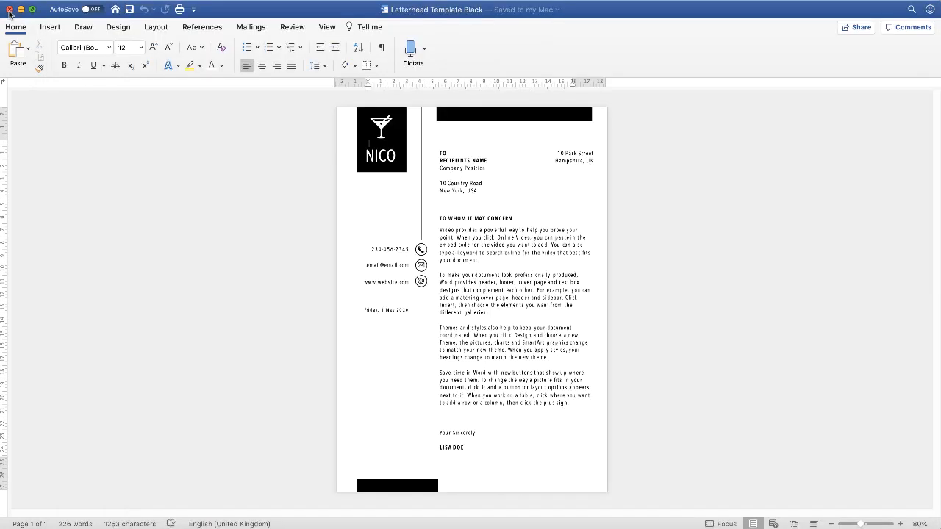
left_click(9, 9)
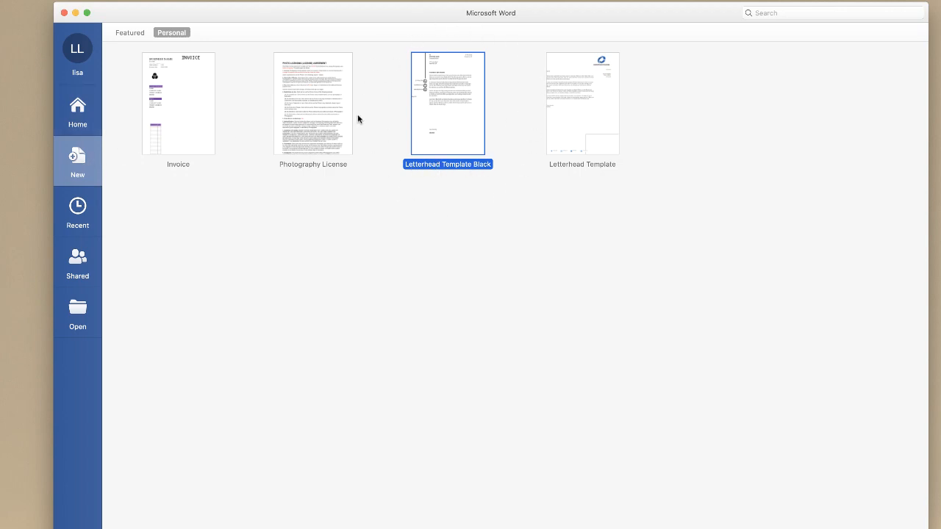
- Create a new document from Letterhead Template Black in the personal templates, after viewing the featured ones
left_click(79, 114)
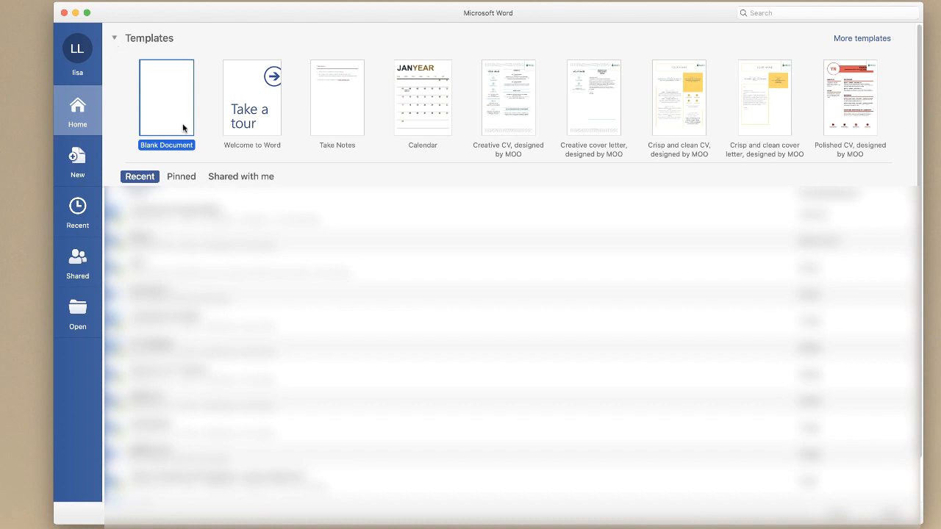
left_click(877, 41)
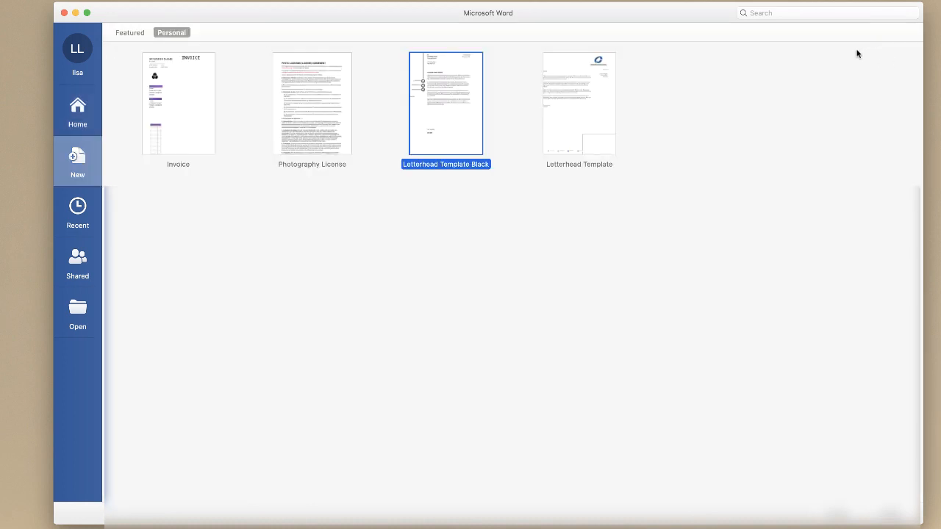
left_click(130, 33)
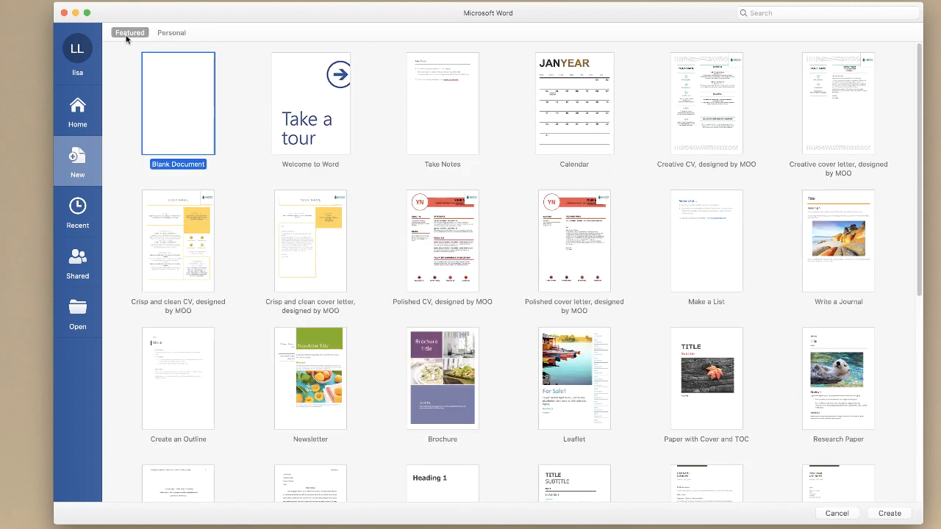
left_click(168, 34)
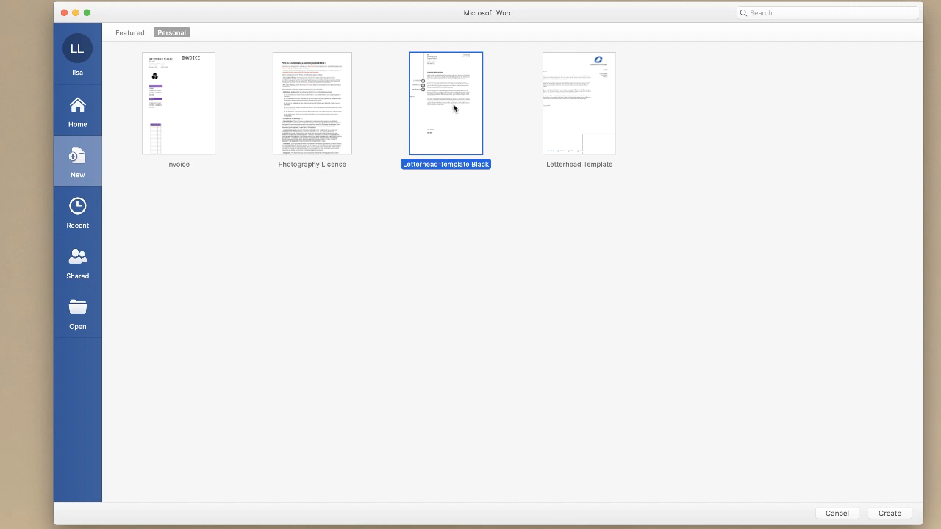
left_click(889, 513)
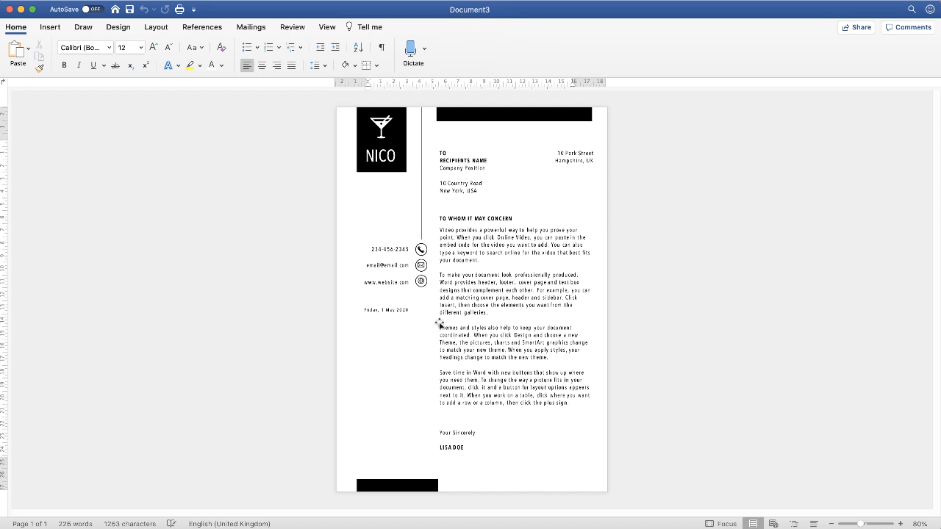
- Check the file format offered for saving the new letterhead document, without saving it
left_click(511, 312)
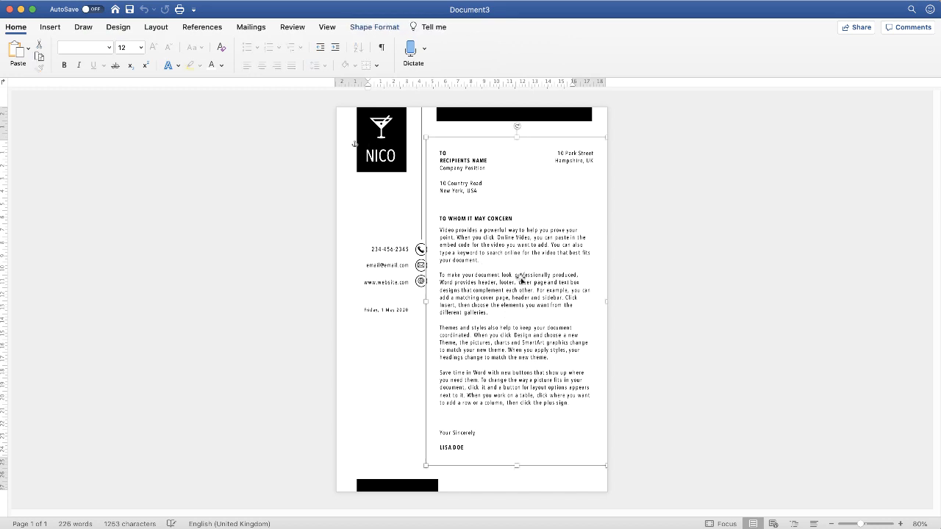
left_click(129, 9)
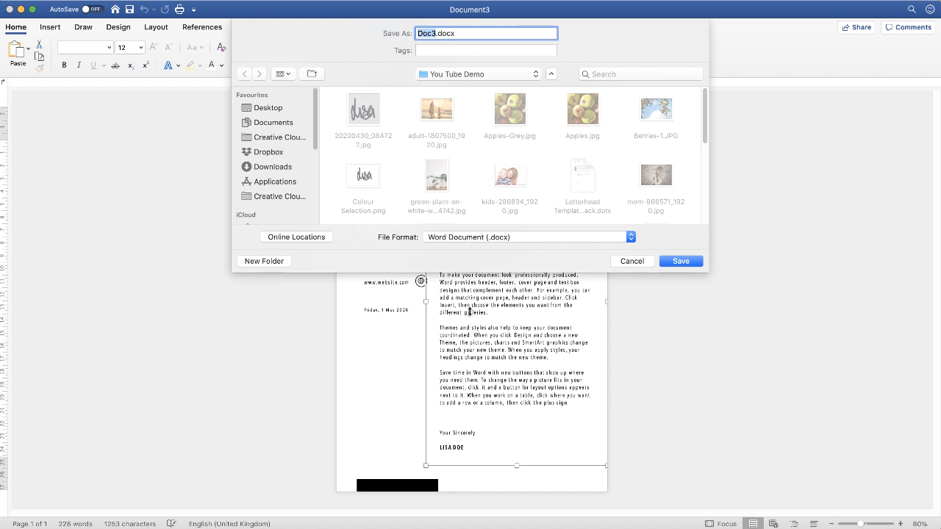
key("Escape")
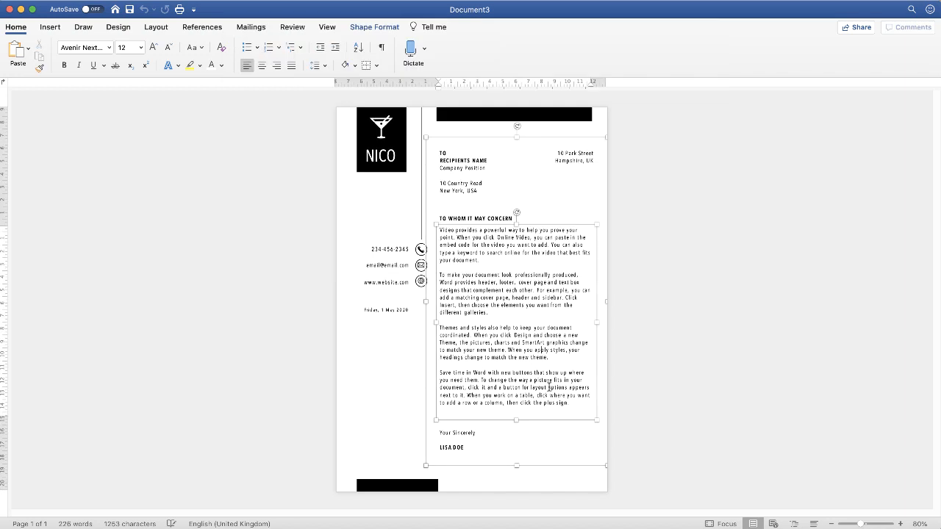